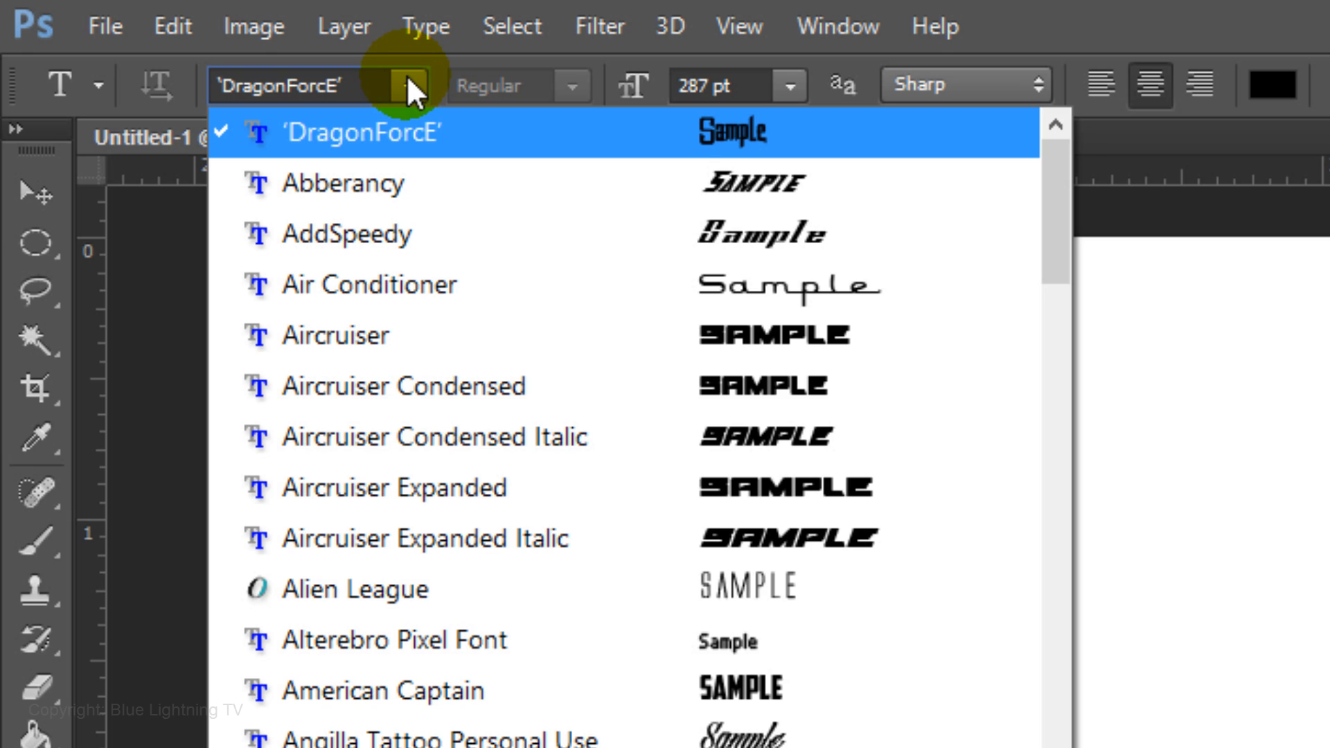
Type the text BL on the canvas in the DragonForcE font at 287 pt
left_click(406, 86)
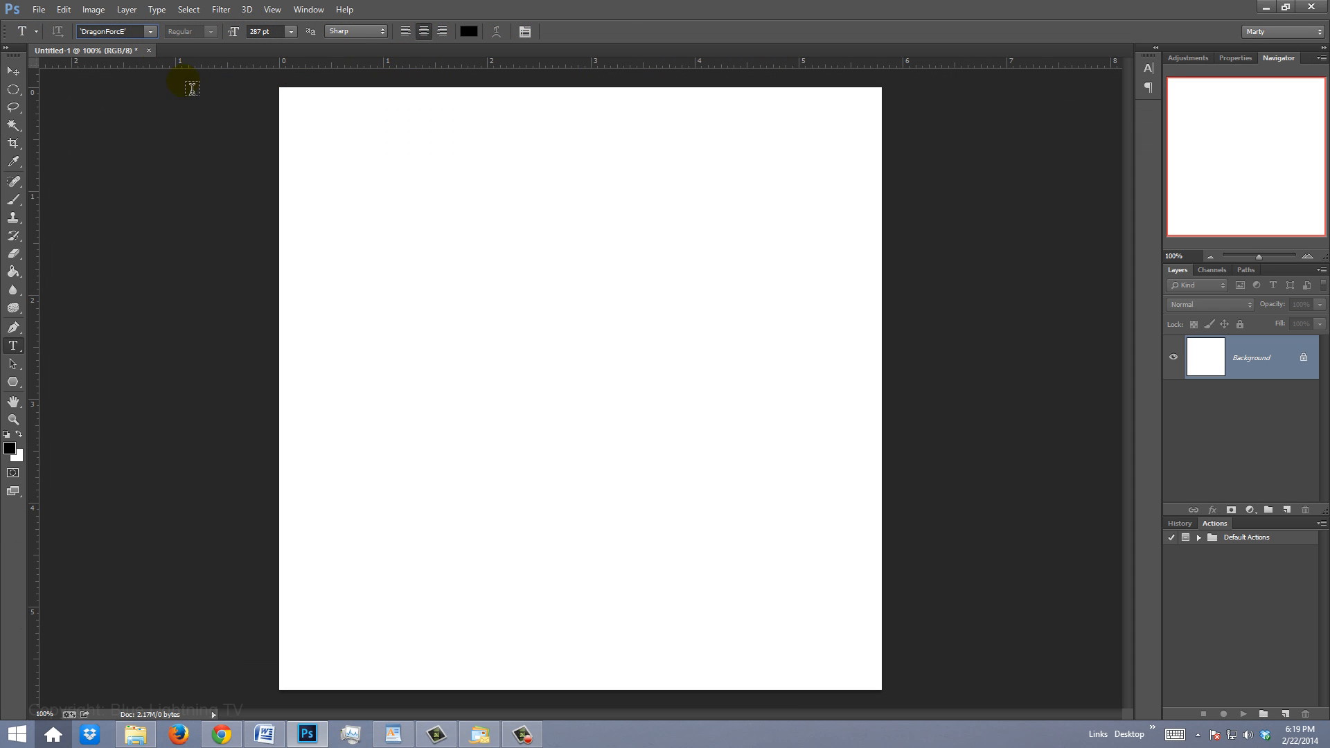
left_click(572, 410)
type("BL")
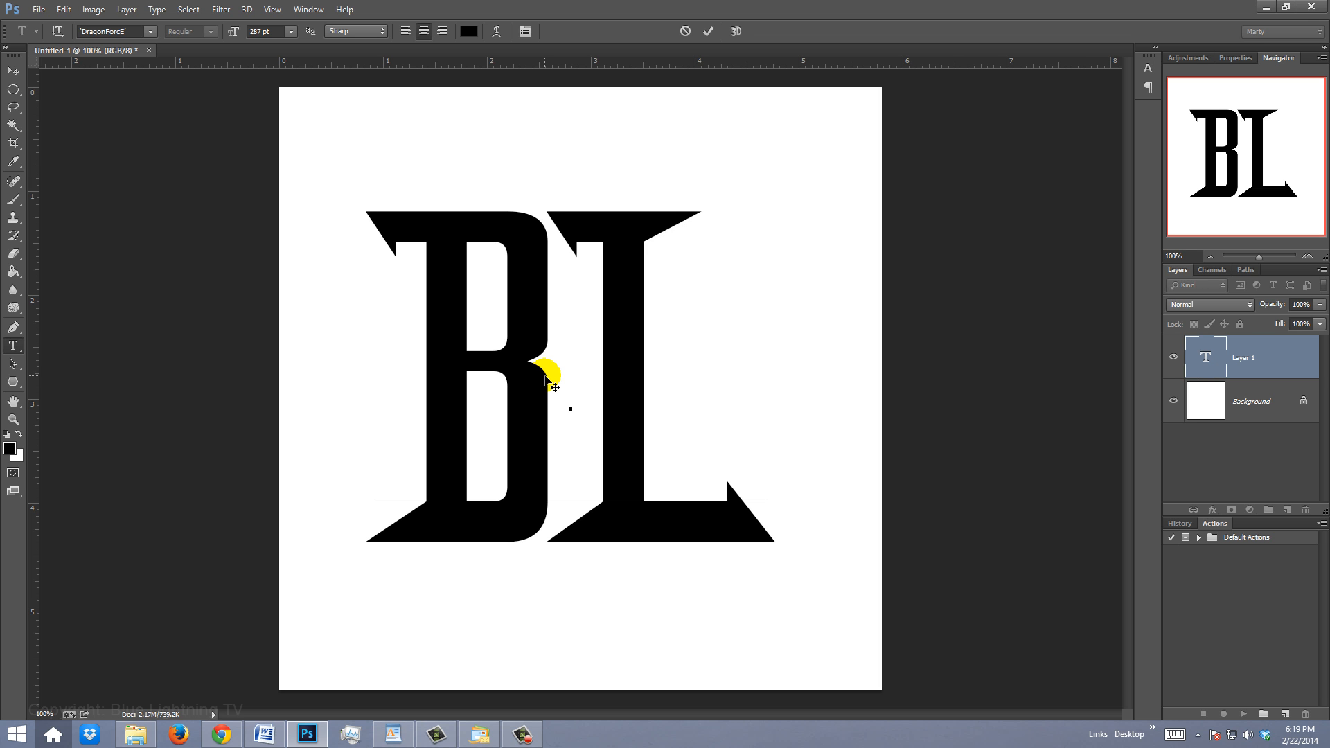
Select the letter L and lower its baseline shift to -96 pt in the Character panel
left_click_drag(740, 435, 595, 424)
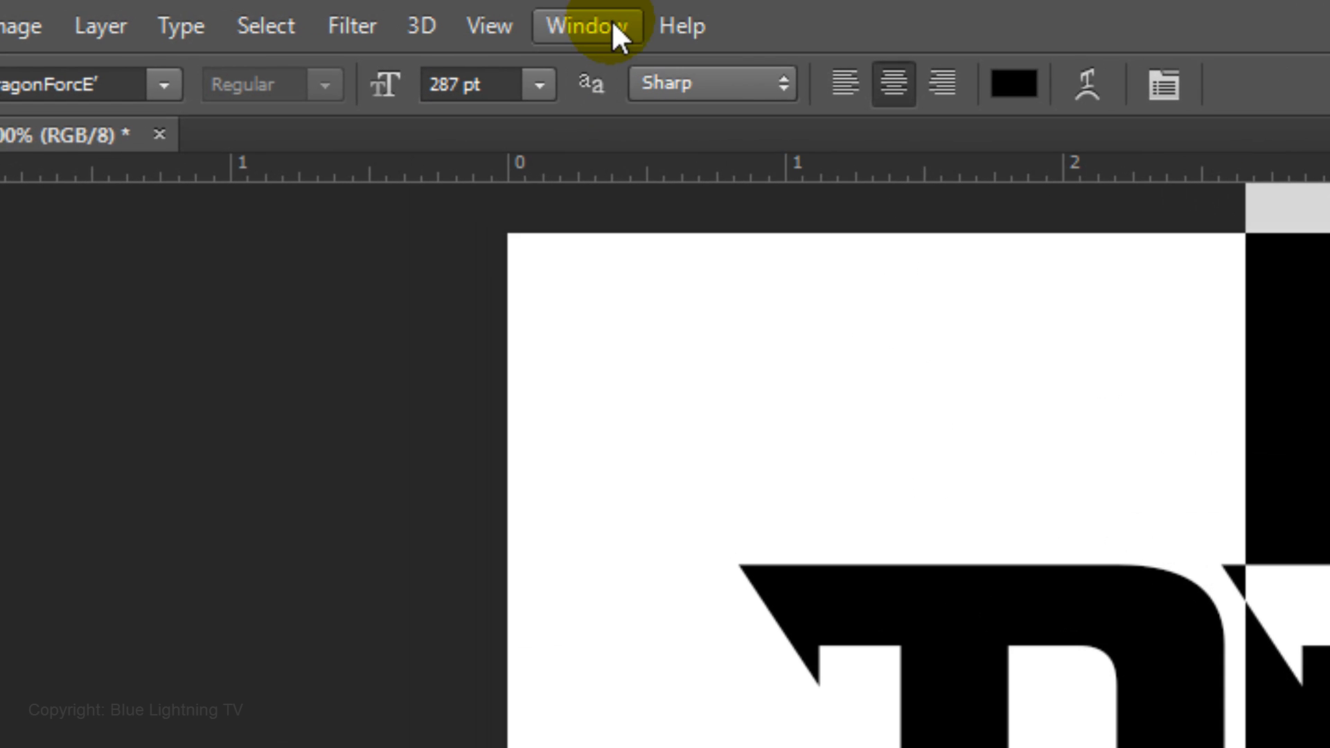
left_click(308, 9)
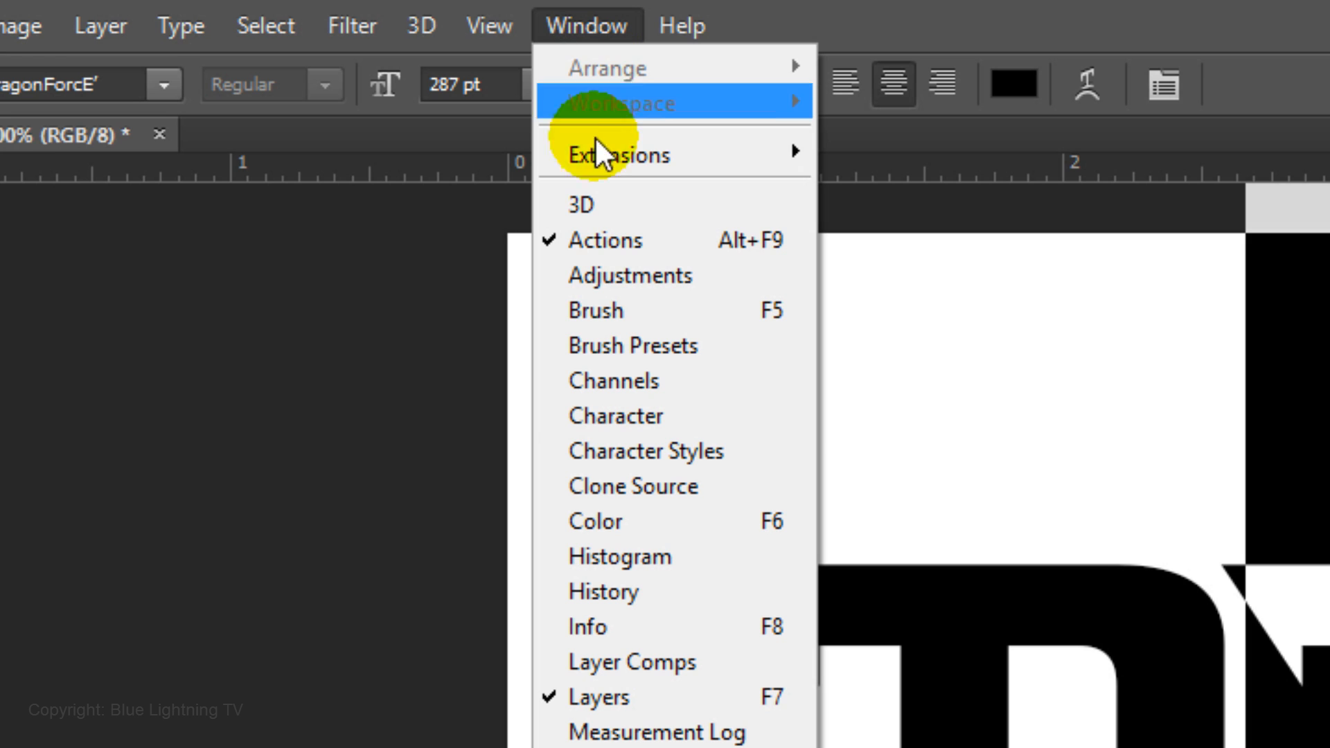
left_click(606, 415)
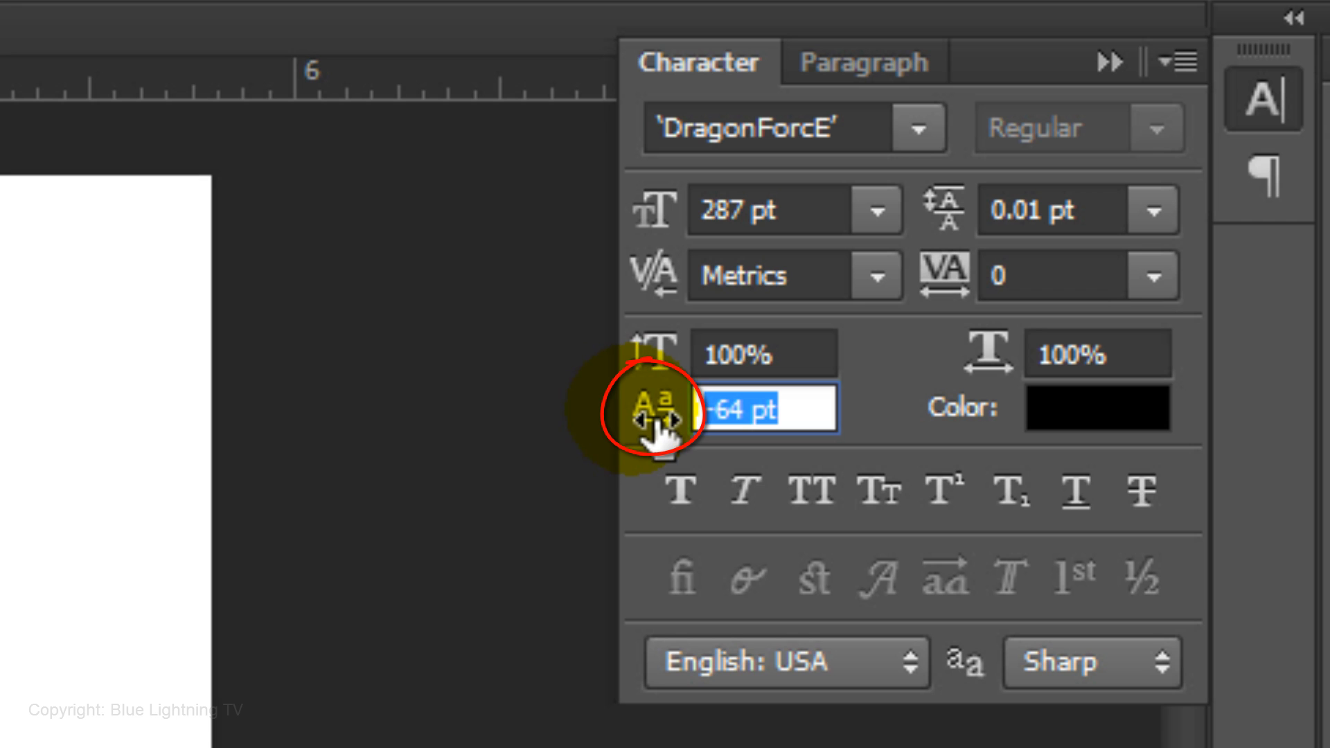
left_click_drag(656, 433, 591, 427)
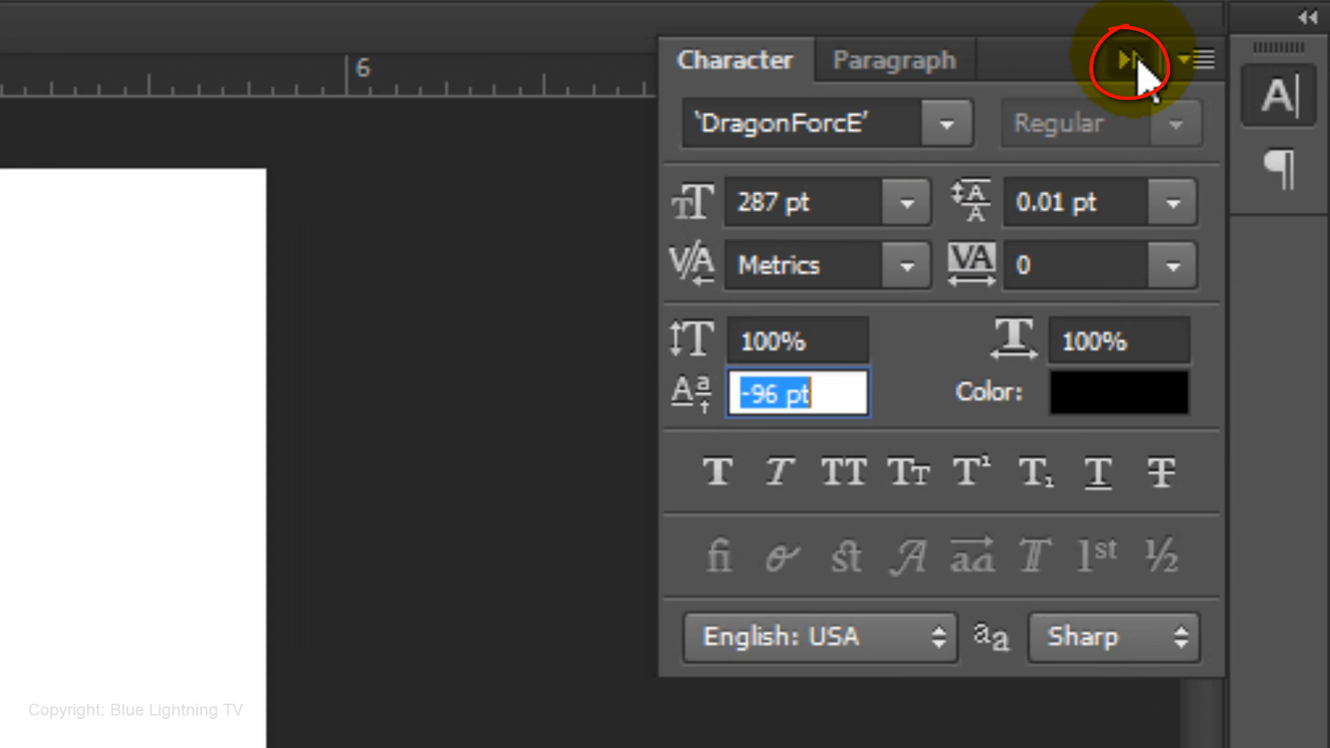
left_click(1131, 61)
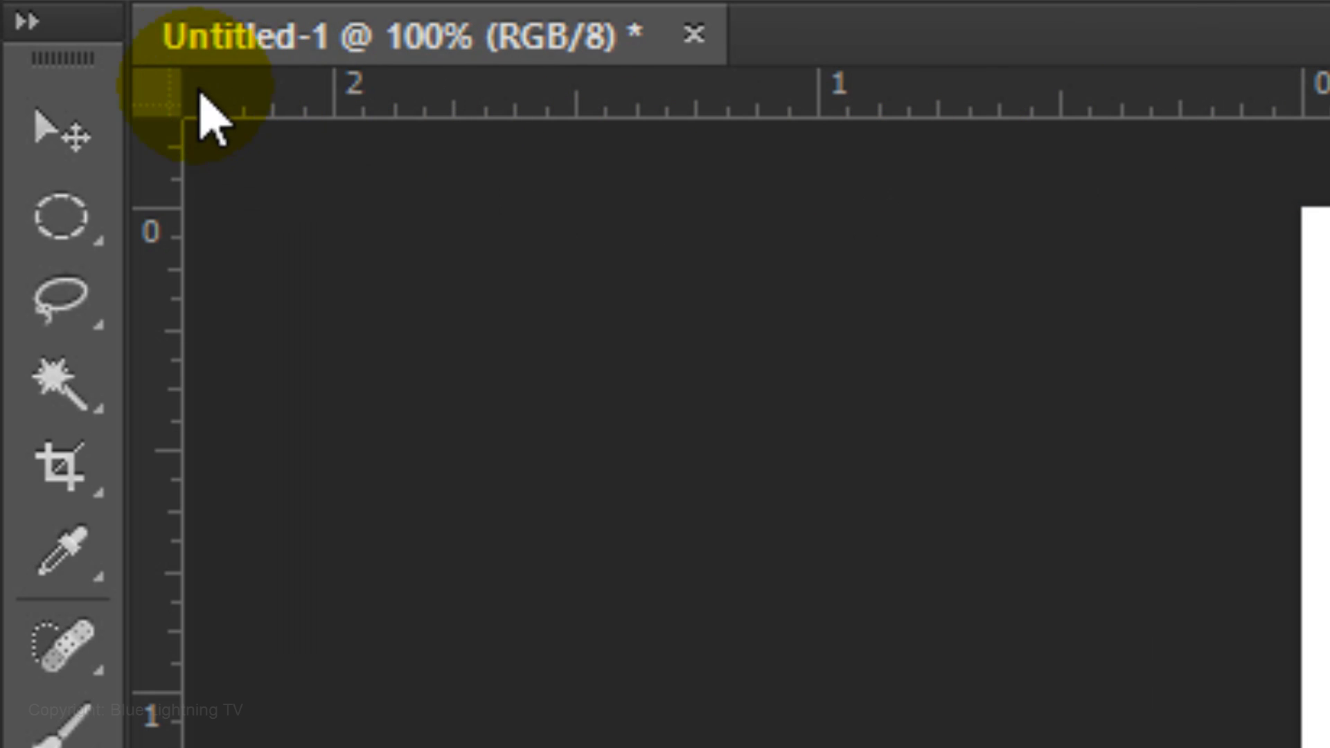
Switch to the Move tool and nudge the BL text slightly upward
left_click(83, 138)
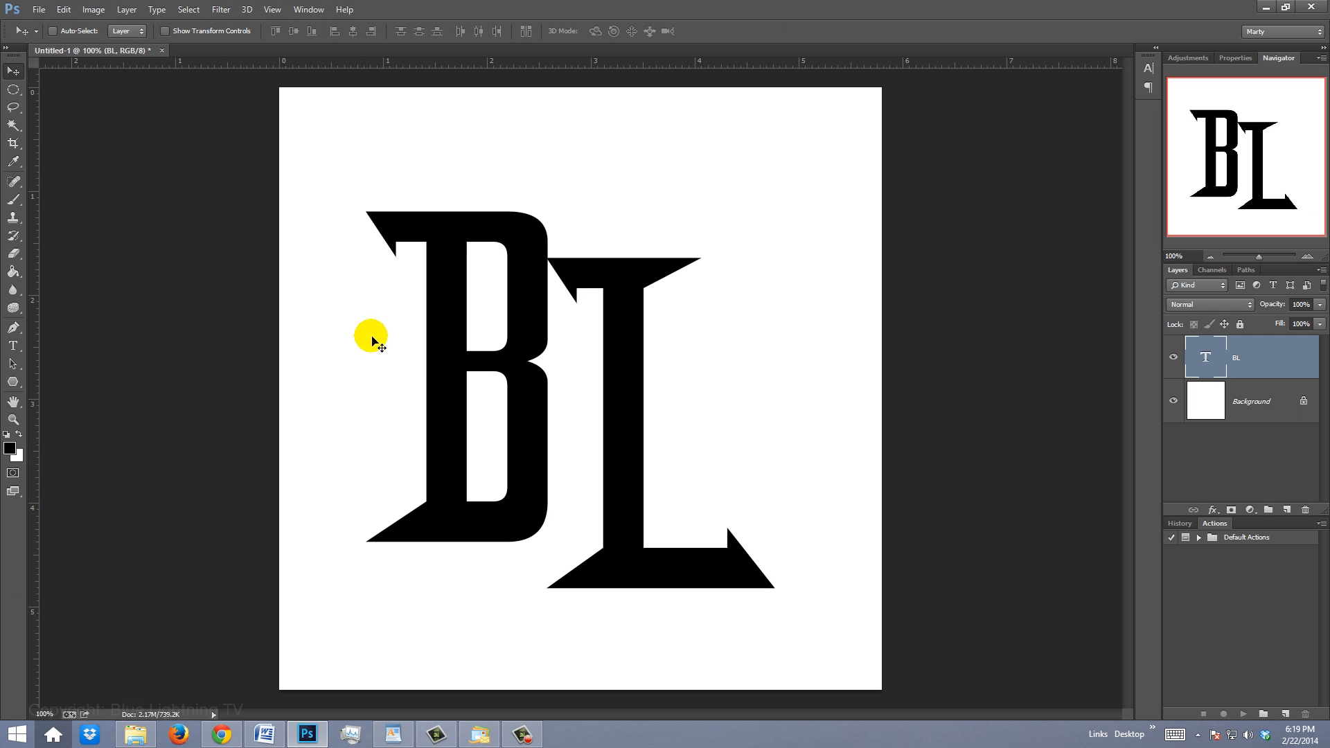
left_click_drag(485, 417, 495, 398)
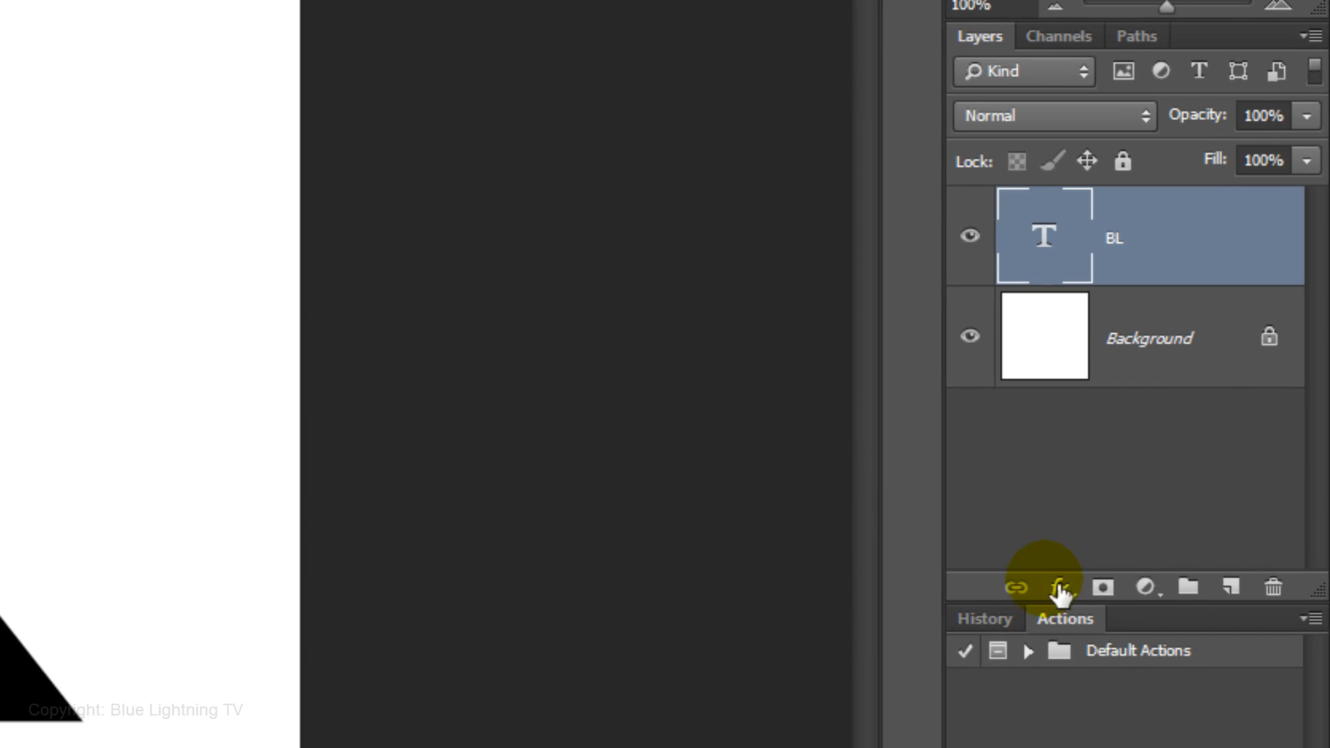
Add a Bevel & Emboss layer style to the BL layer with the Chisel Hard technique
left_click(1060, 588)
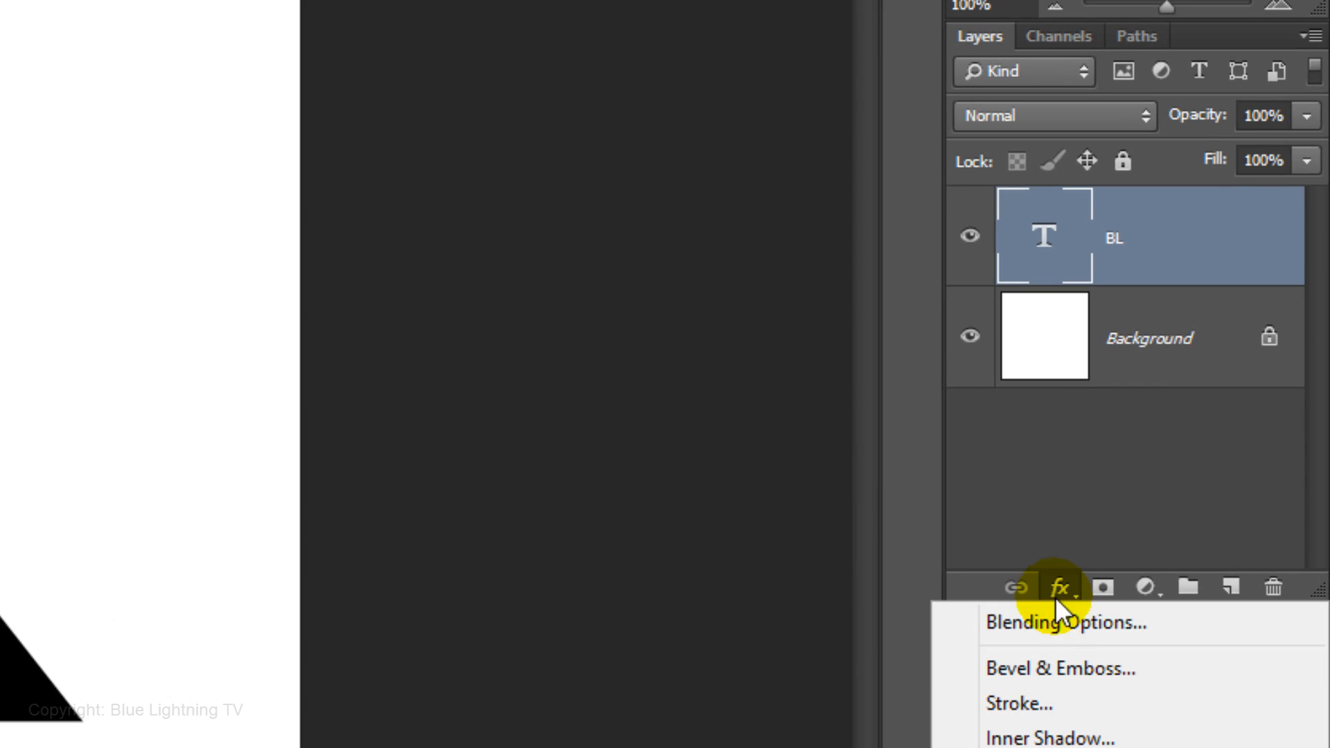
left_click(1045, 668)
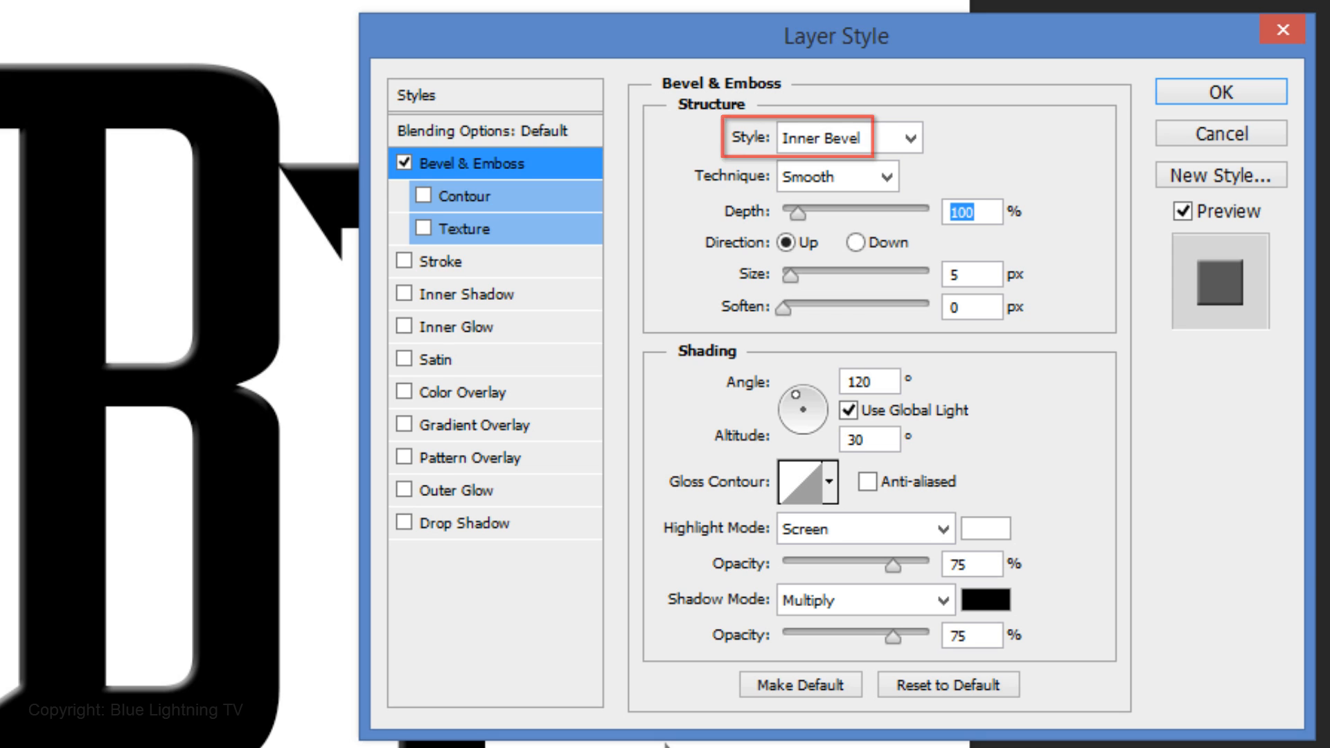
left_click(886, 177)
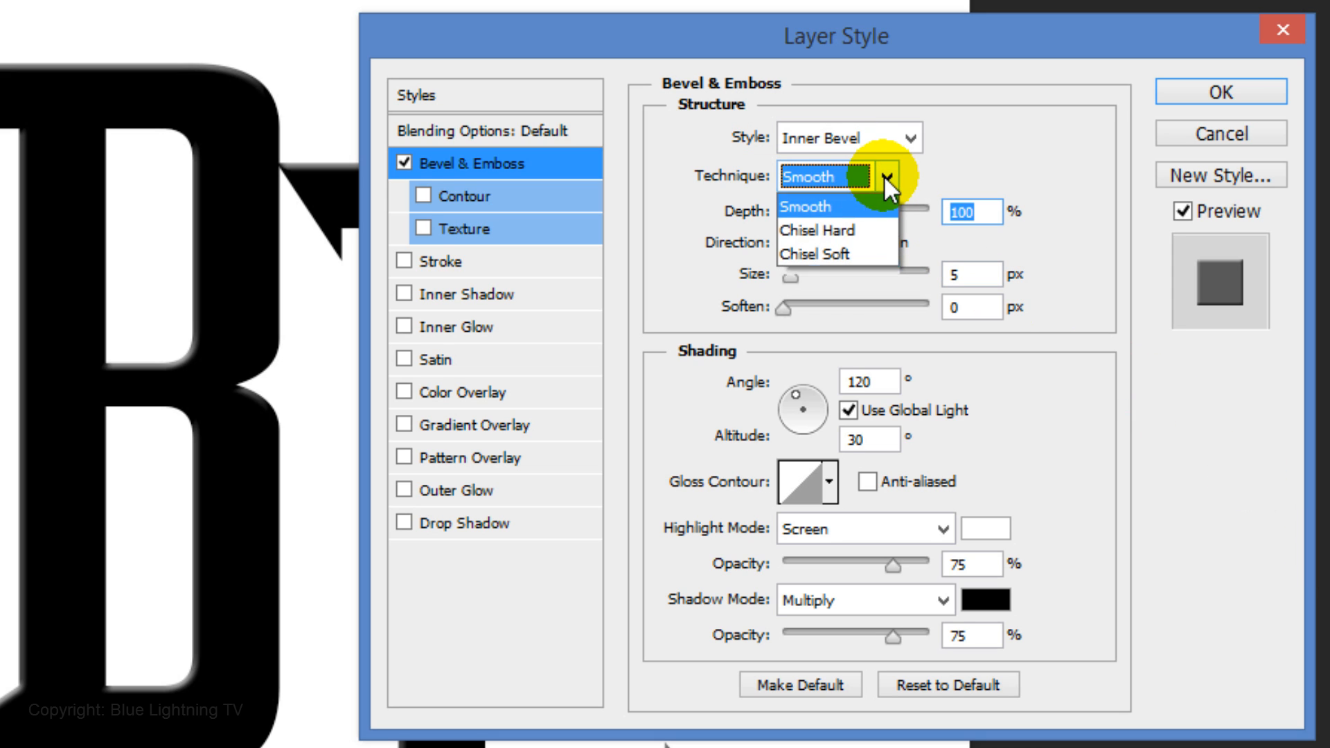
left_click(867, 230)
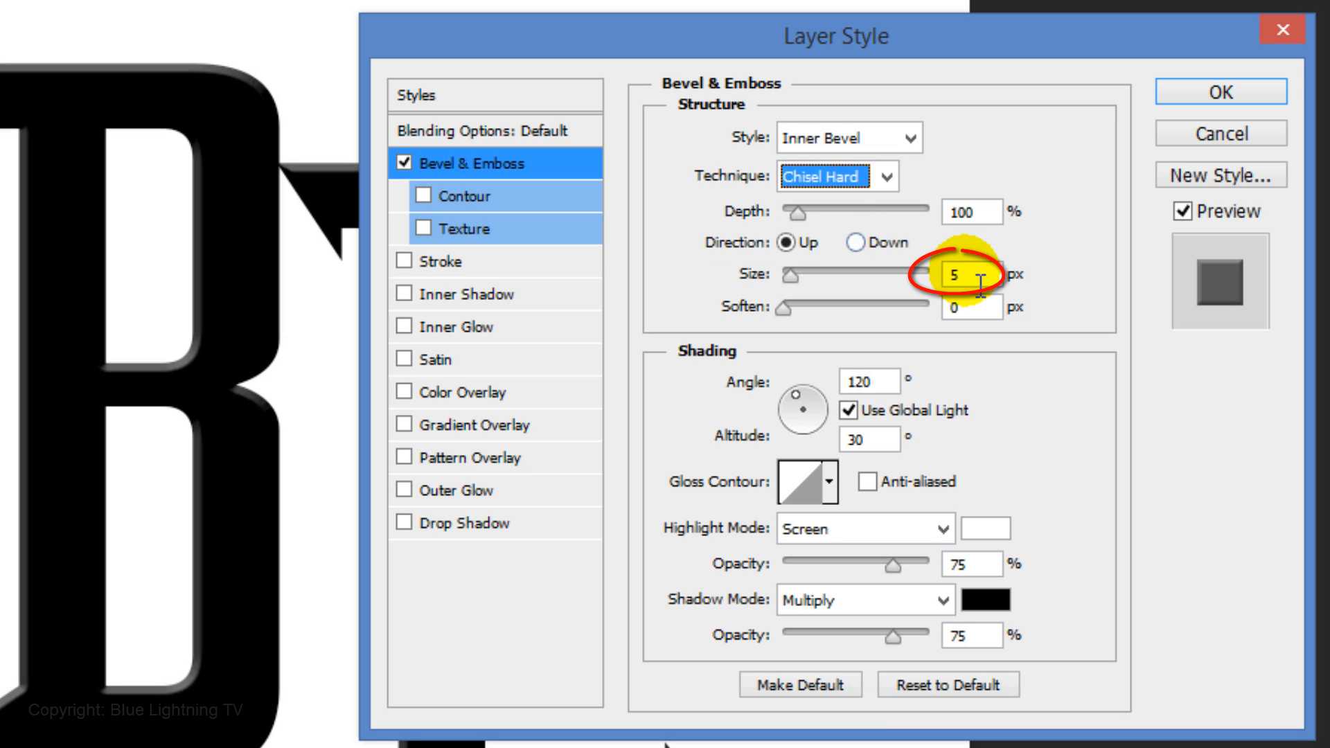
Set the bevel size to 21 px and enable the Contour option
left_click_drag(980, 283, 858, 256)
type("21")
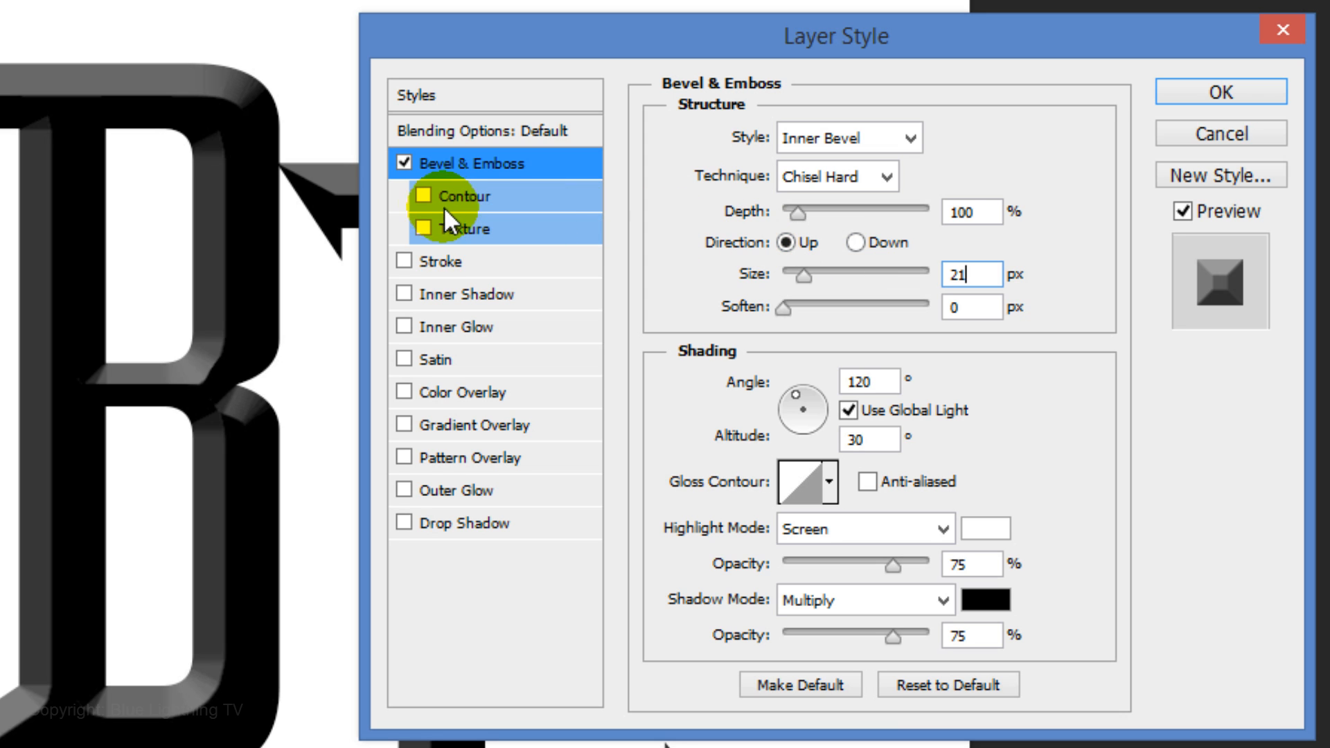
left_click(423, 196)
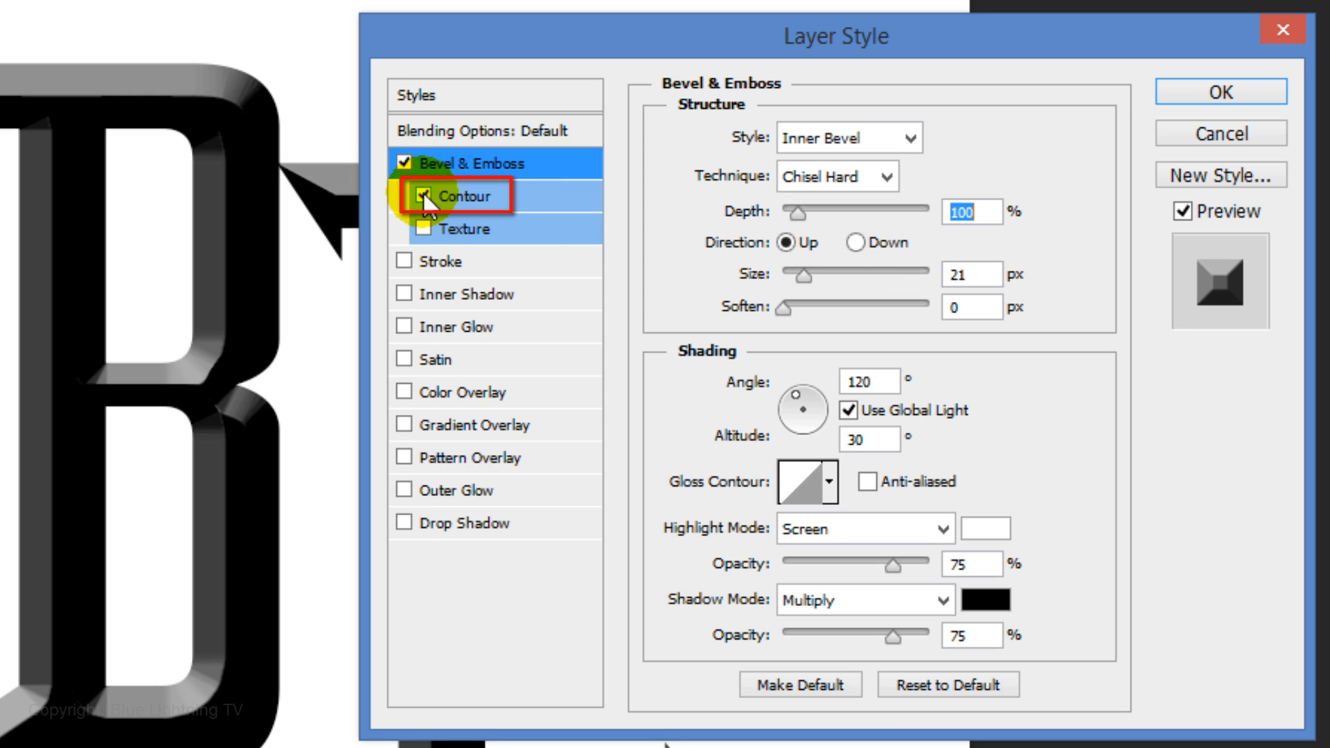
Add a Stroke effect with a size of 5 px
left_click(438, 262)
left_click_drag(962, 140, 864, 139)
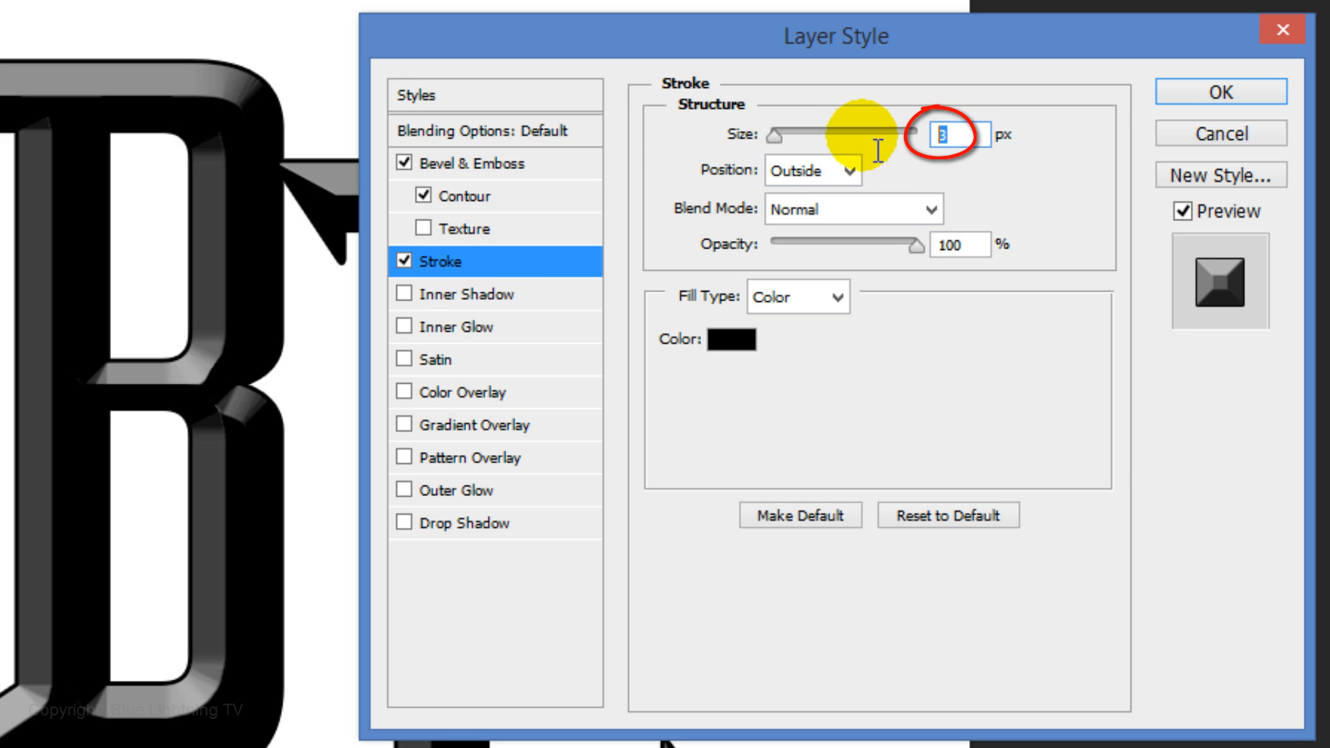
type("5")
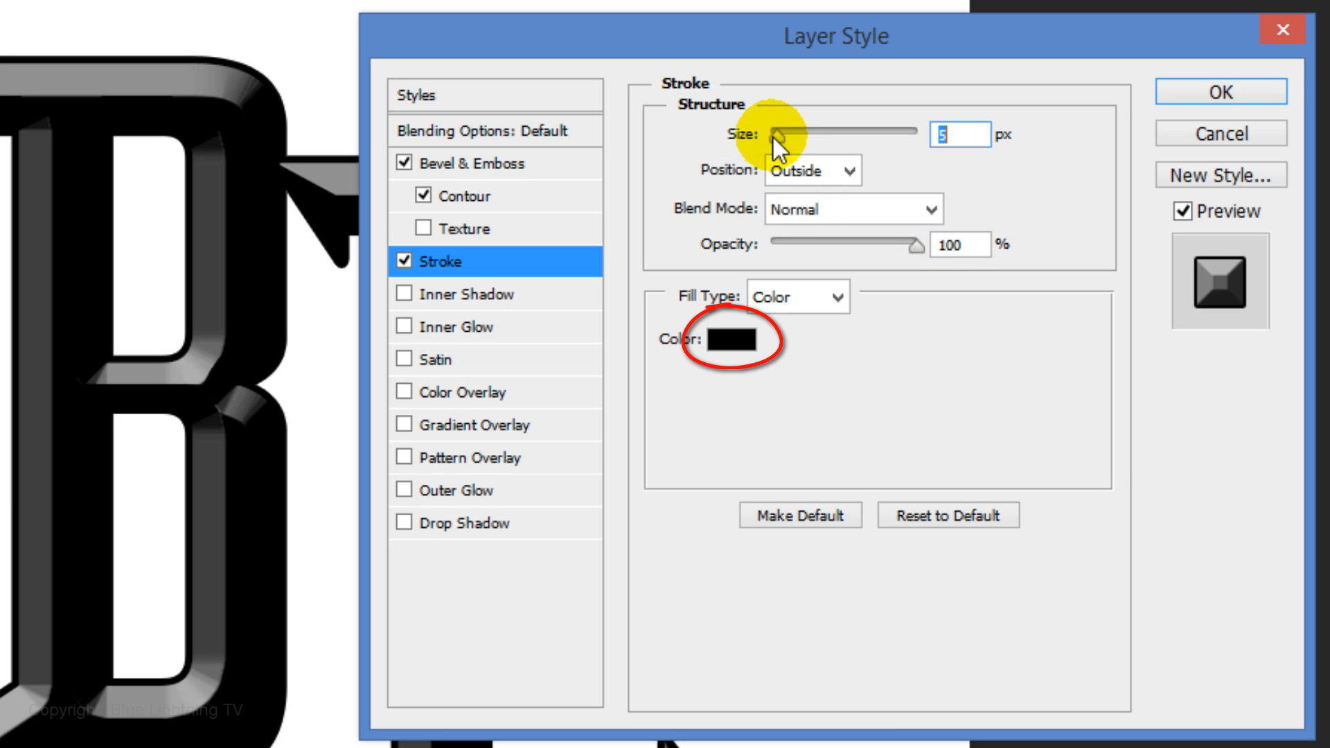
Add a Drop Shadow effect and set its opacity to 20%
left_click(441, 525)
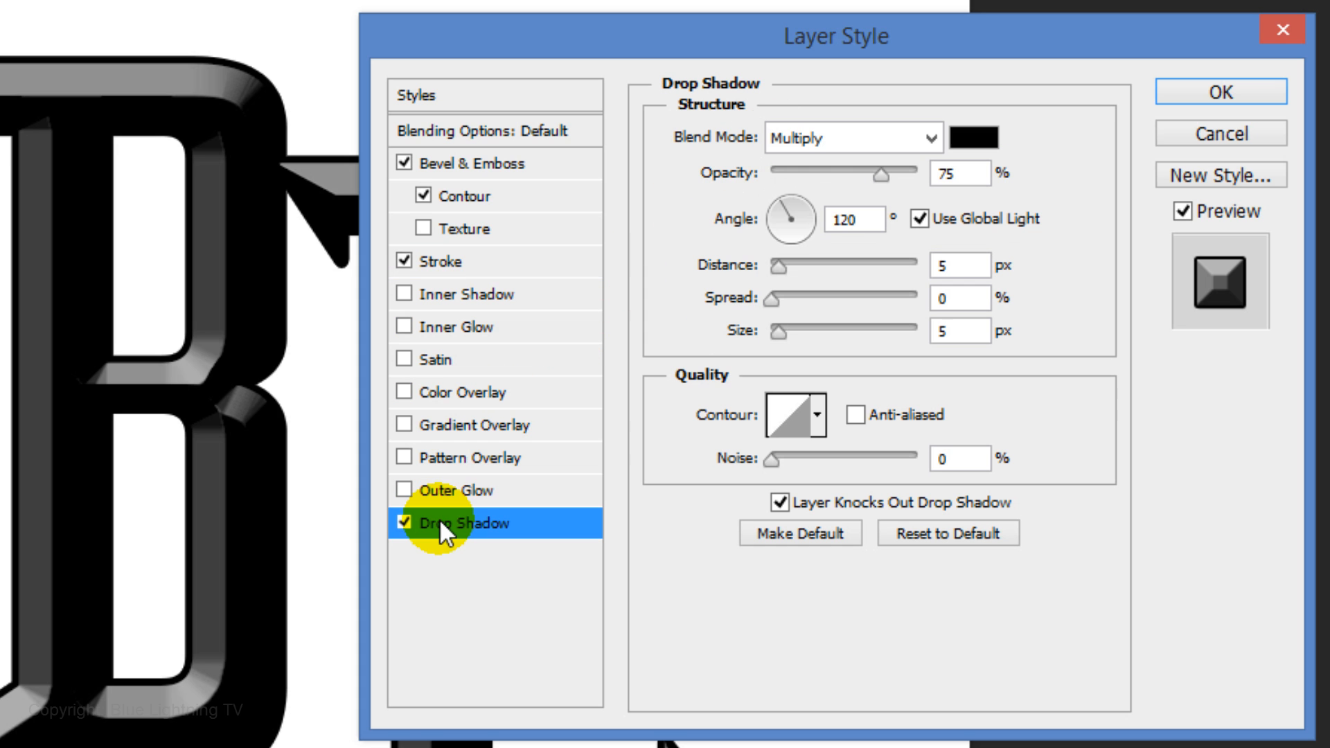
double_click(942, 174)
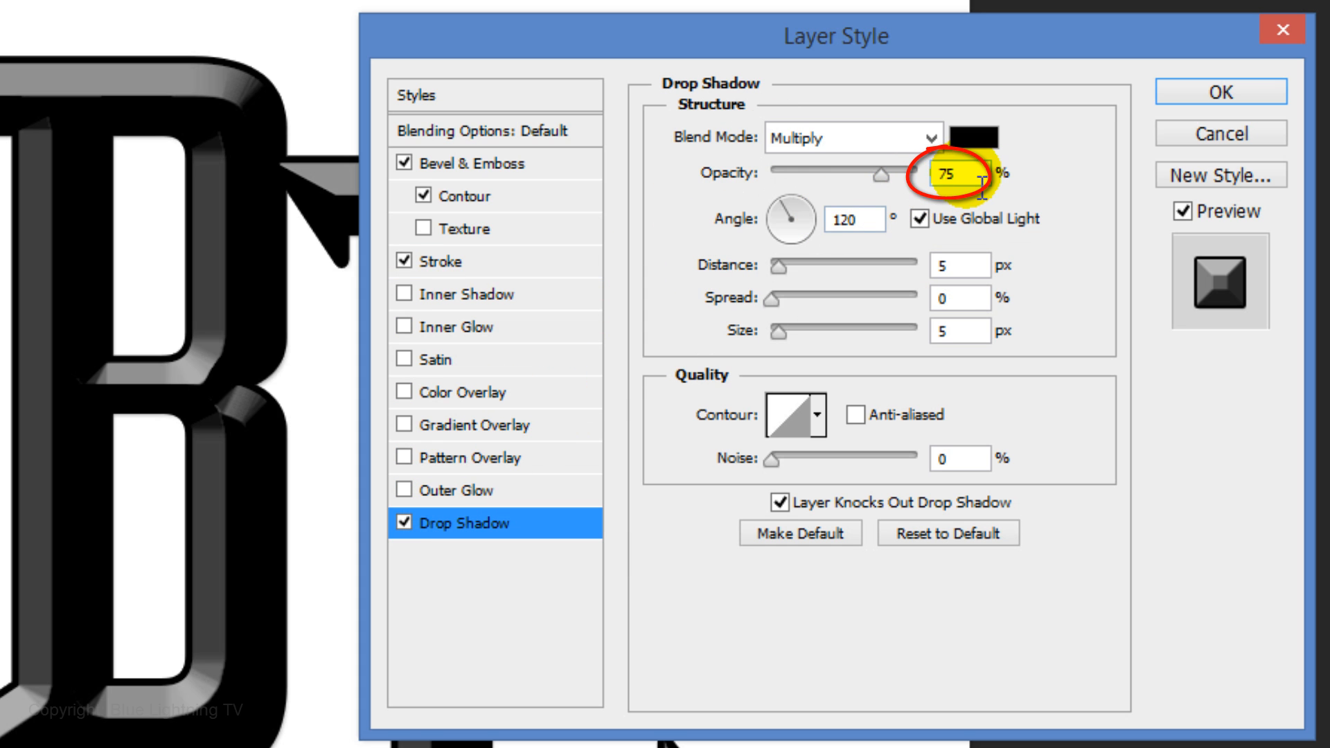
type("20")
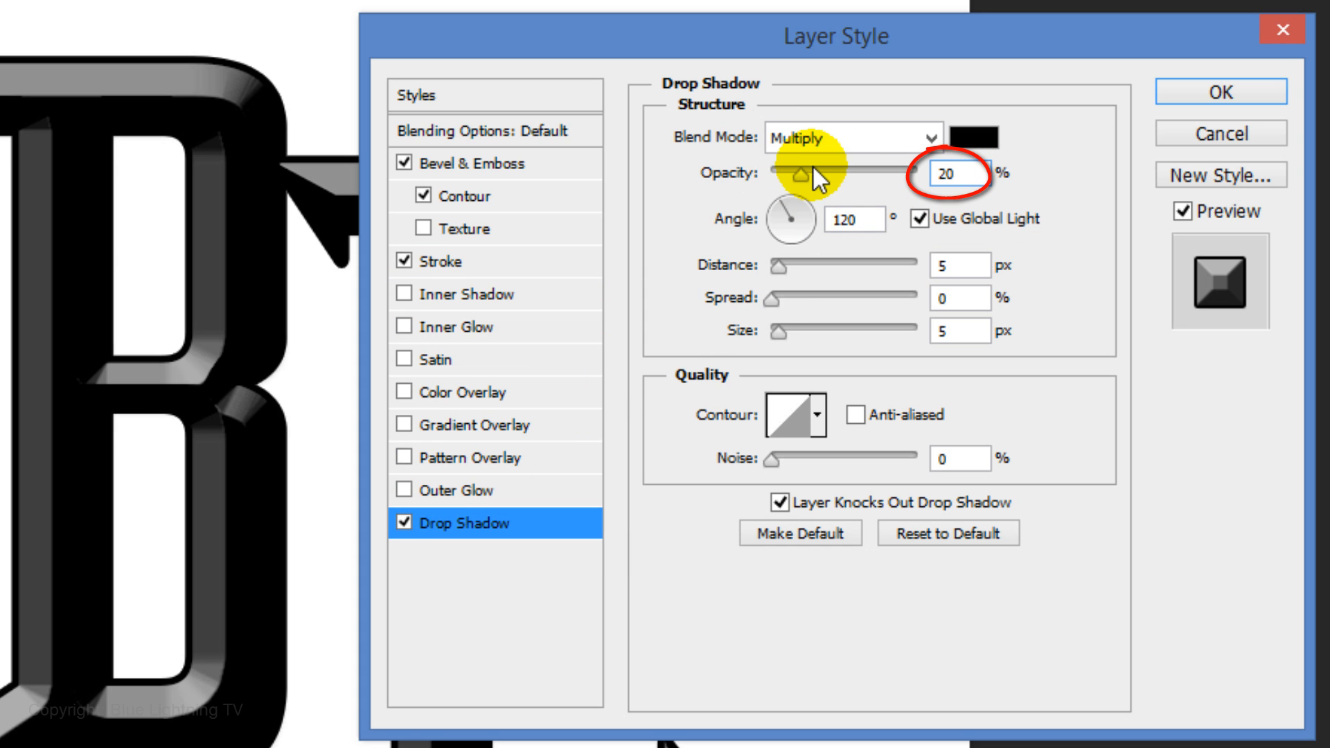
Turn off Use Global Light for the drop shadow and set its angle to 126°
left_click(920, 219)
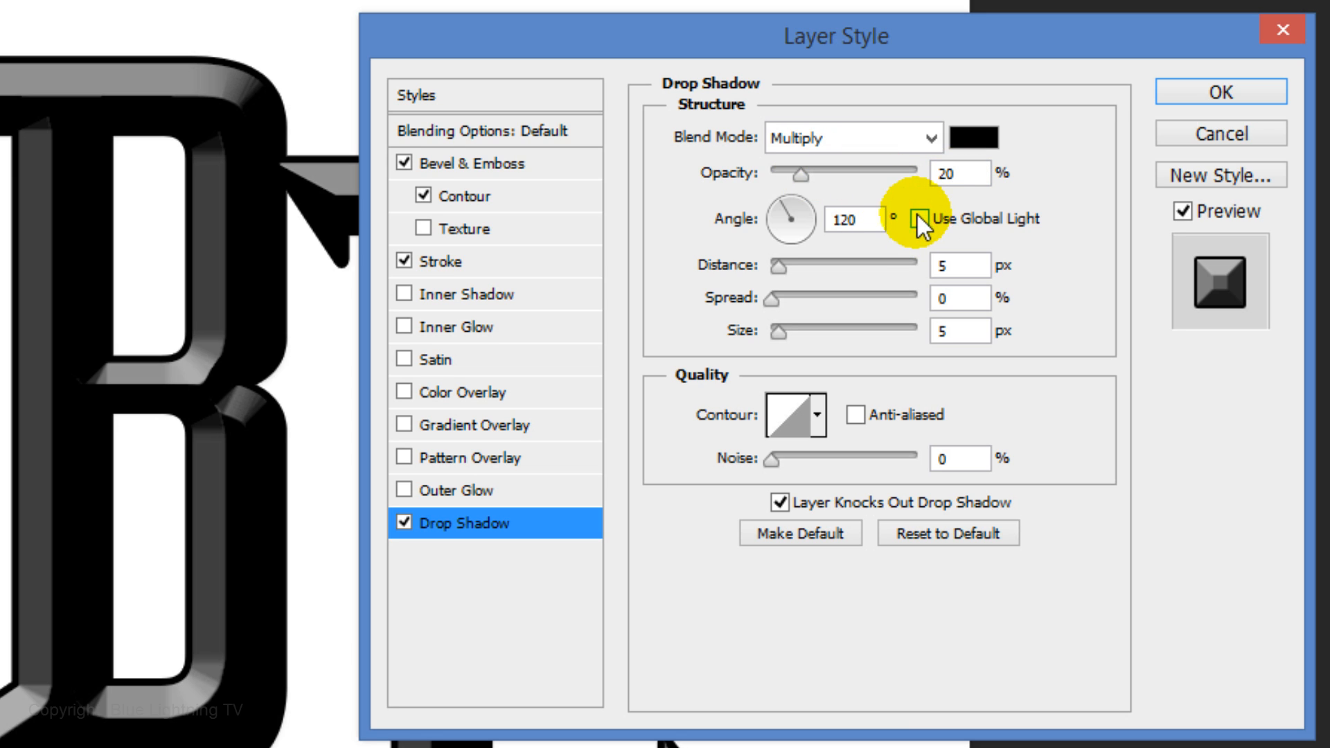
double_click(841, 221)
type("126")
key("Tab")
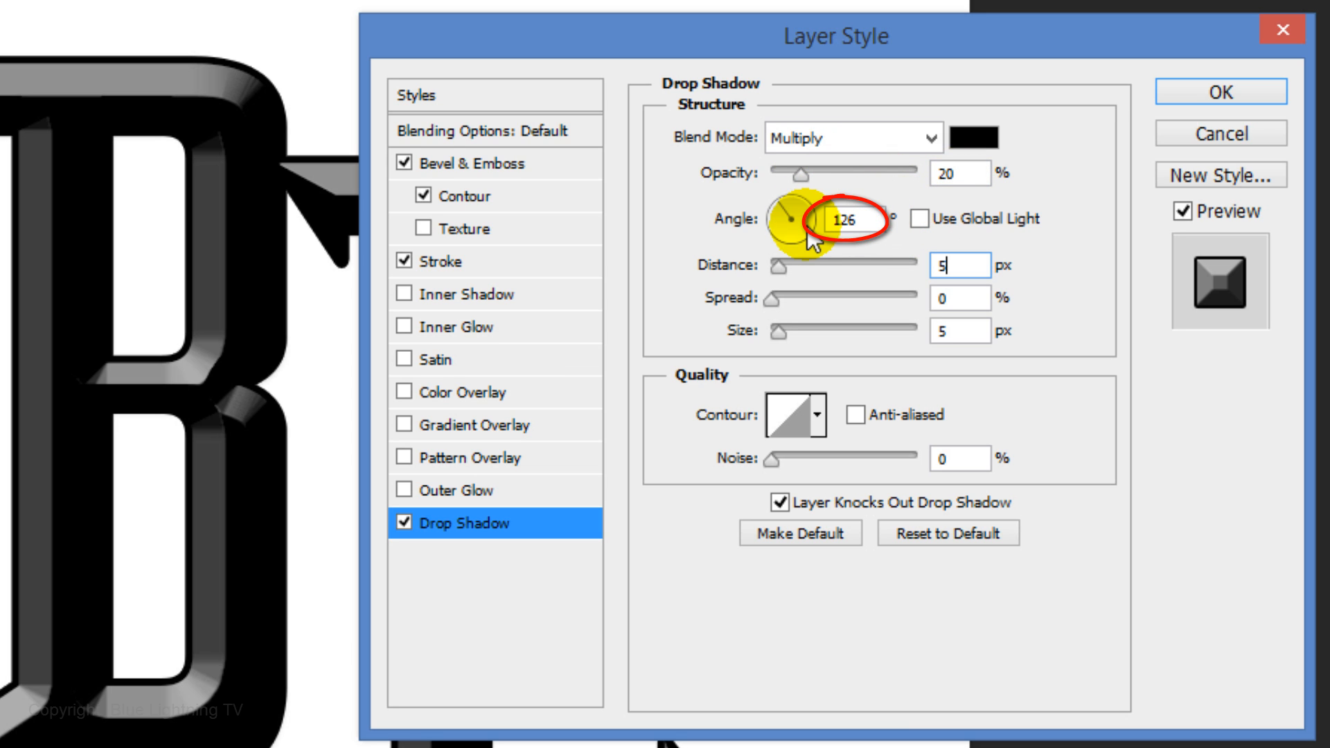
Set the drop shadow distance to 40 px and size to 0 px, then apply the layer style
left_click(960, 270)
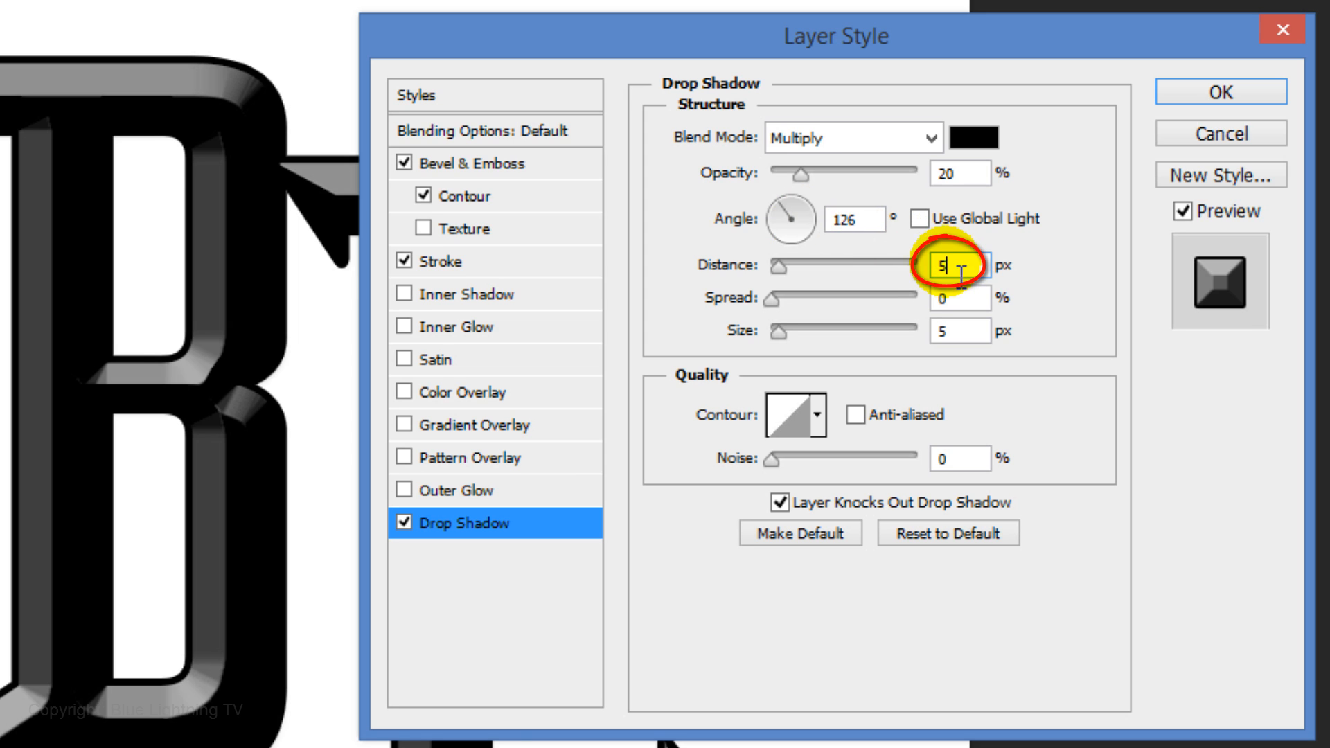
key("BackSpace")
type("40")
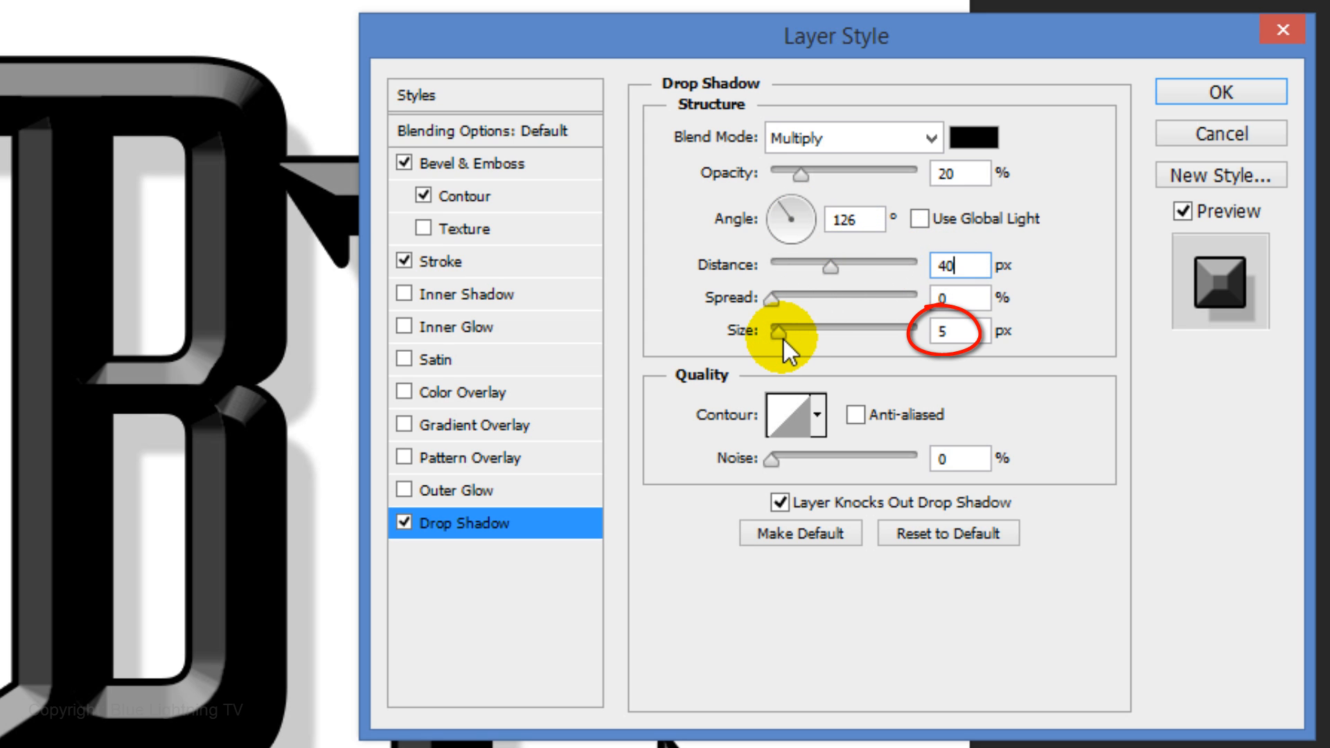
left_click_drag(784, 340, 688, 342)
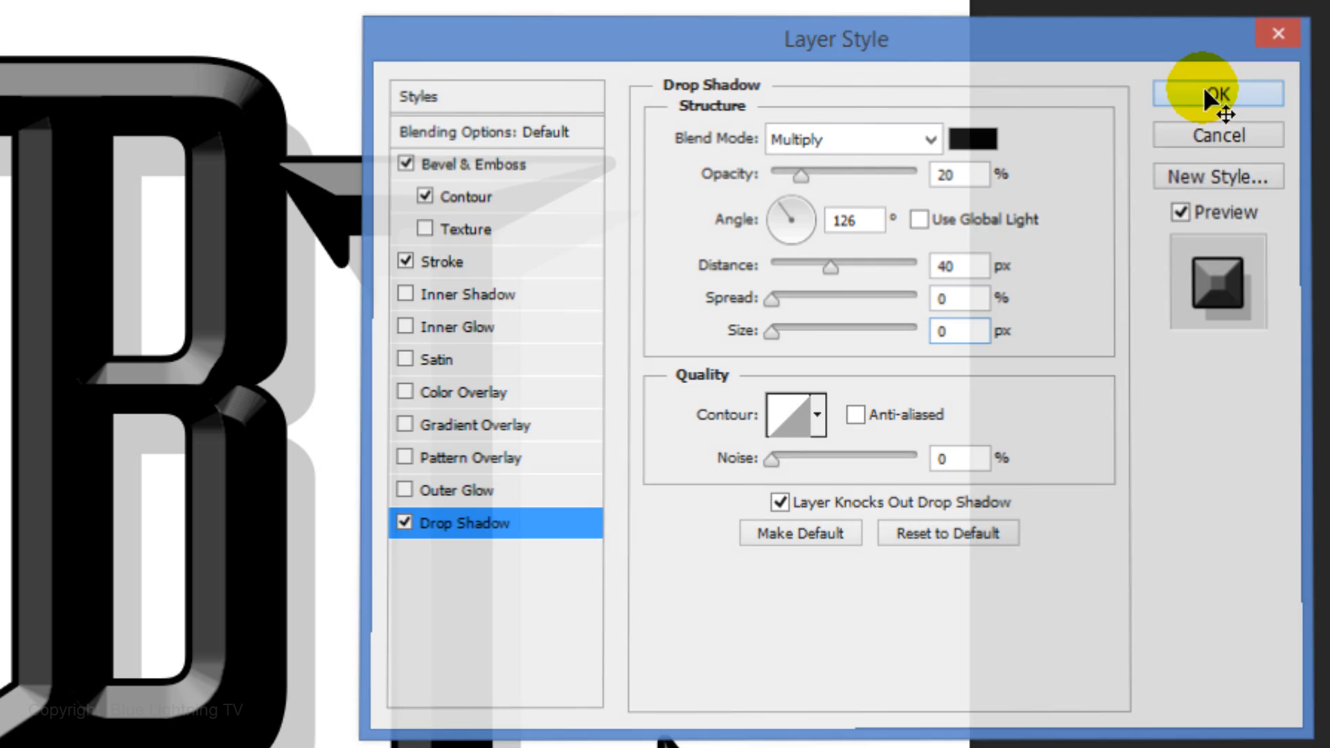
left_click(1218, 93)
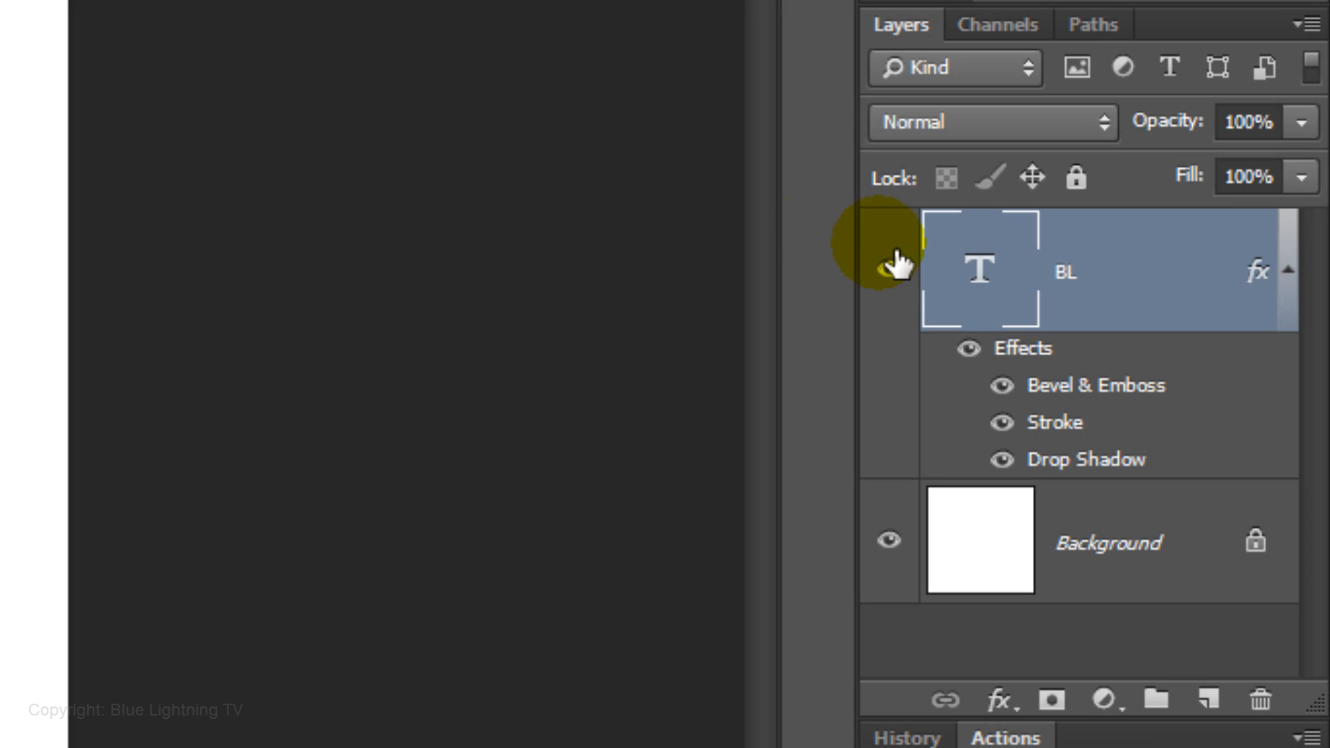
Hide the BL text layer and add a new empty layer beneath it
left_click(889, 269)
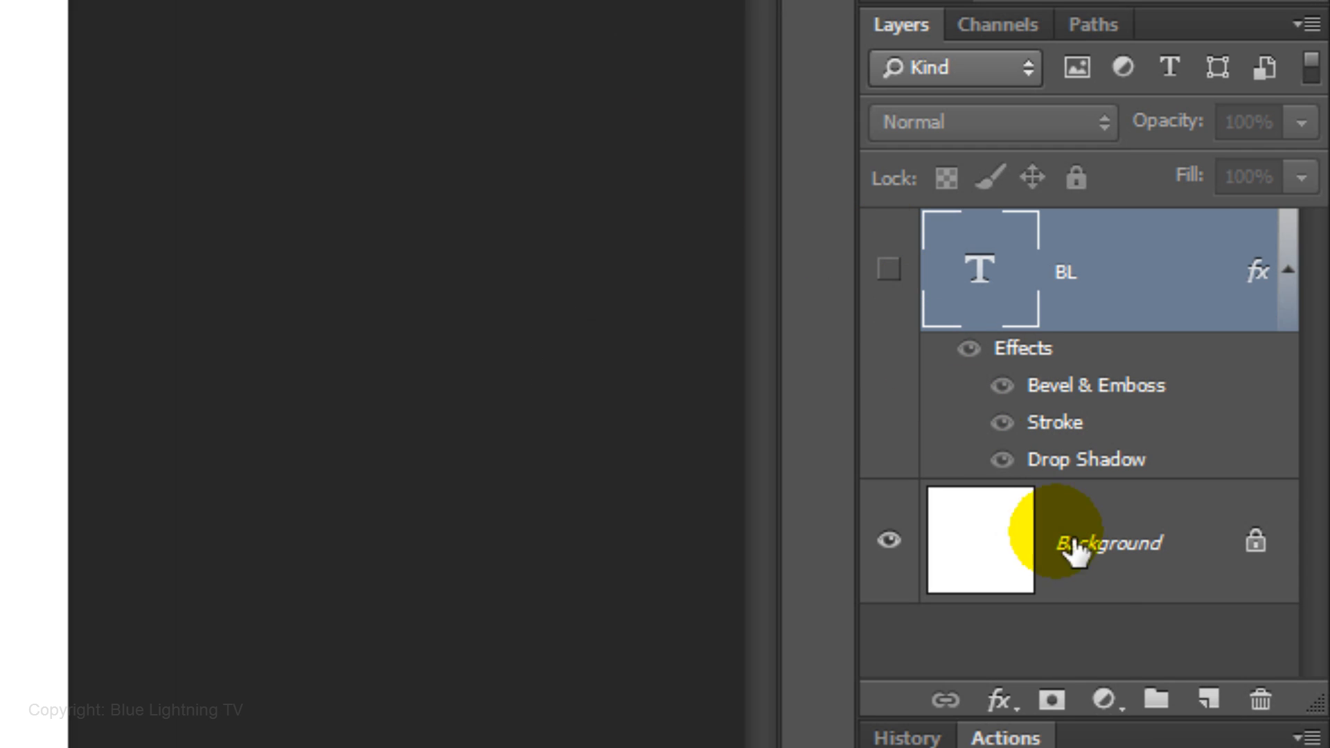
left_click(1232, 712, "ctrl")
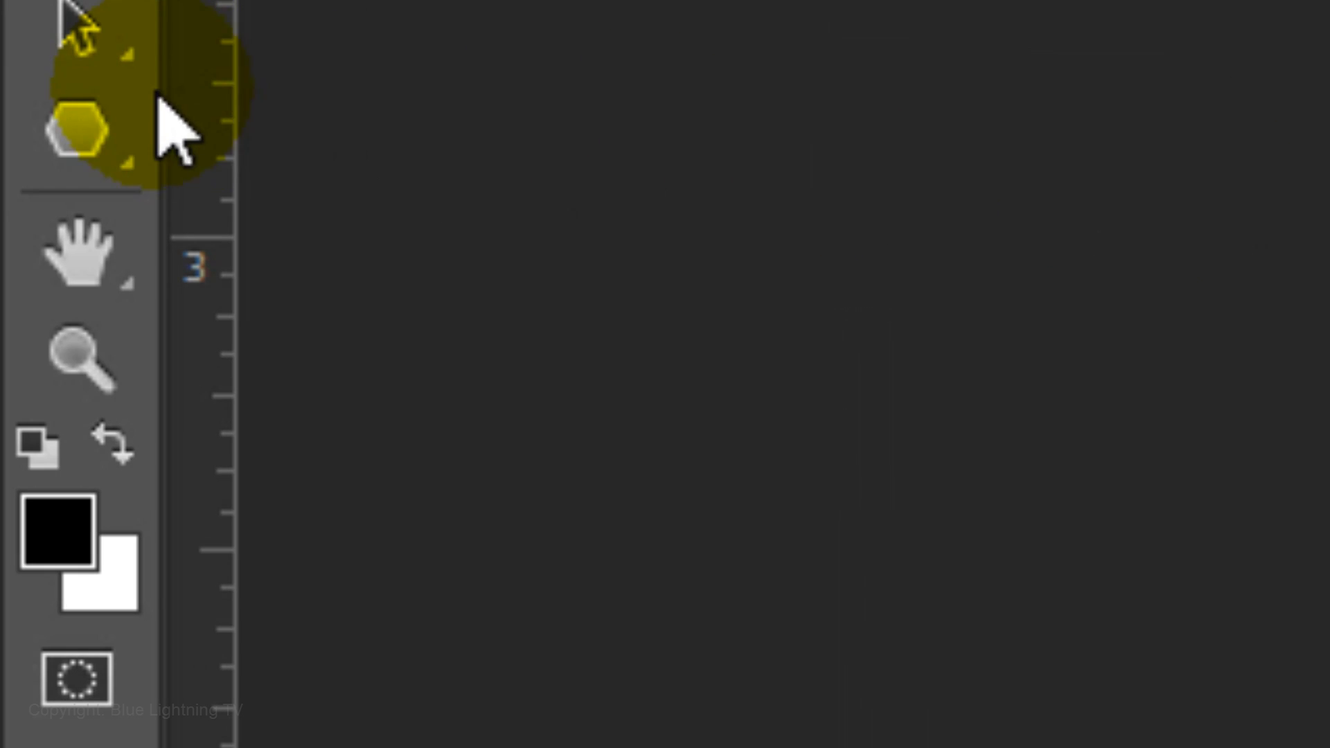
Choose the Polygon tool in Pixels mode with 3 sides and open its geometry settings
right_click(97, 166)
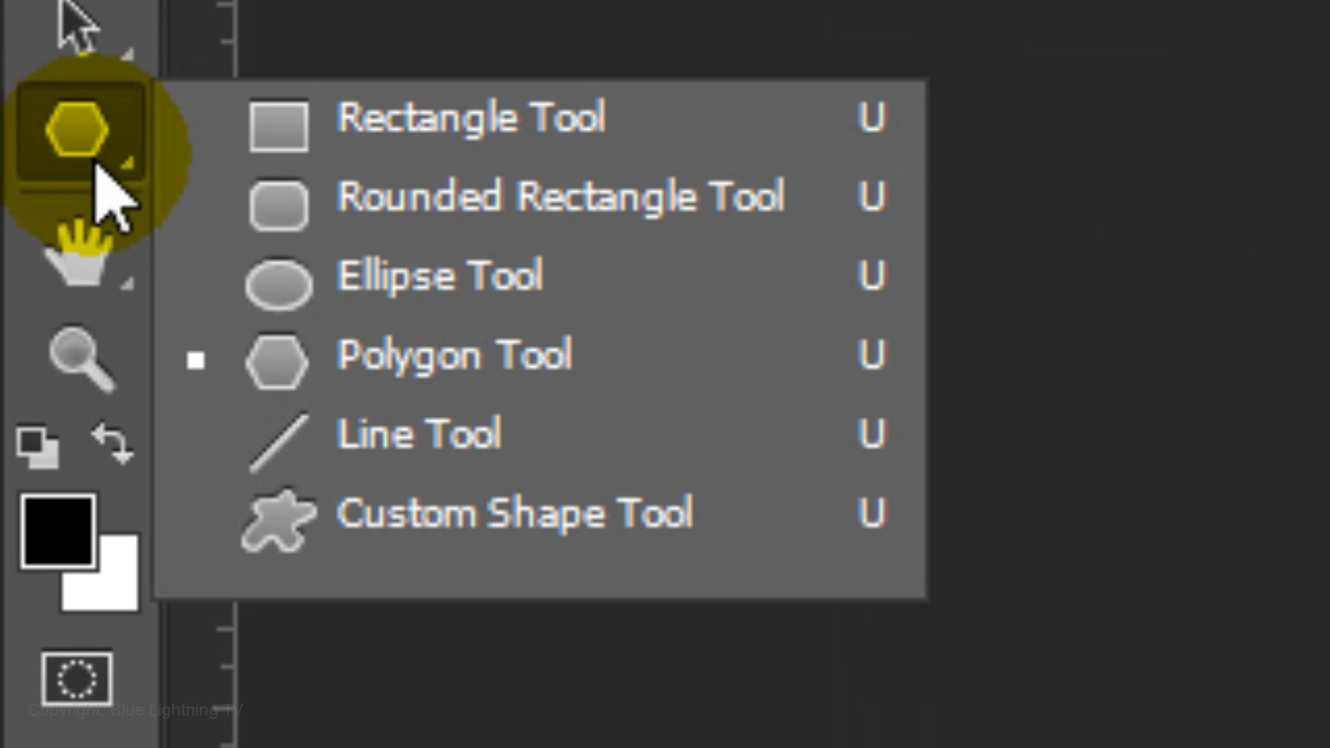
left_click(386, 362)
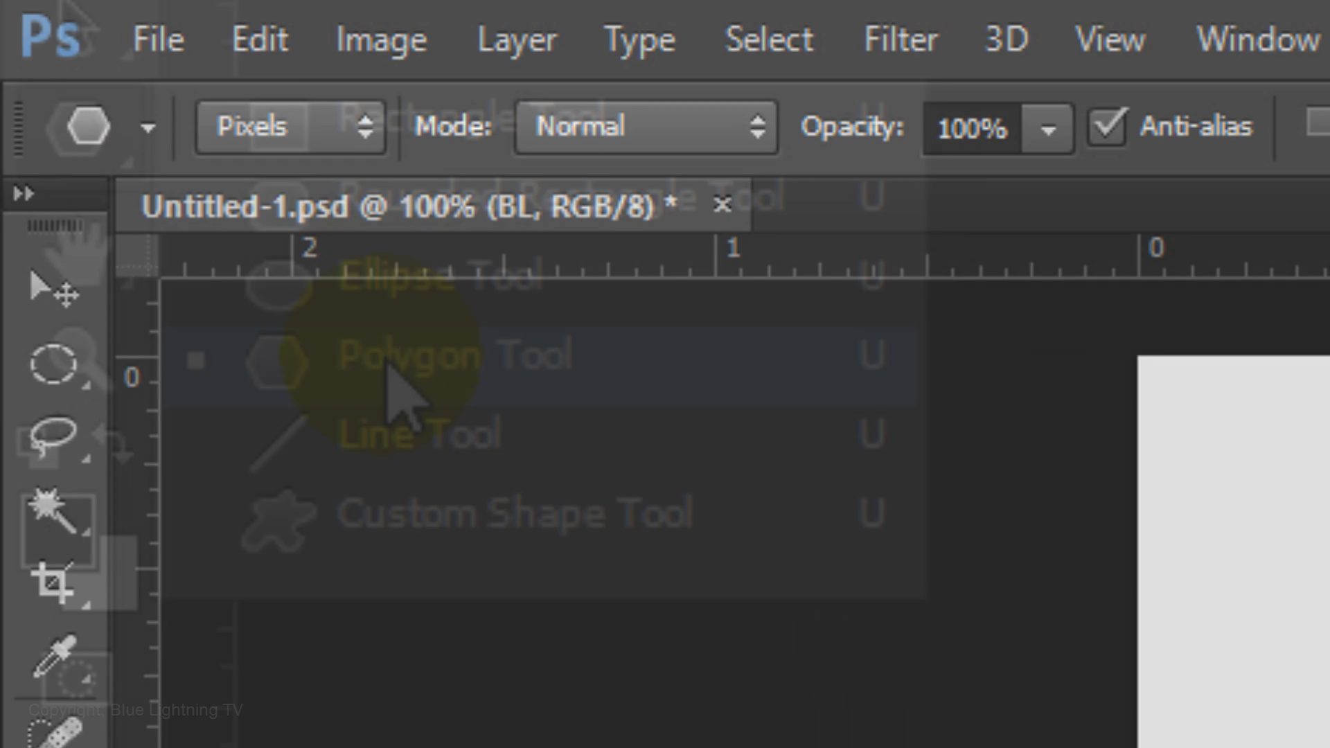
left_click(362, 132)
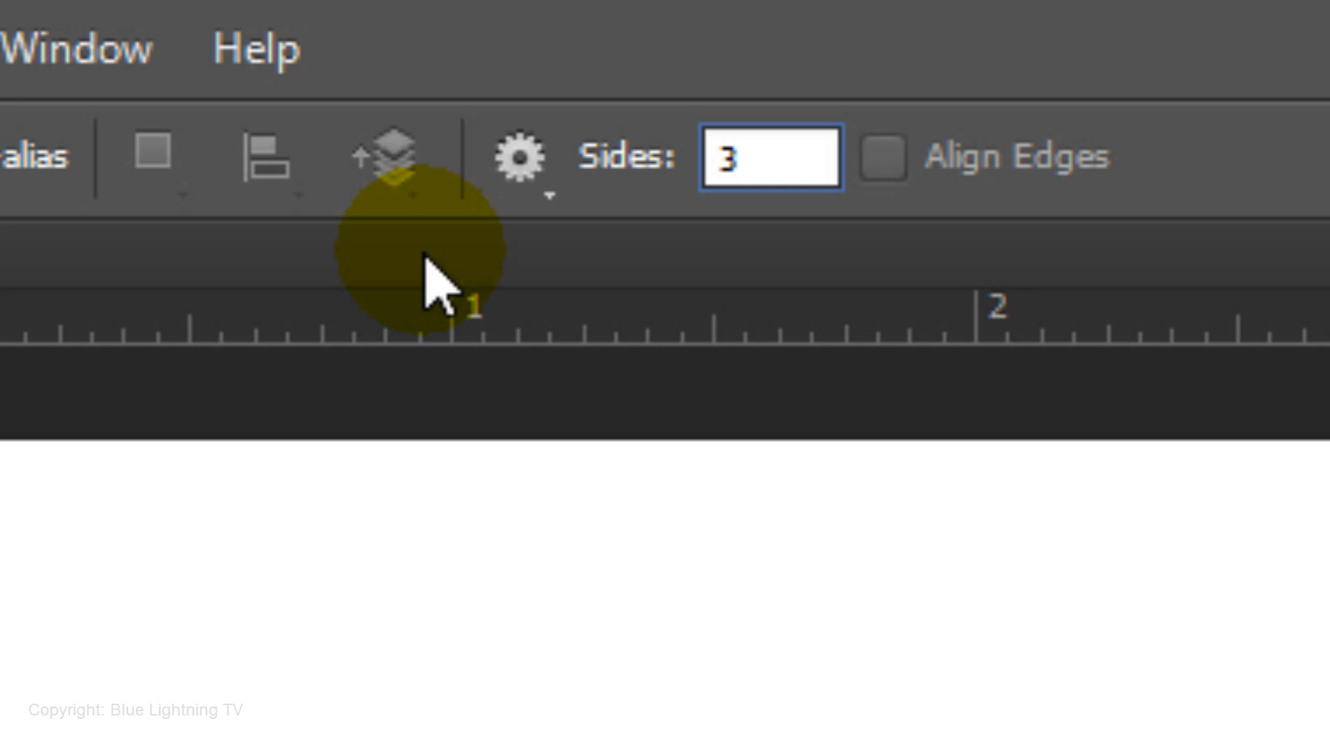
left_click(520, 158)
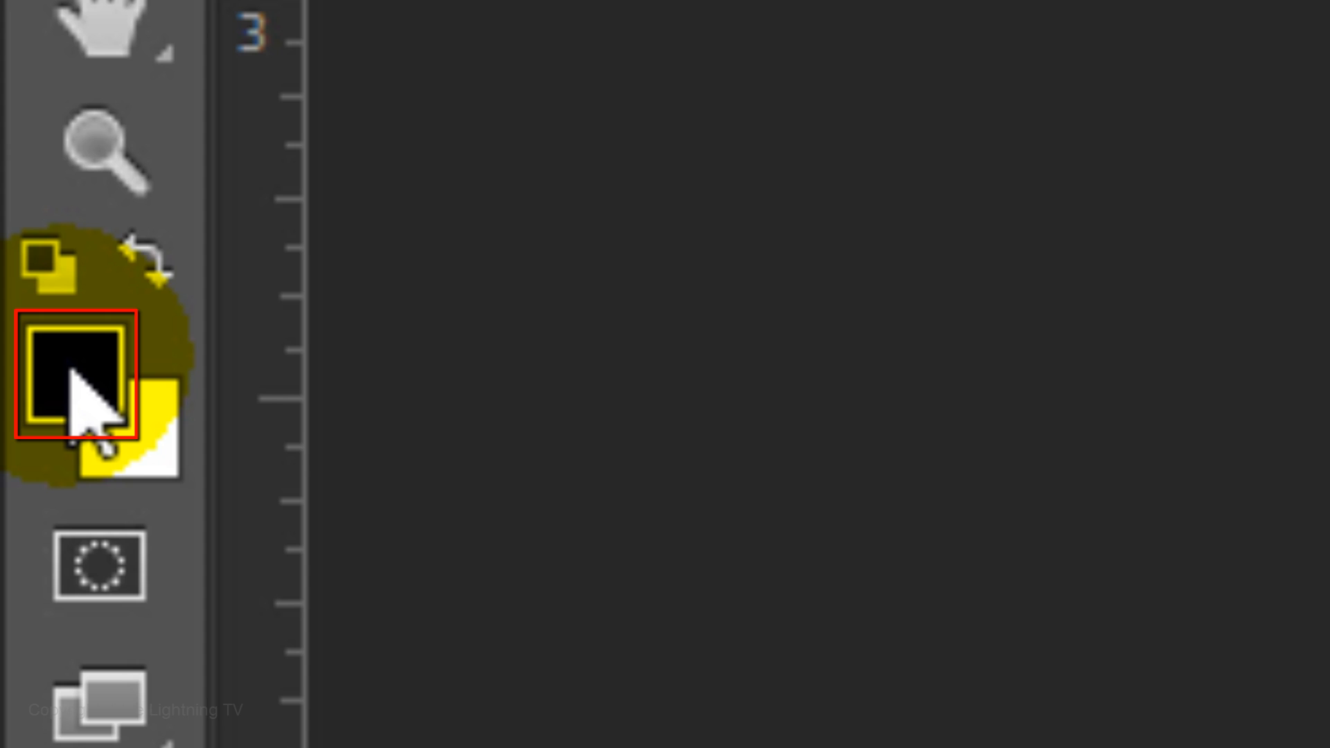
Set the foreground colour to ffc000
left_click(73, 378)
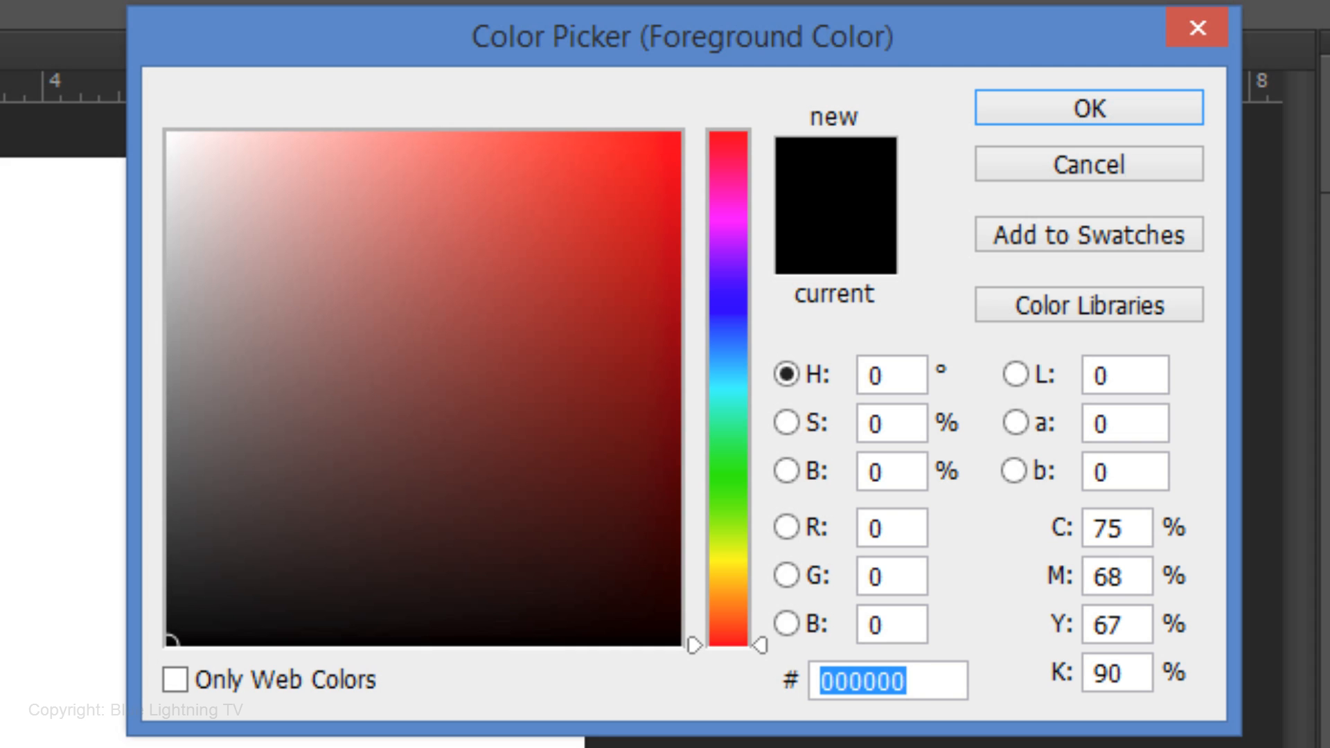
type("ff")
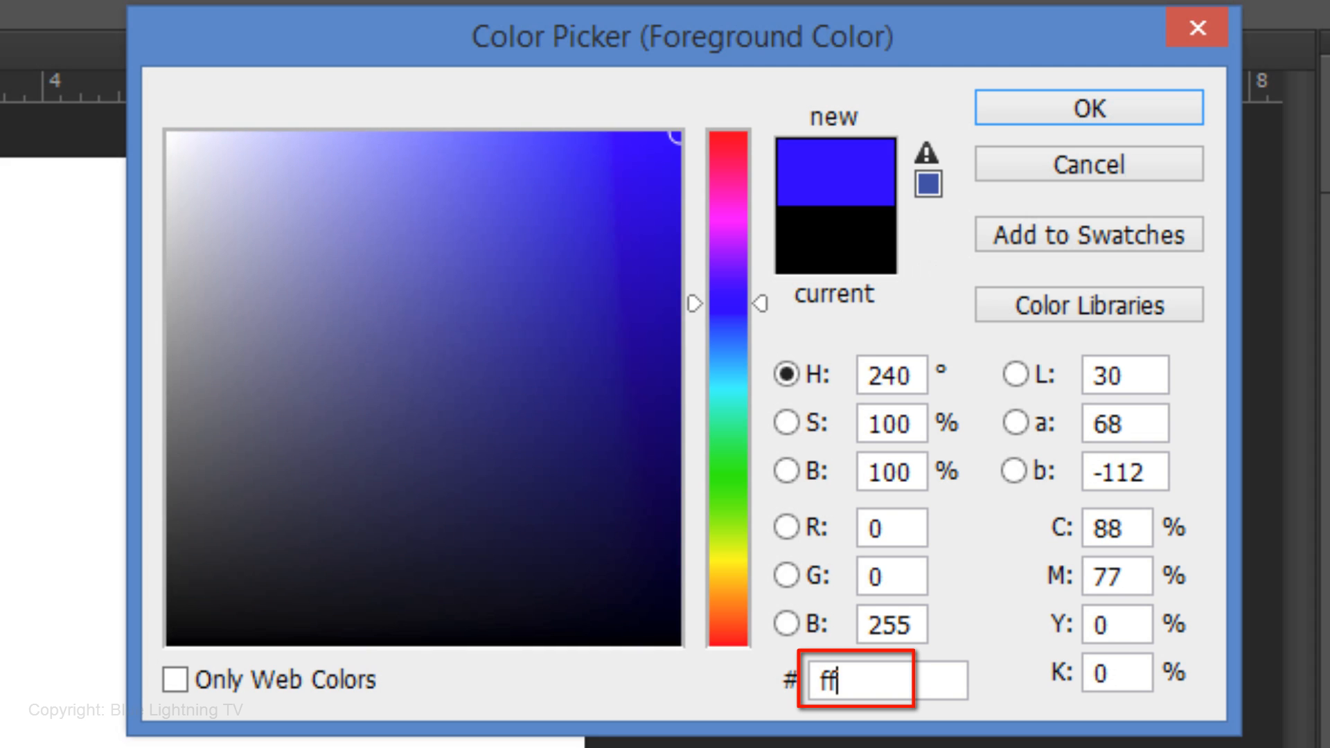
type("c000")
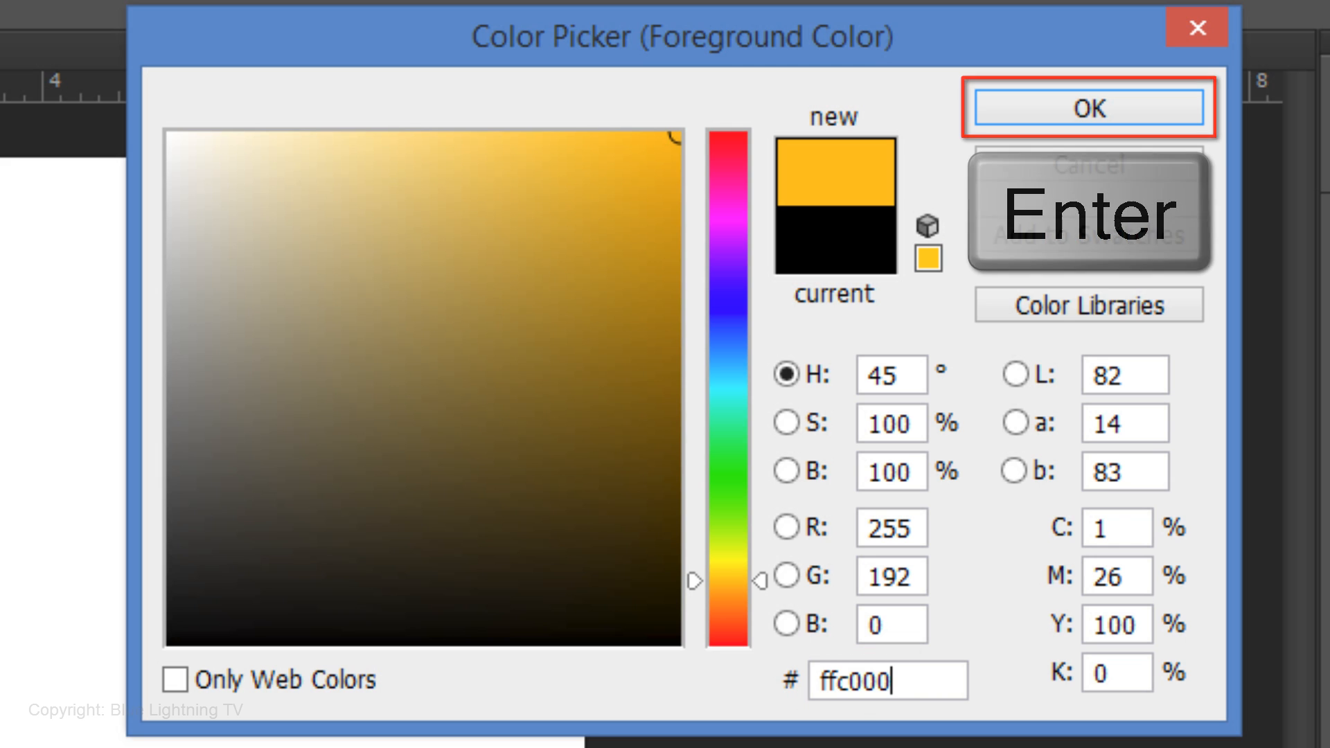
key("Return")
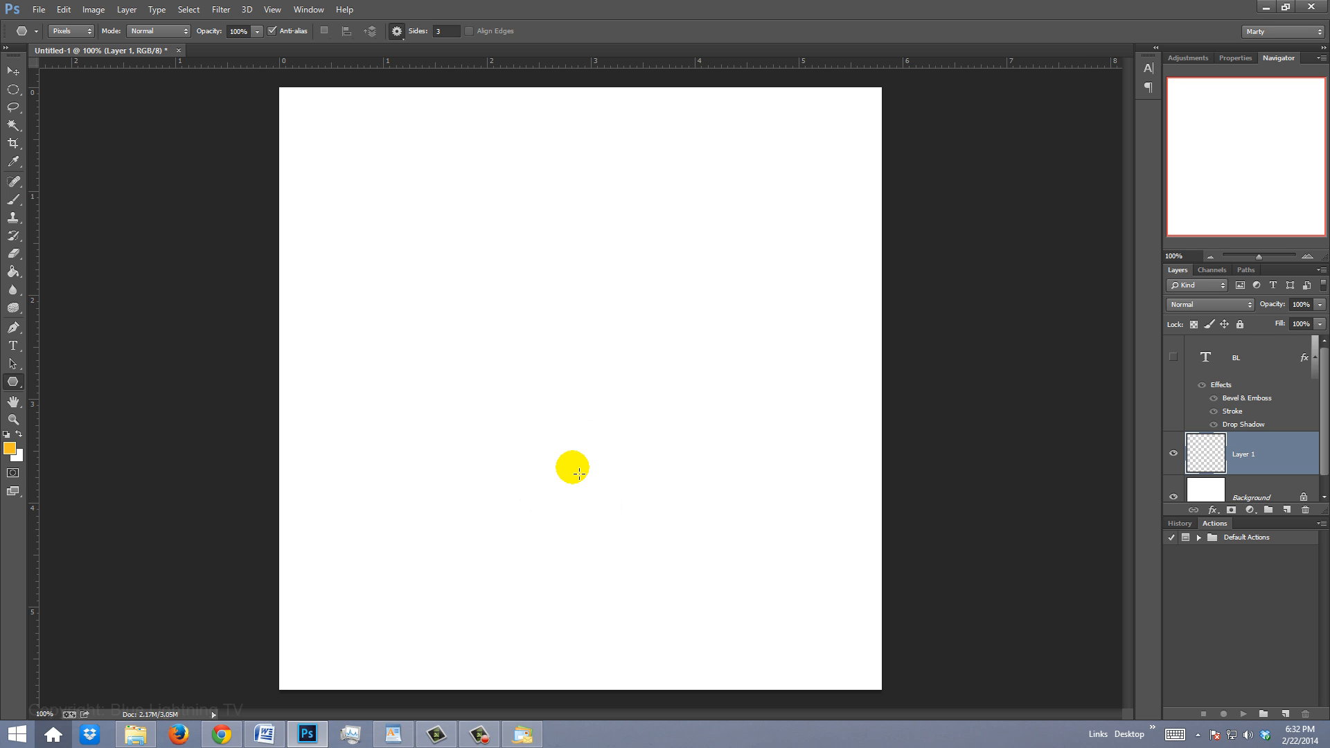
Draw an equilateral triangle about 4.9 × 4.2 in from the canvas centre on the new layer
left_click_drag(579, 474, 603, 402)
key("shift")
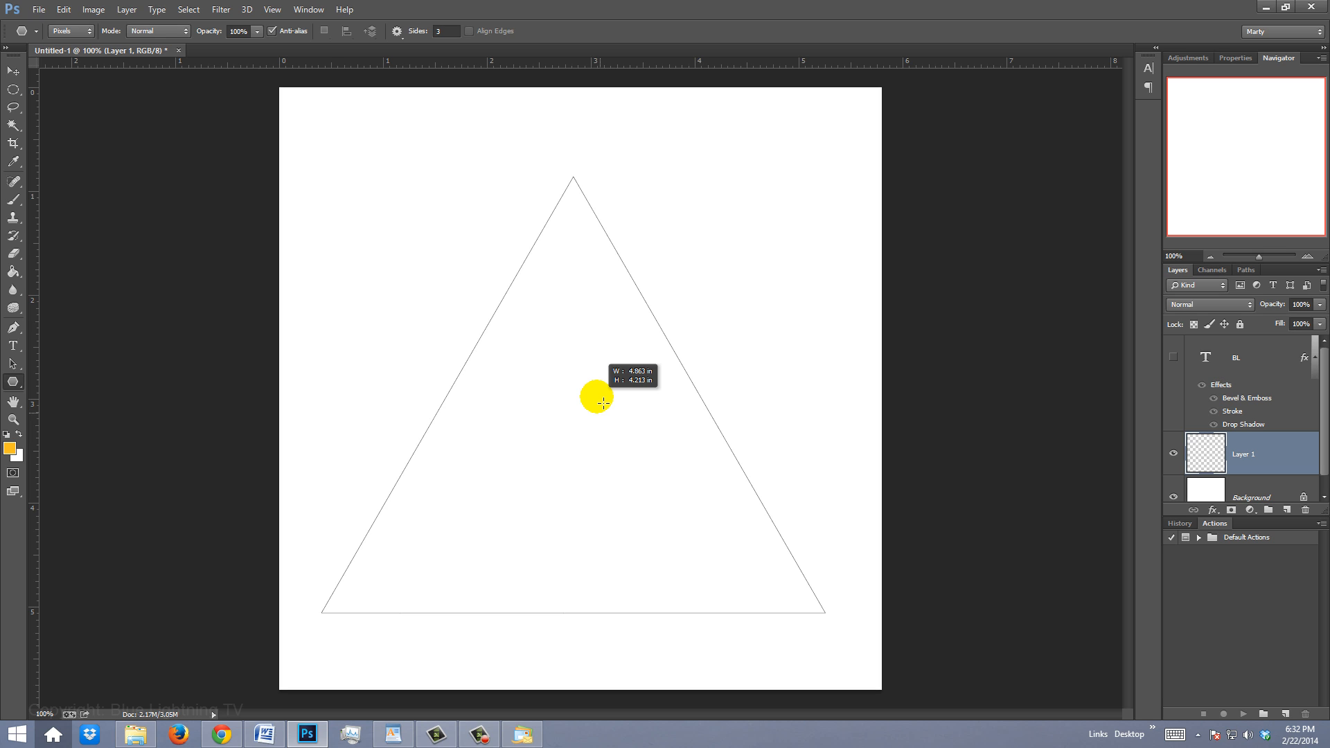
left_click_drag(603, 402, 604, 404)
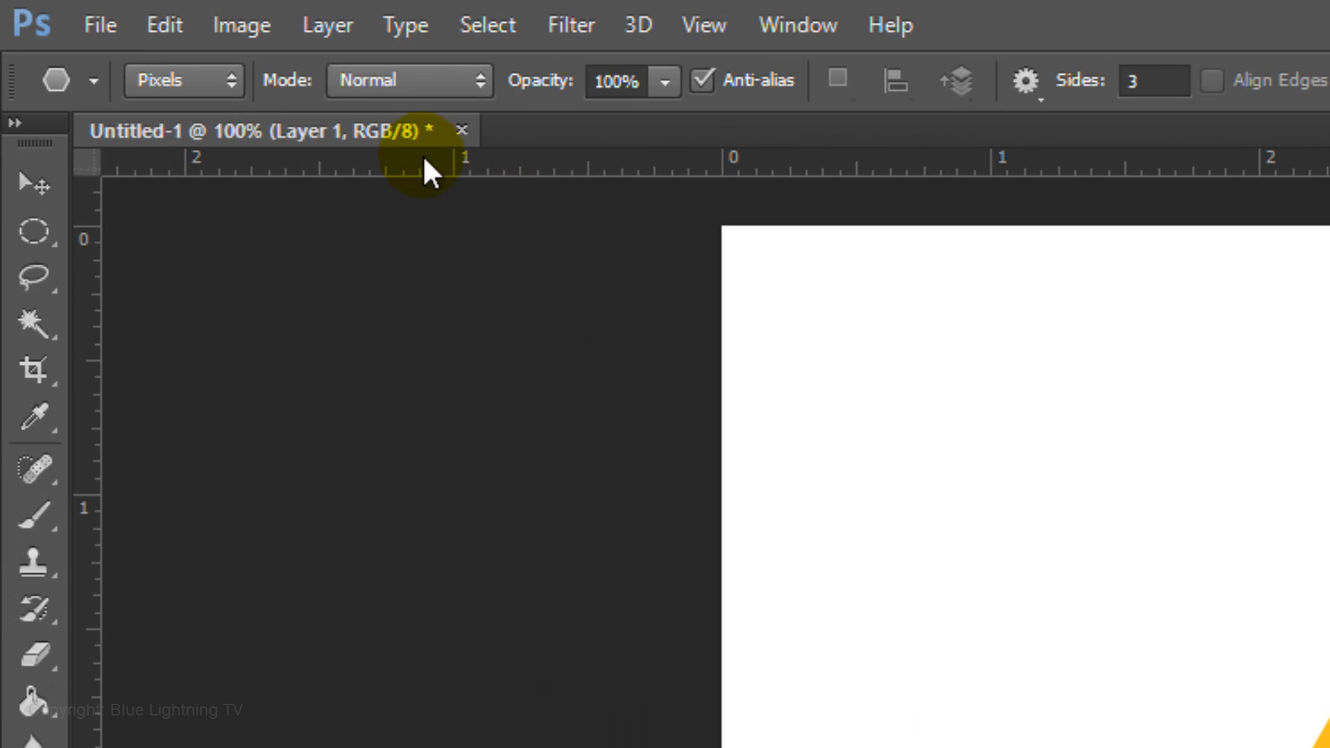
Flip the triangle vertically so it points down
left_click(63, 10)
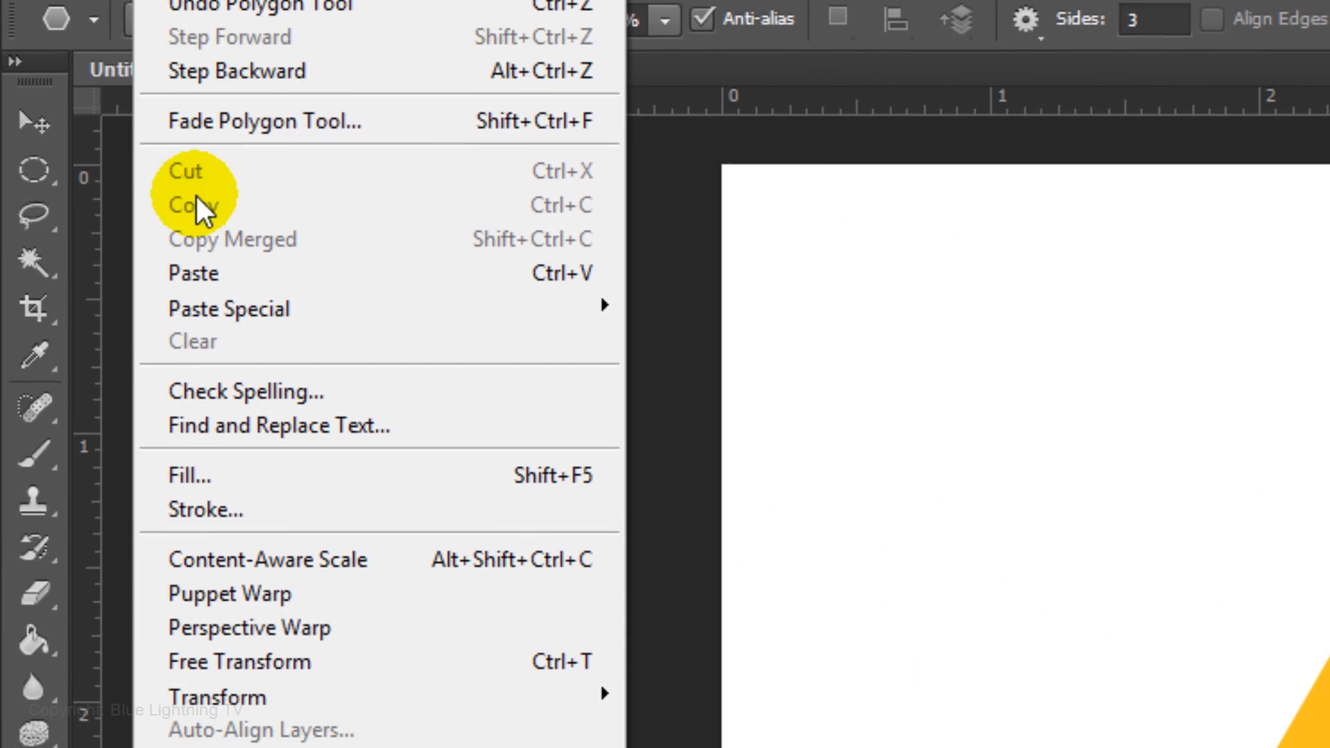
mouse_move(234, 280)
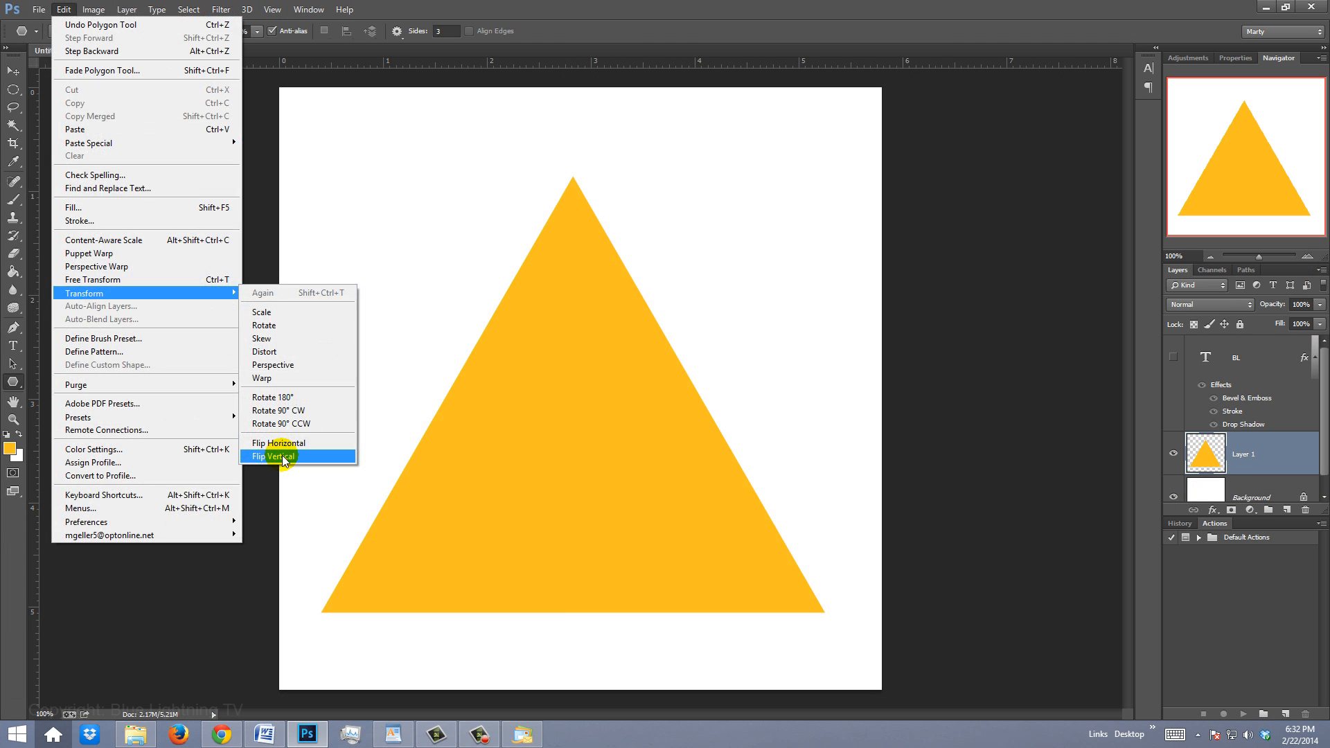
left_click(720, 700)
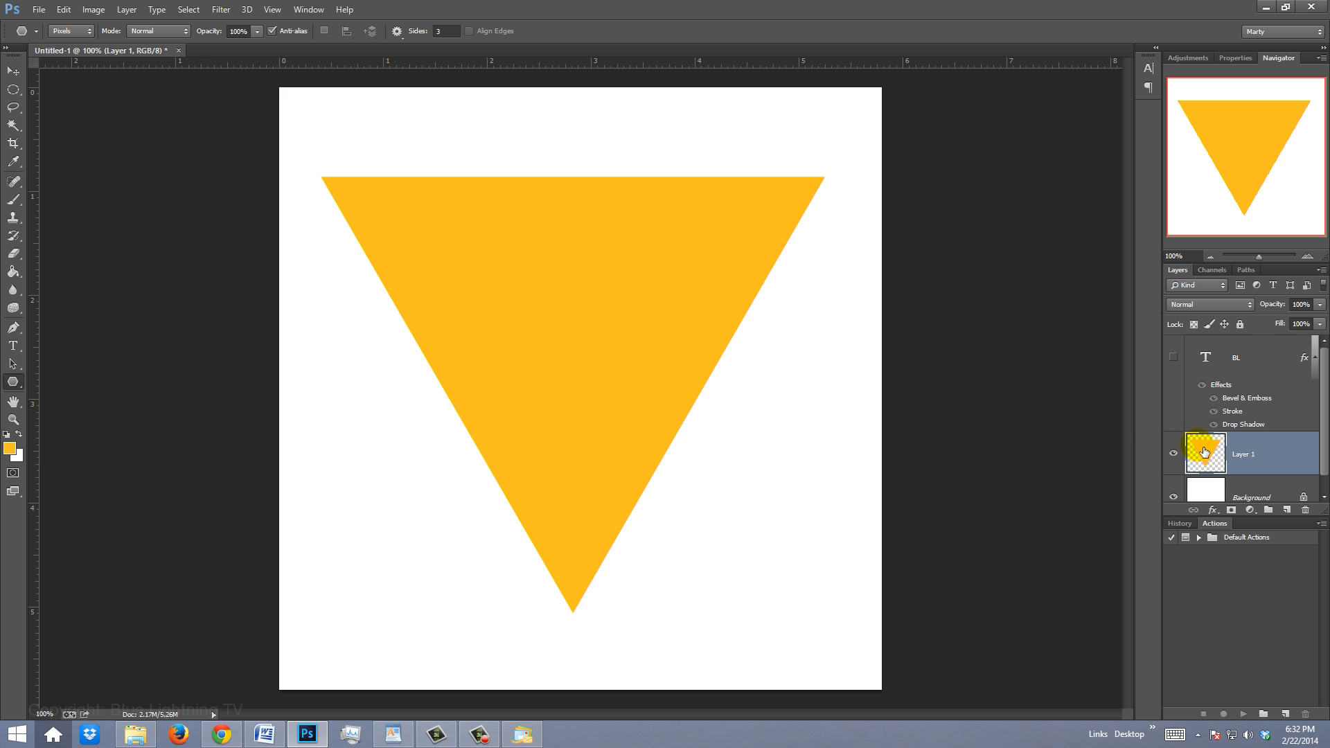
Add a Chisel Hard Bevel & Emboss to the triangle layer with size 250 px and shadow opacity 35%
double_click(1204, 452)
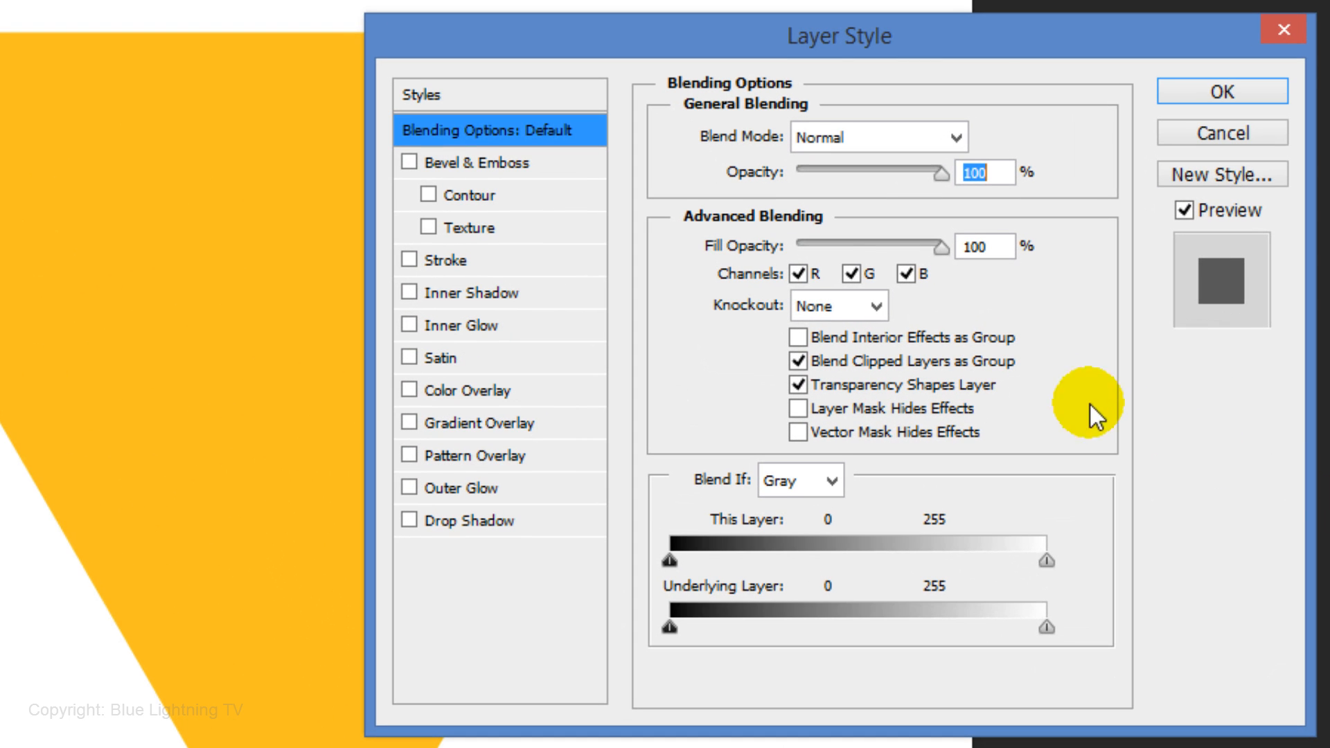
left_click(480, 164)
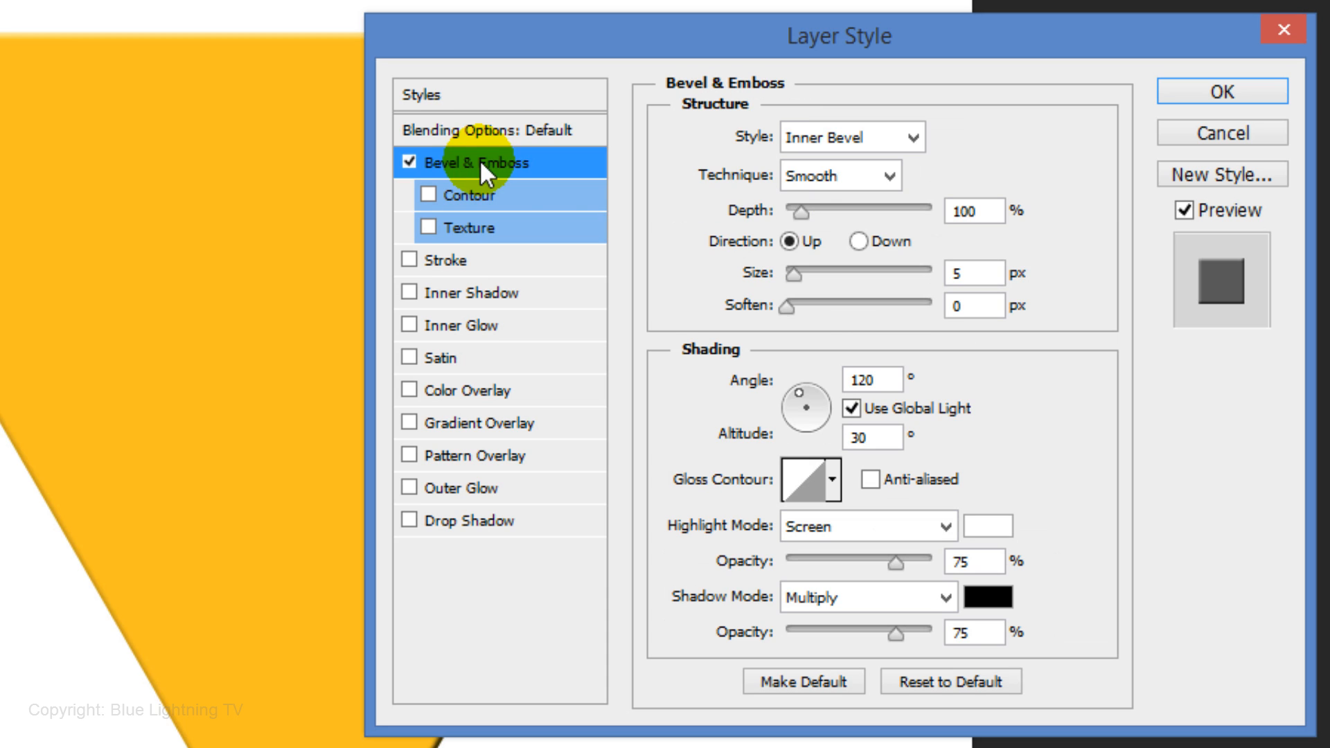
left_click(856, 179)
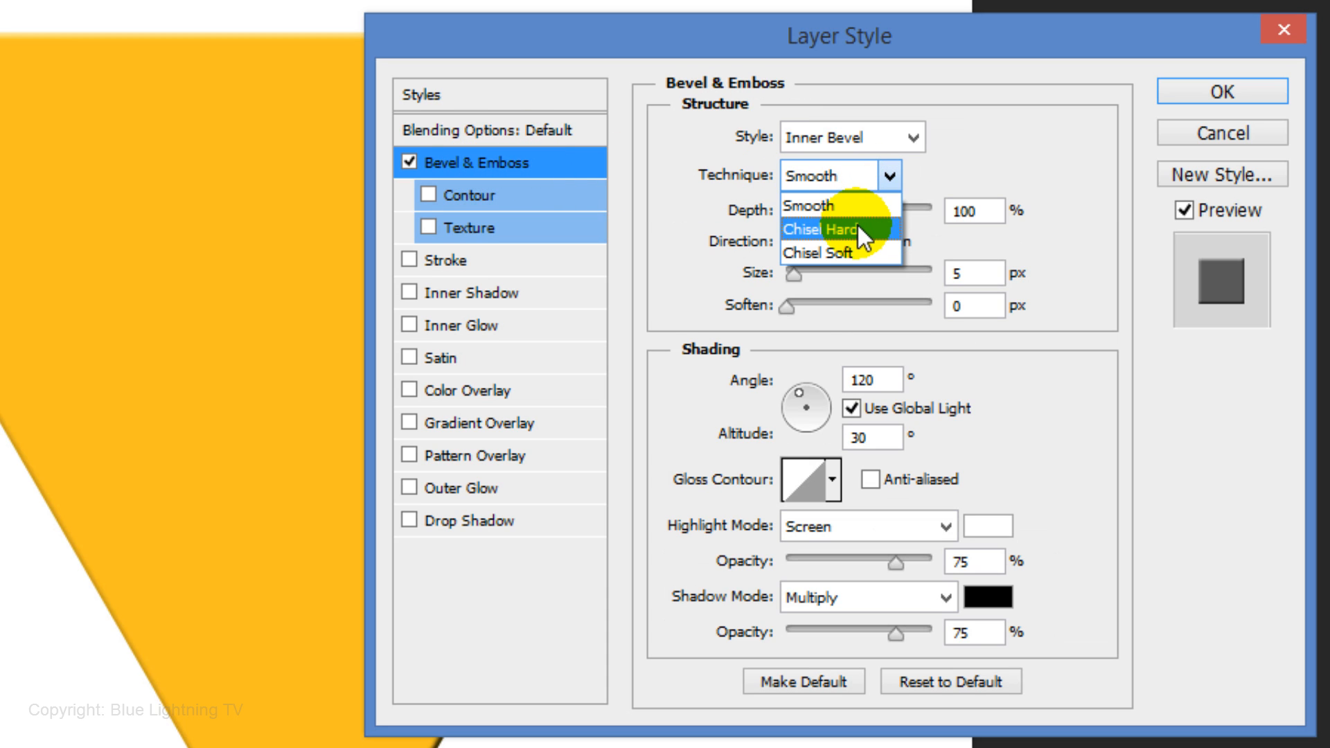
left_click(857, 228)
double_click(963, 275)
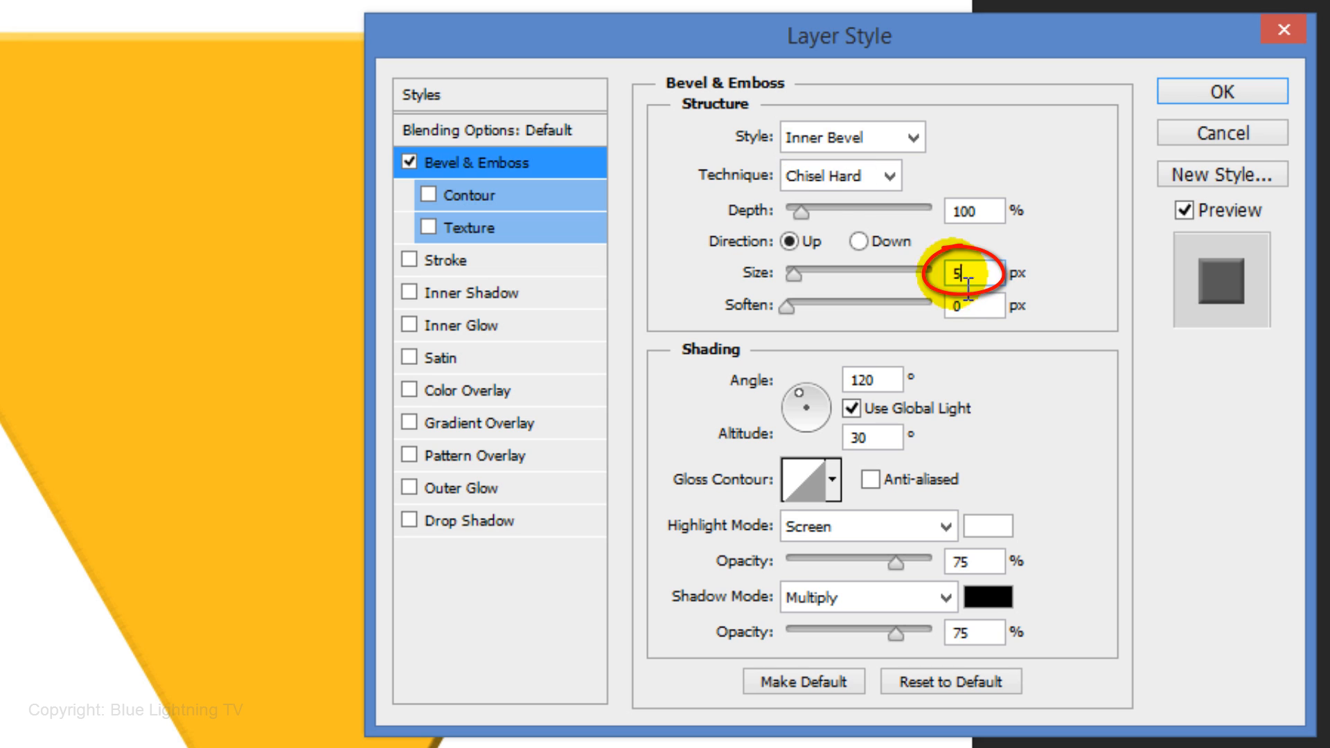
type("250")
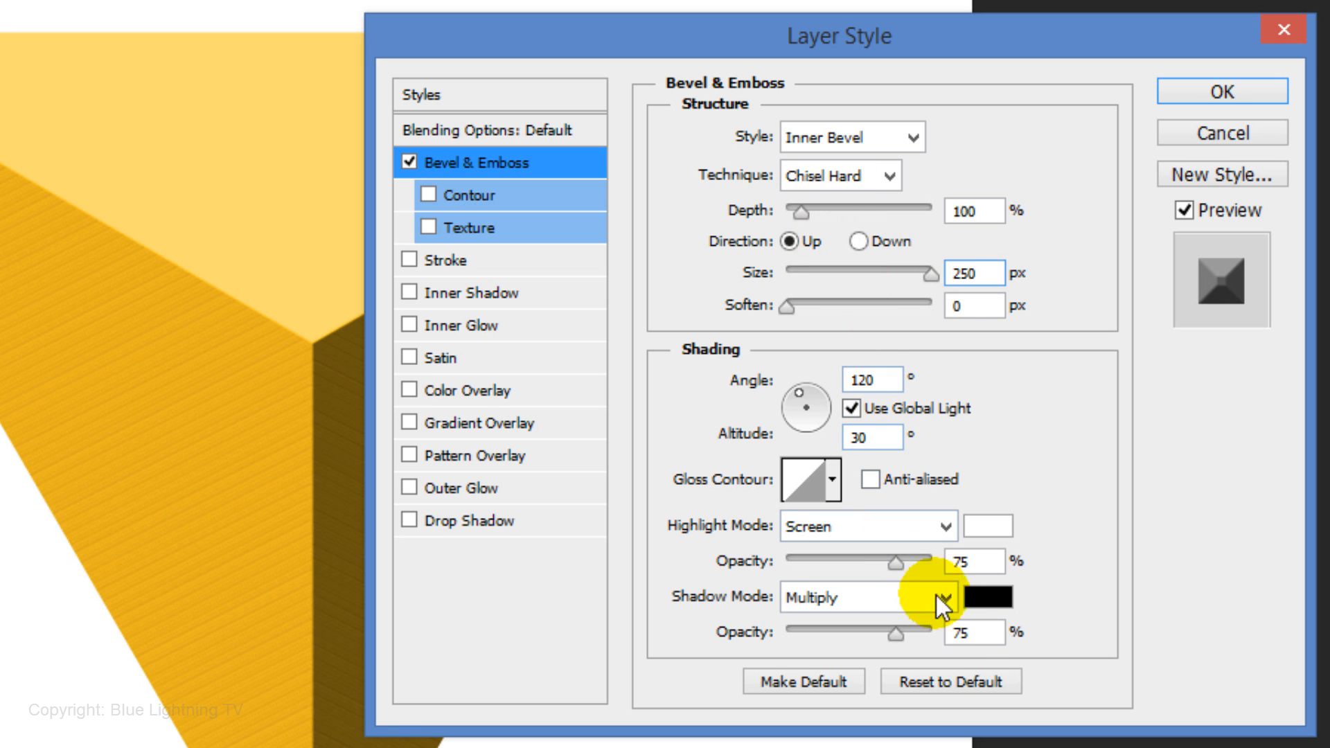
double_click(984, 648)
type("35")
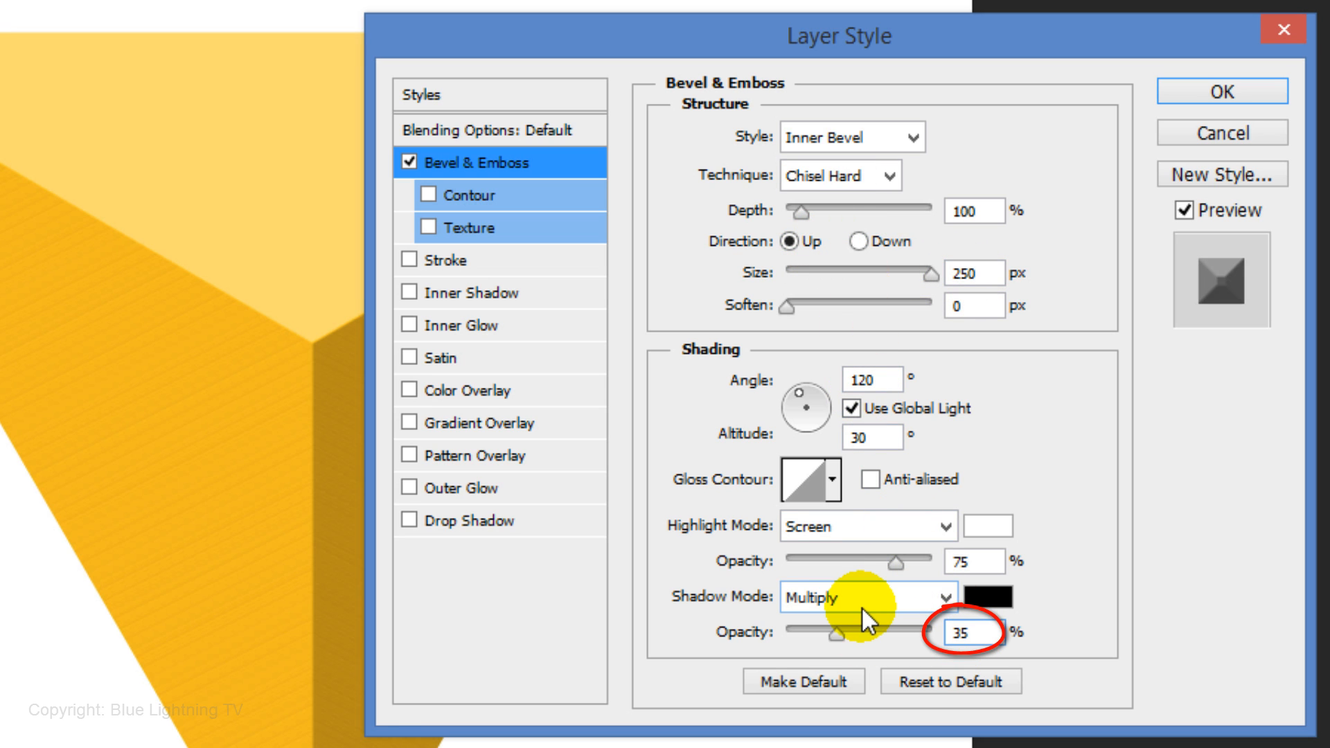
Add a 14 px Inside stroke in colour ffc000 to the triangle layer
left_click(466, 263)
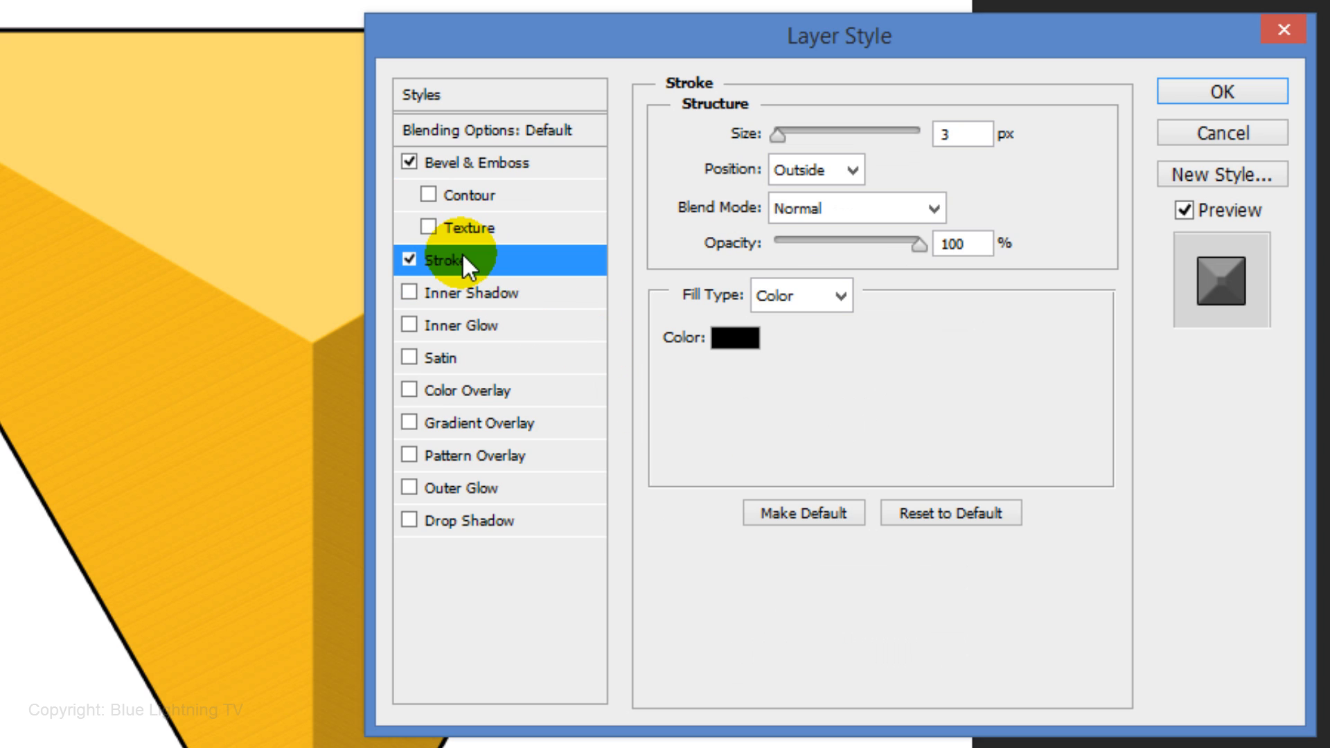
double_click(953, 133)
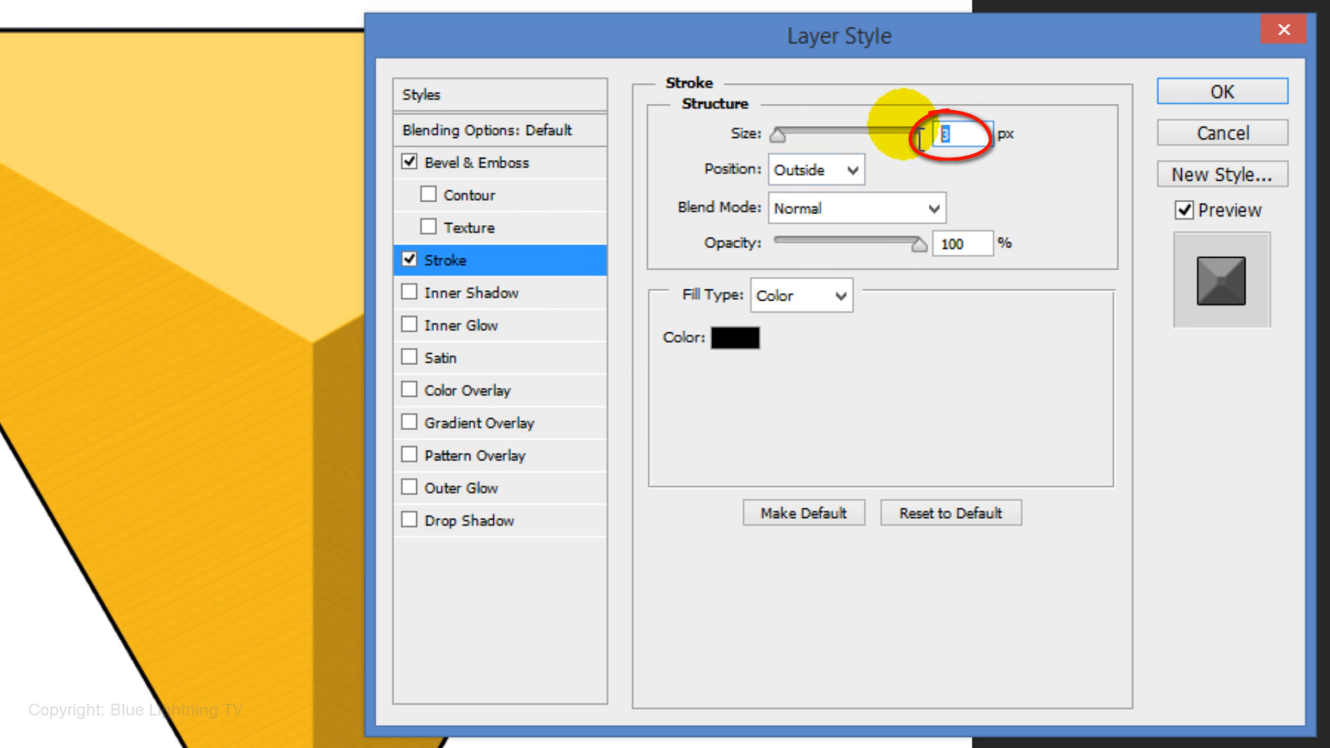
type("14")
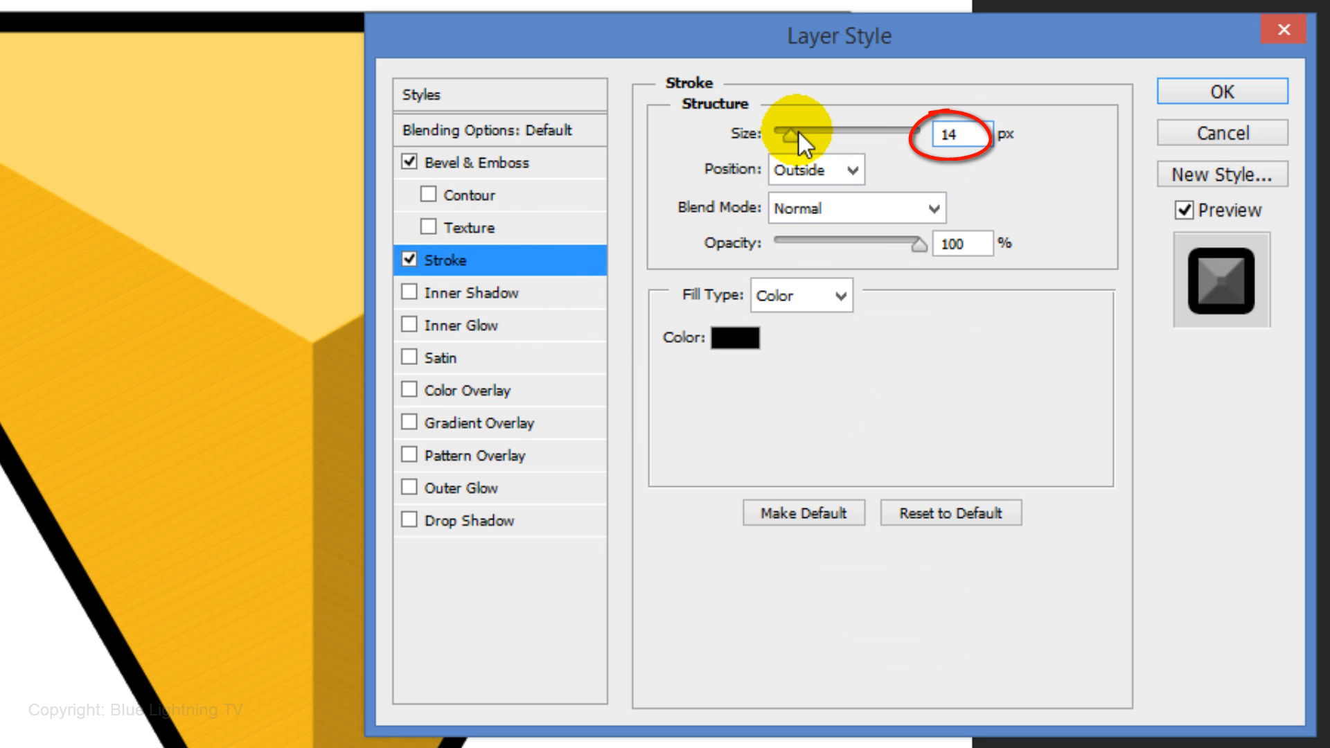
left_click(851, 171)
left_click(817, 213)
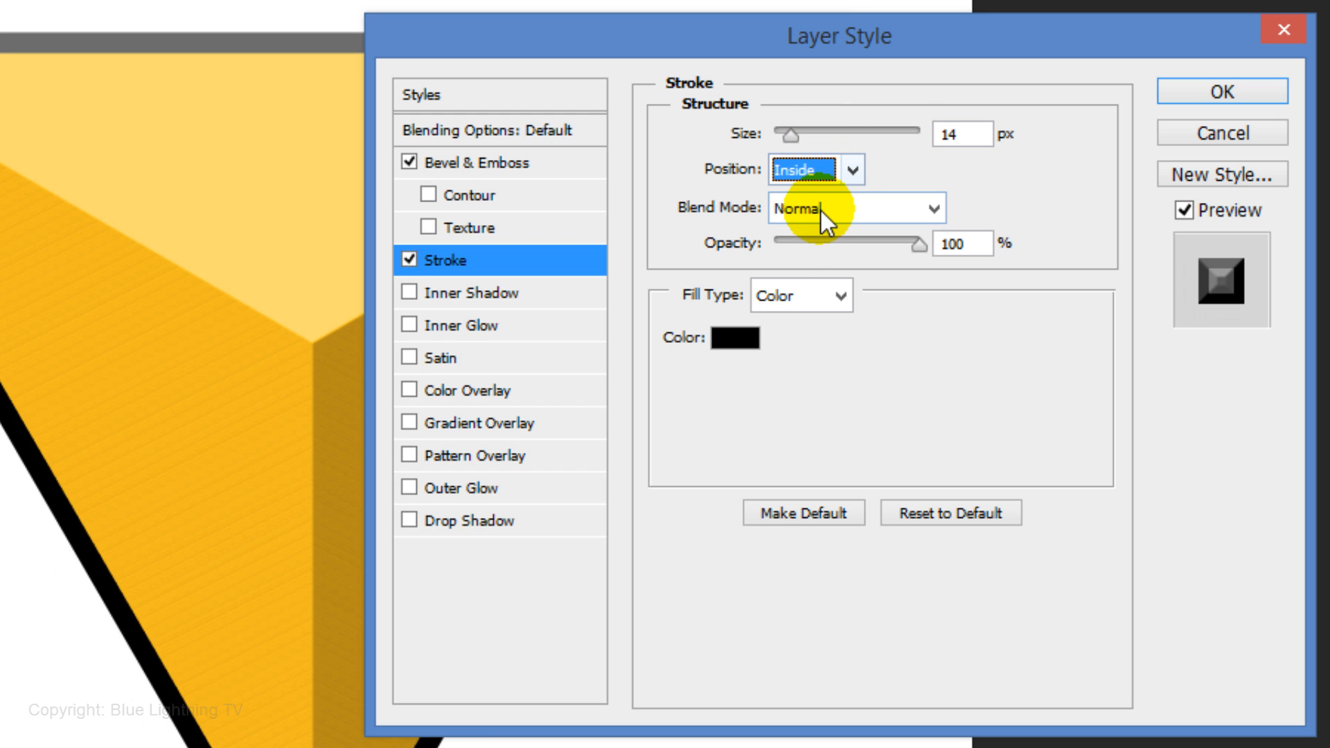
left_click(736, 338)
type("ffc000")
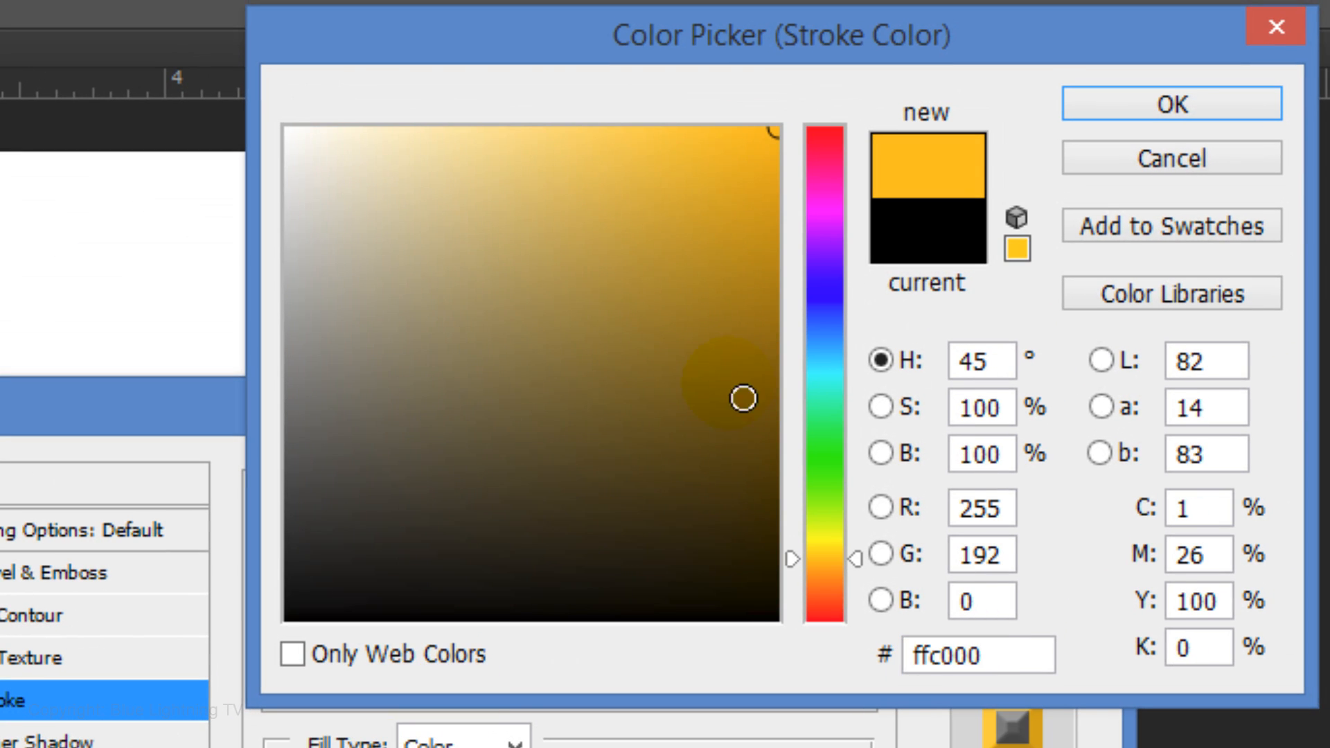
left_click(1174, 103)
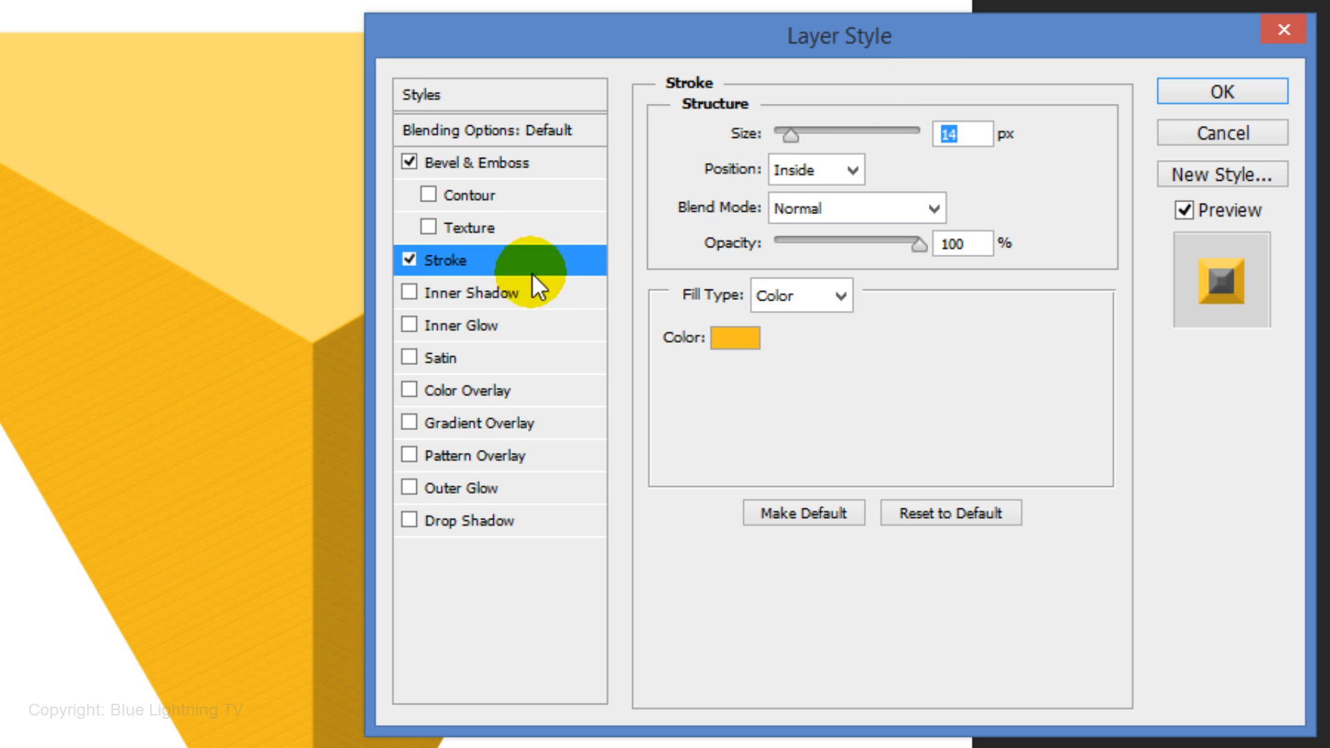
Add an Inner Glow with 100% choke and 19 px size, then apply the layer style
left_click(467, 324)
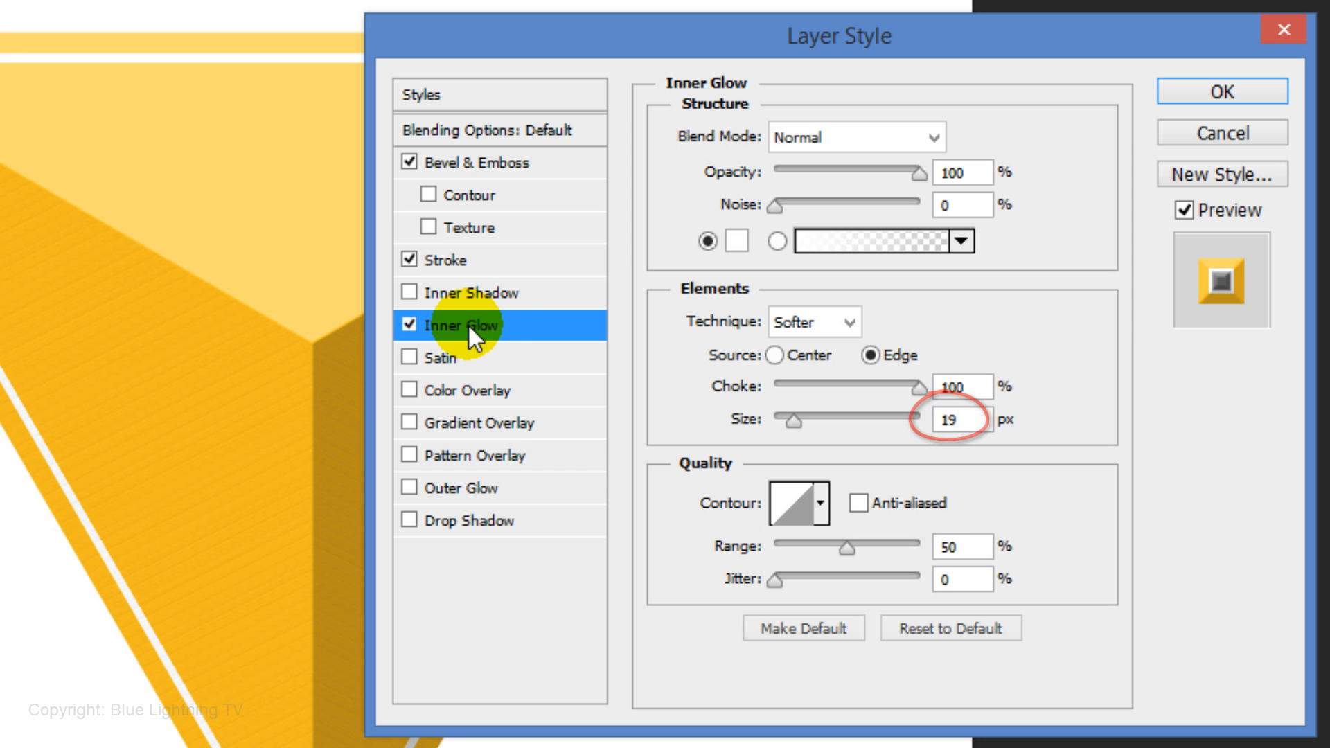
left_click(1177, 93)
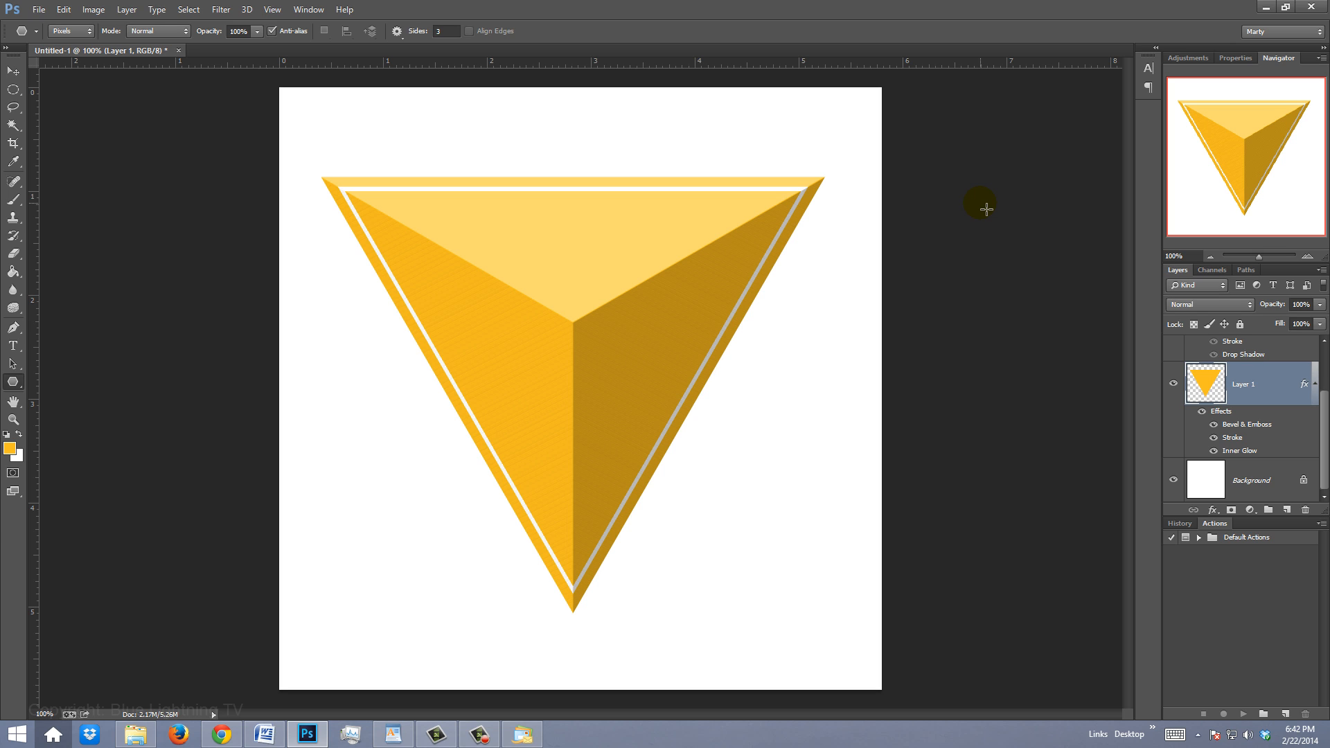
Centre the triangle horizontally on the canvas using a select-all alignment, then deselect
key("v")
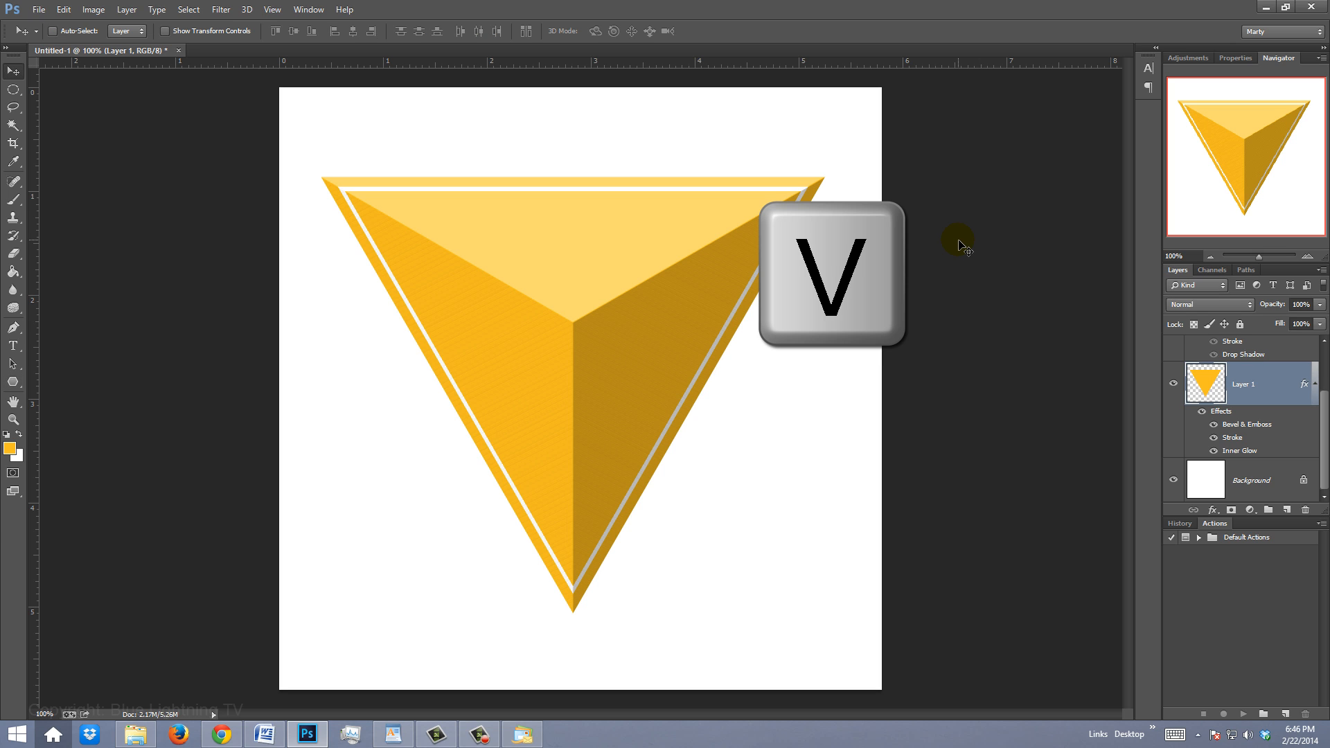
key("ctrl+a")
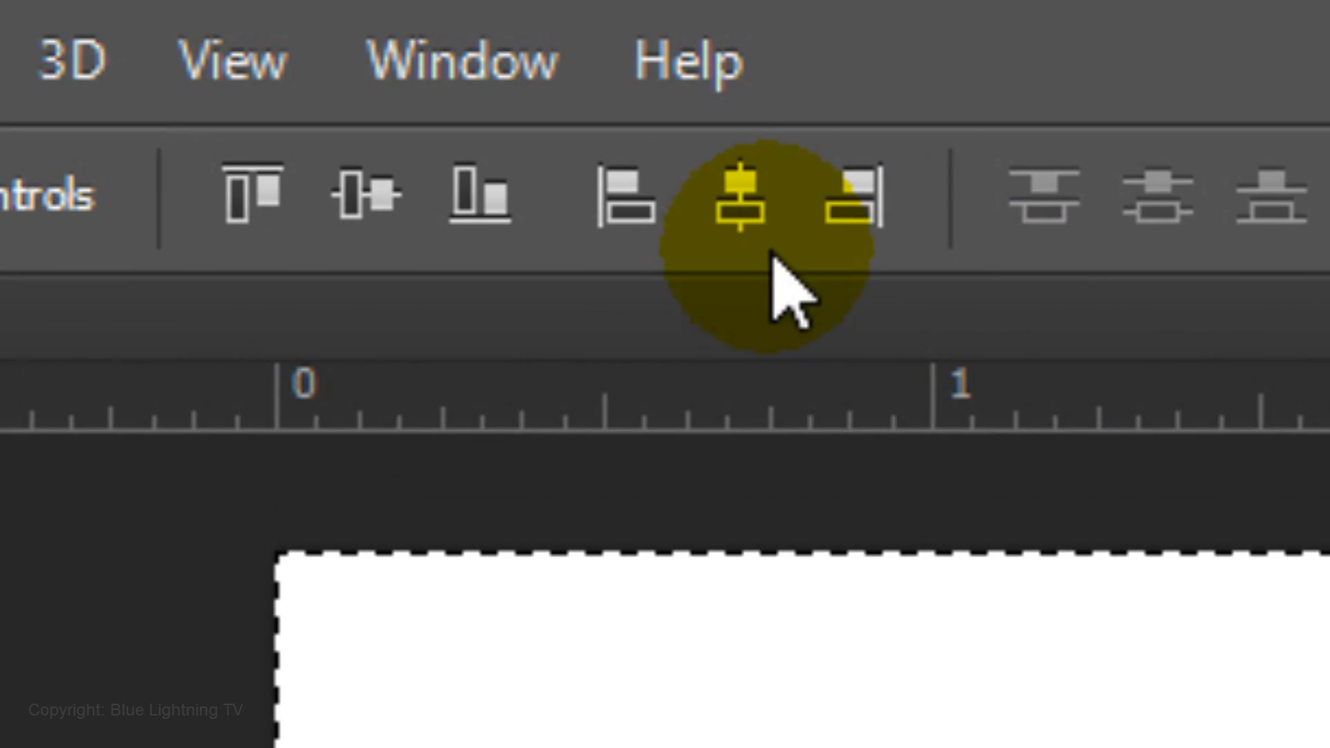
left_click(352, 31)
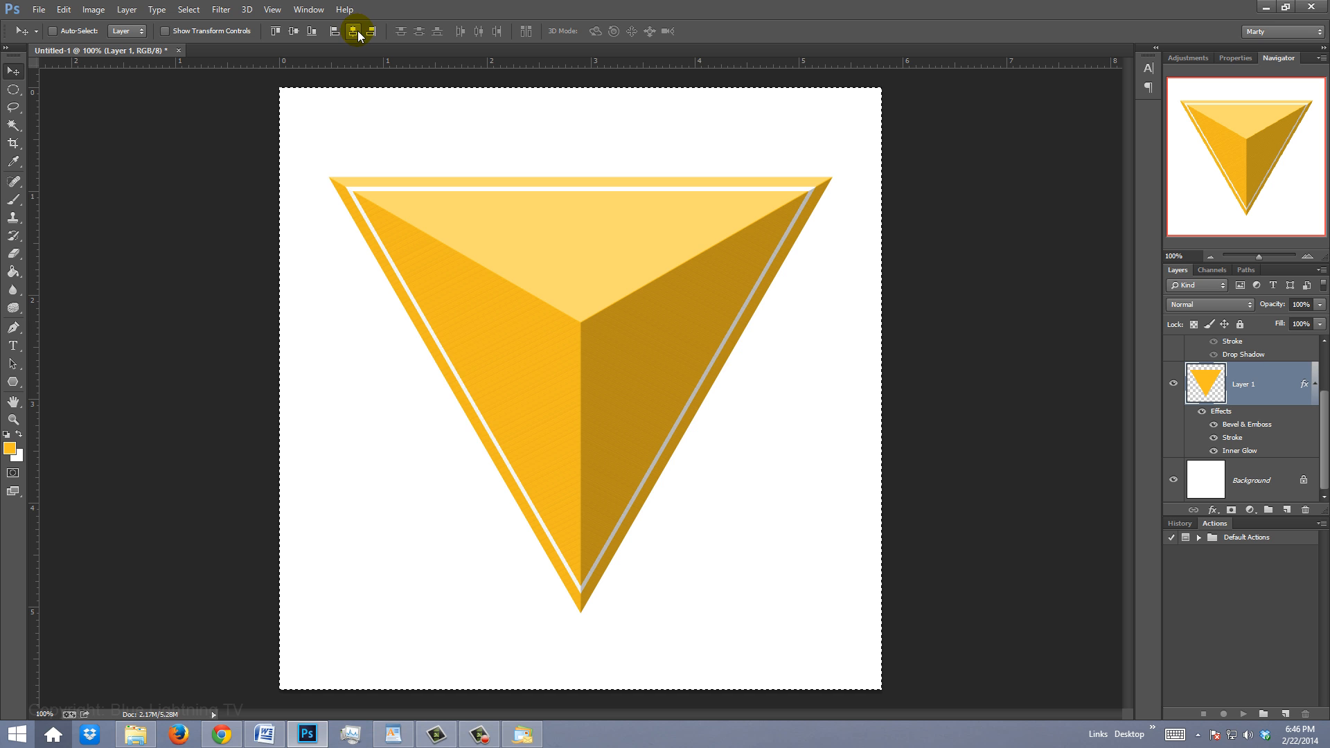
key("ctrl+d")
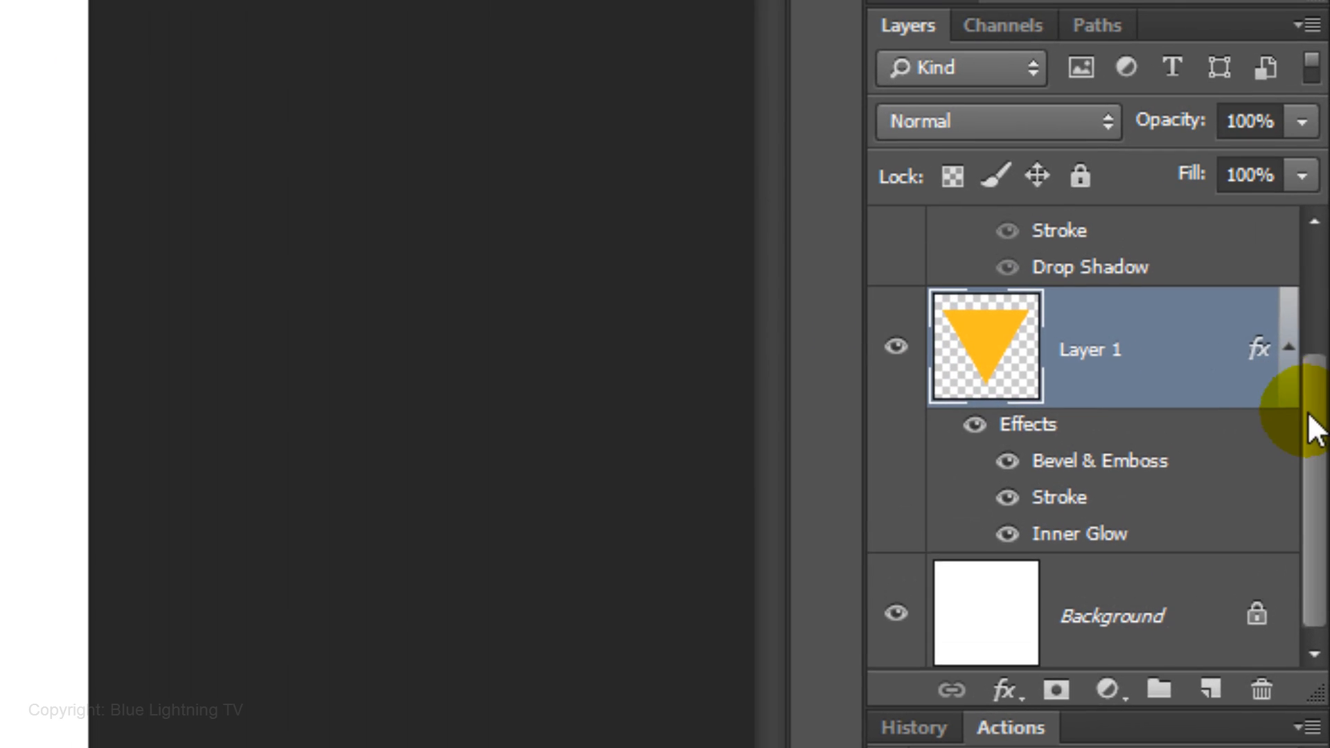
Make the BL text layer visible again and nudge the triangle slightly downward
left_click_drag(1307, 422, 1306, 326)
left_click(897, 266)
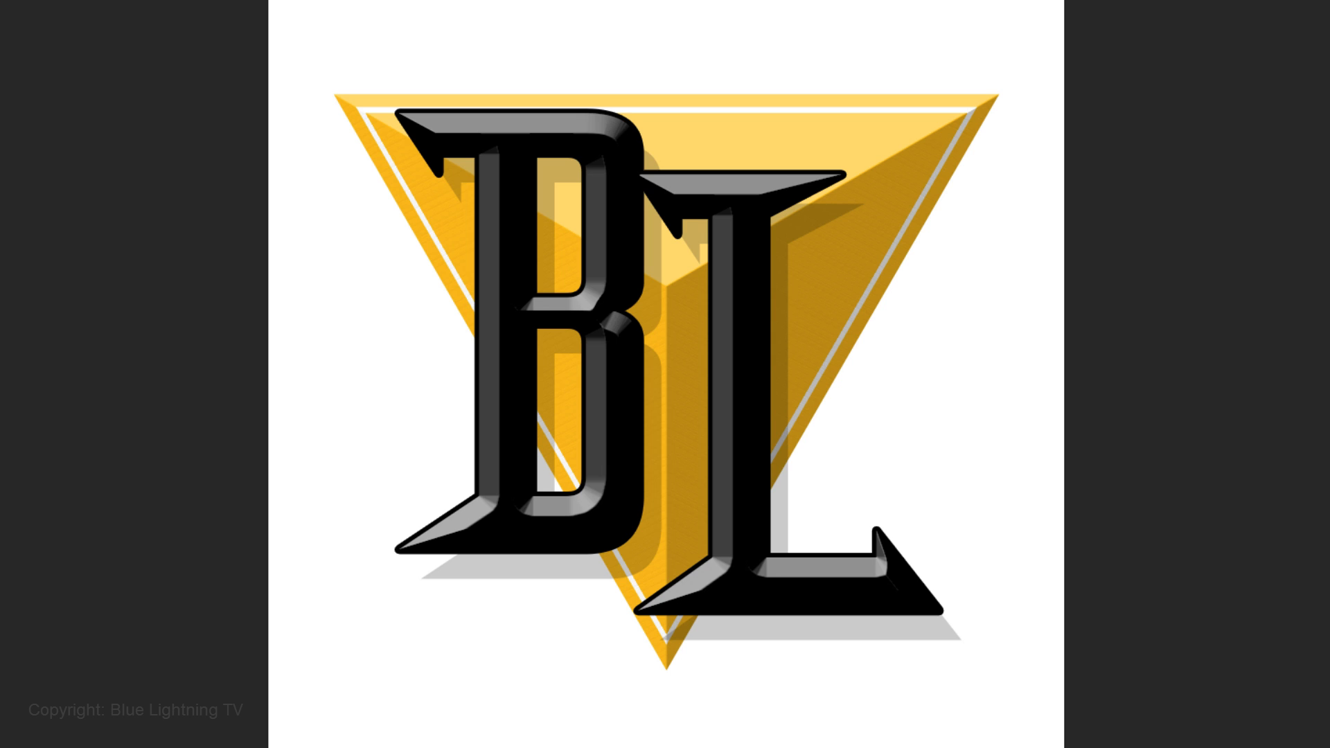
key("Up")
key("Down")
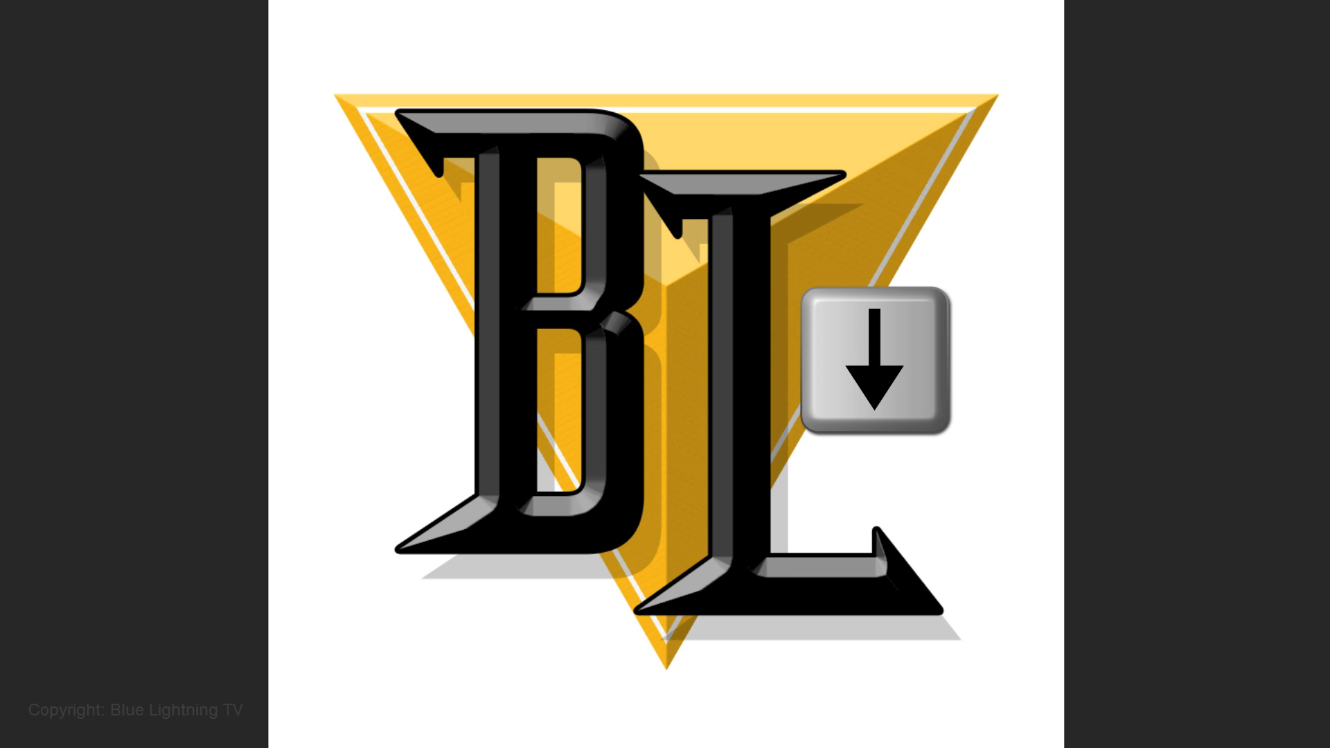
key("Down")
key("Down")
key("Down")
key("Down")
key("Down")
key("Down")
key("Down")
key("Down")
key("Down")
key("Down")
key("Down")
key("Down")
key("Down")
key("Down")
key("Down")
key("Down")
key("Down")
key("Down")
key("Down")
key("Down")
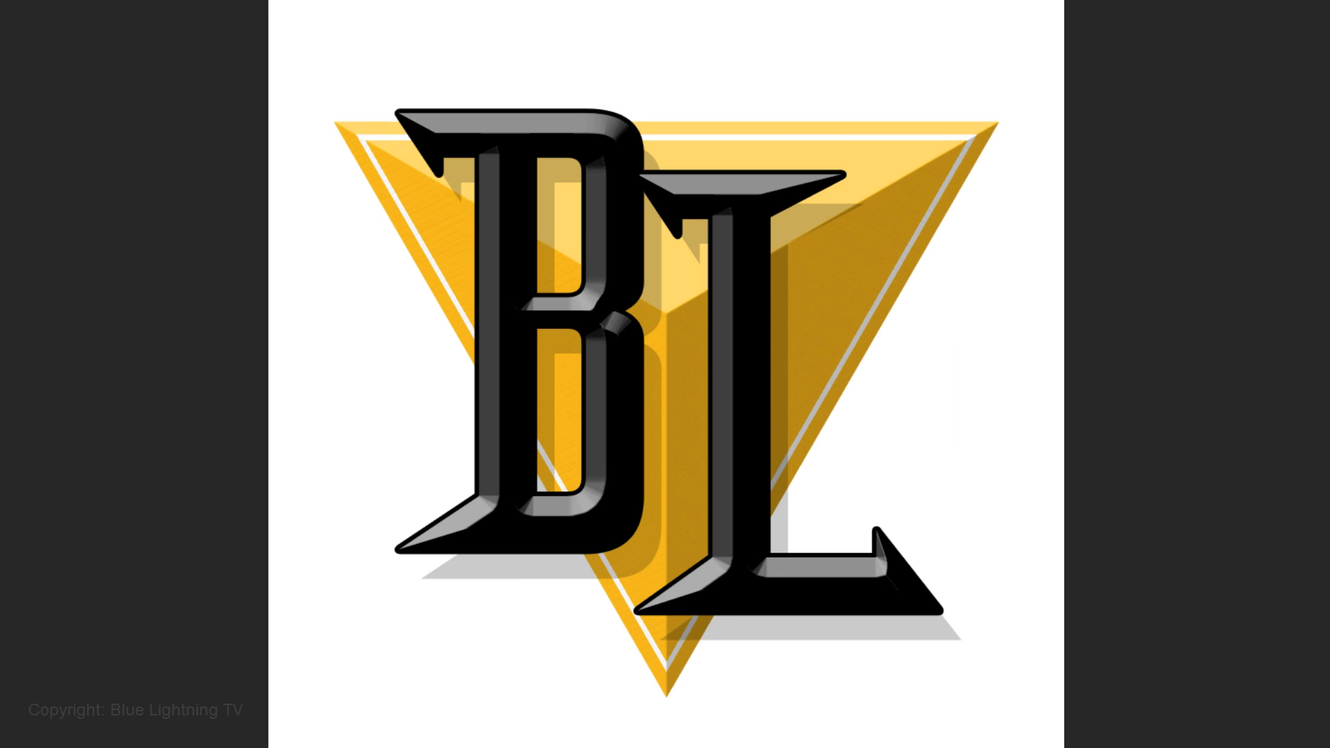
key("Down")
key("Down")
key("Down")
key("Down")
key("Down")
key("Down")
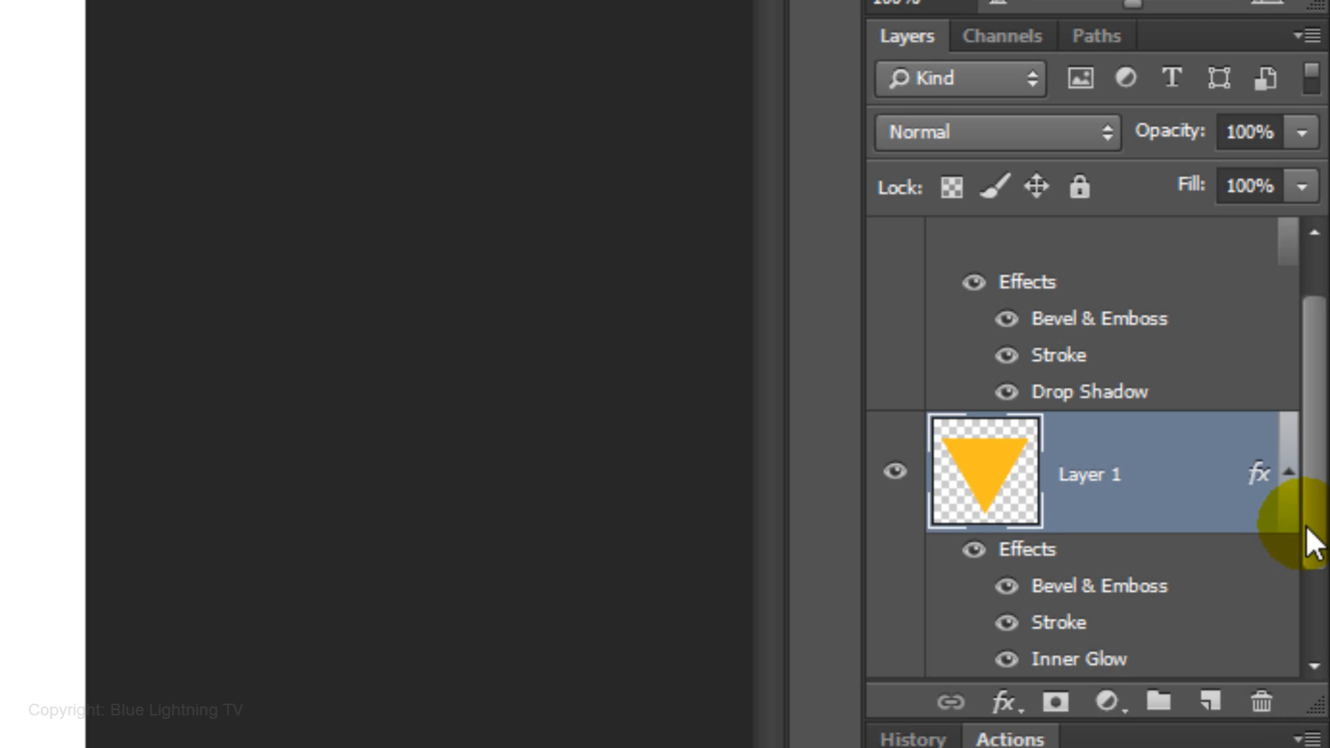
Select the BL text layer and nudge it a few pixels to the right
scroll(1304, 524, "up", 2)
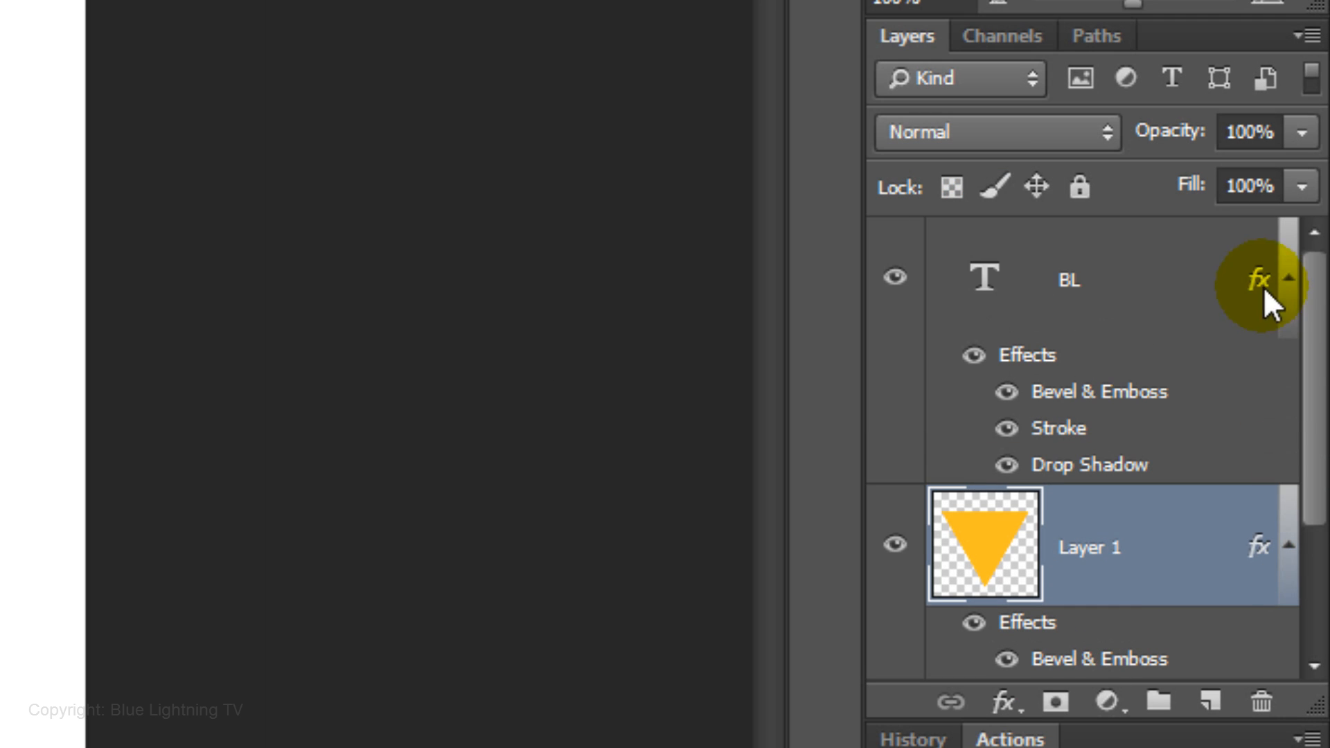
left_click(997, 281)
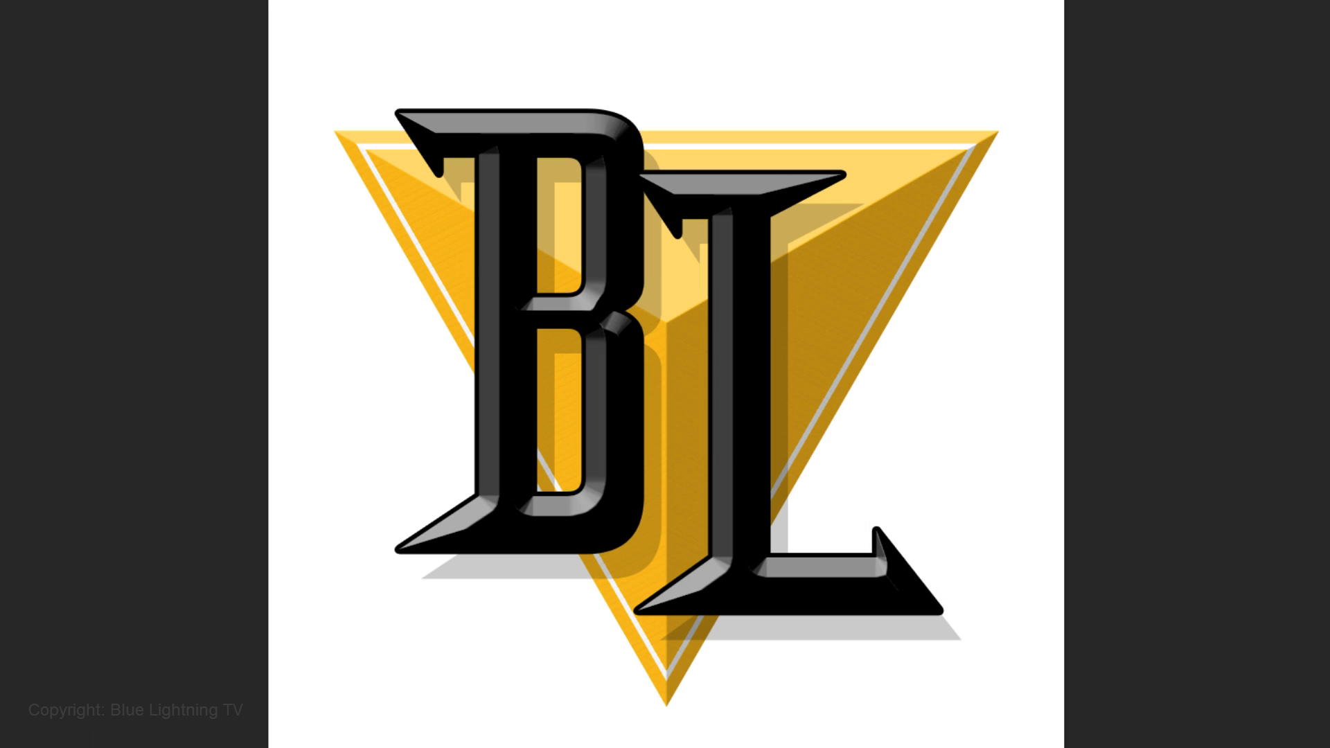
key("Right")
key("Right")
key("Right")
key("Right")
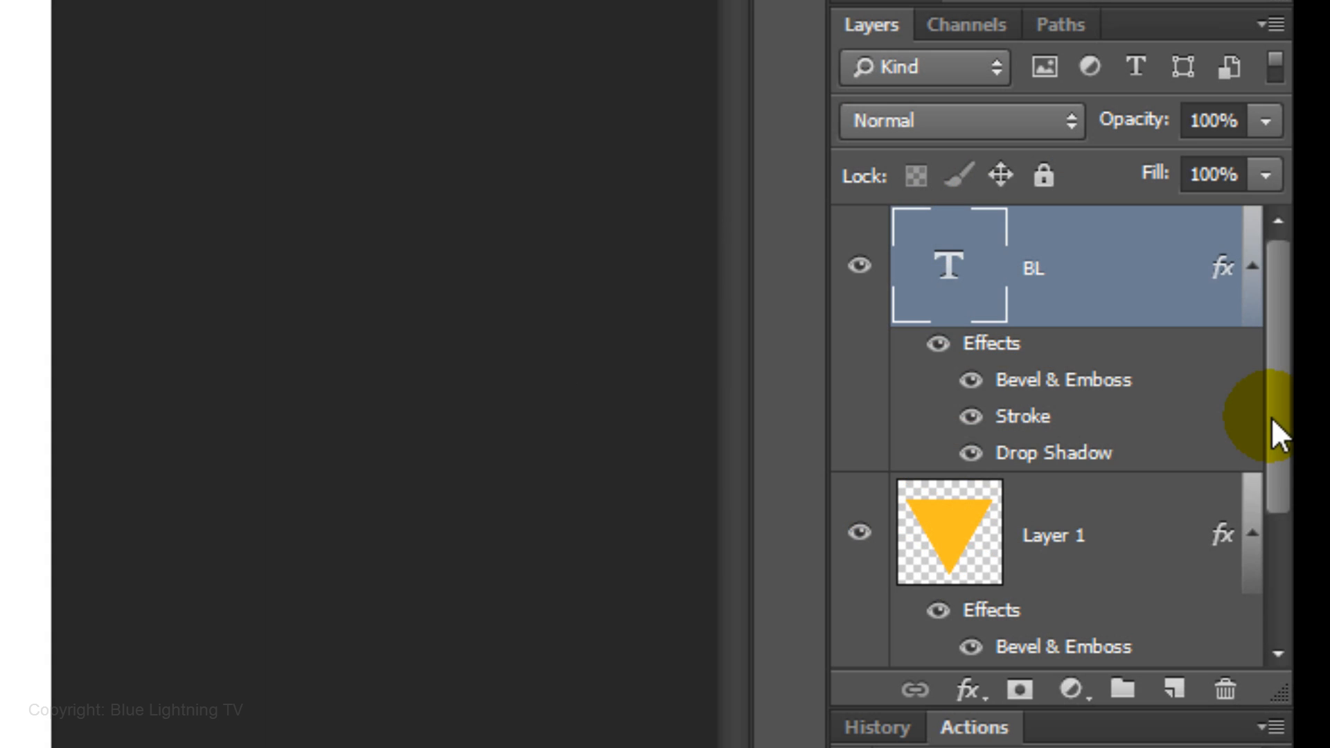
Add a new empty layer beneath the triangle layer
left_click_drag(1273, 421, 1275, 659)
left_click_drag(962, 629, 1186, 703)
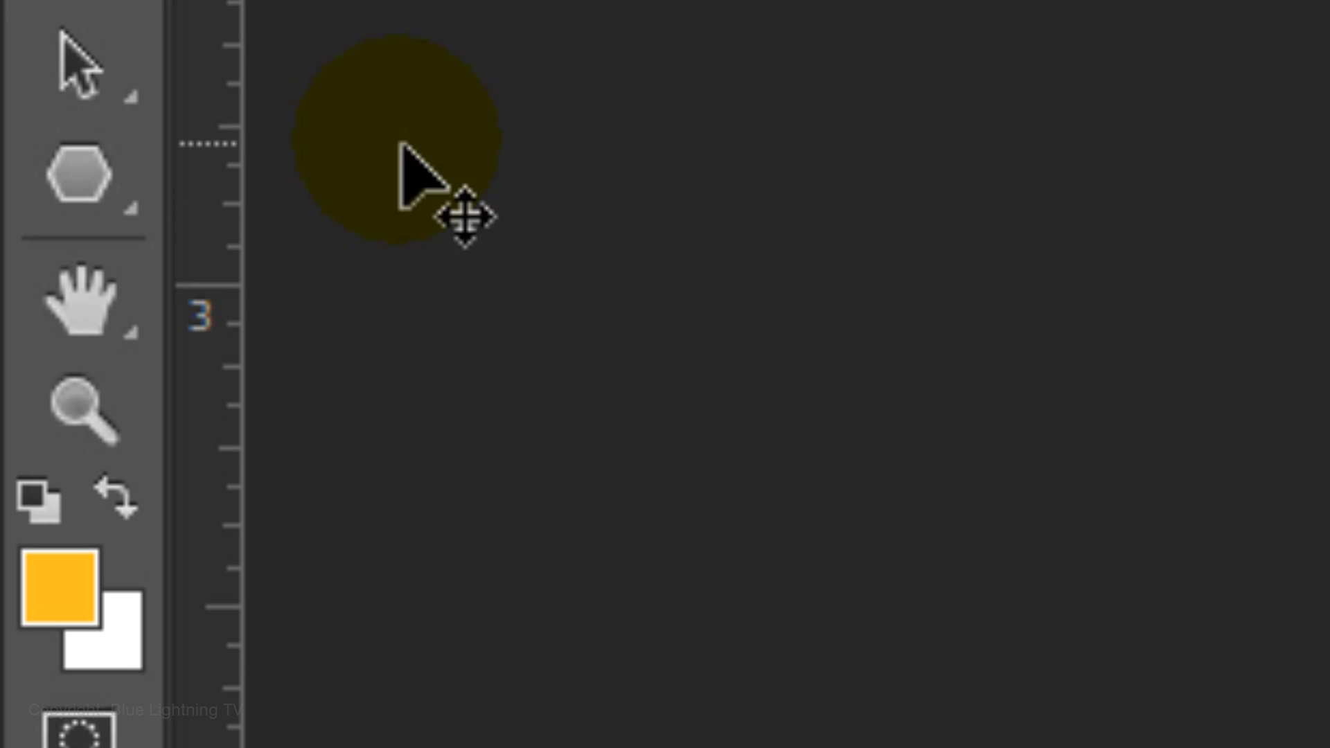
Draw a 70-sided star polygon outward from the canvas centre on the new layer to make the sunburst
left_click_drag(59, 166, 398, 418)
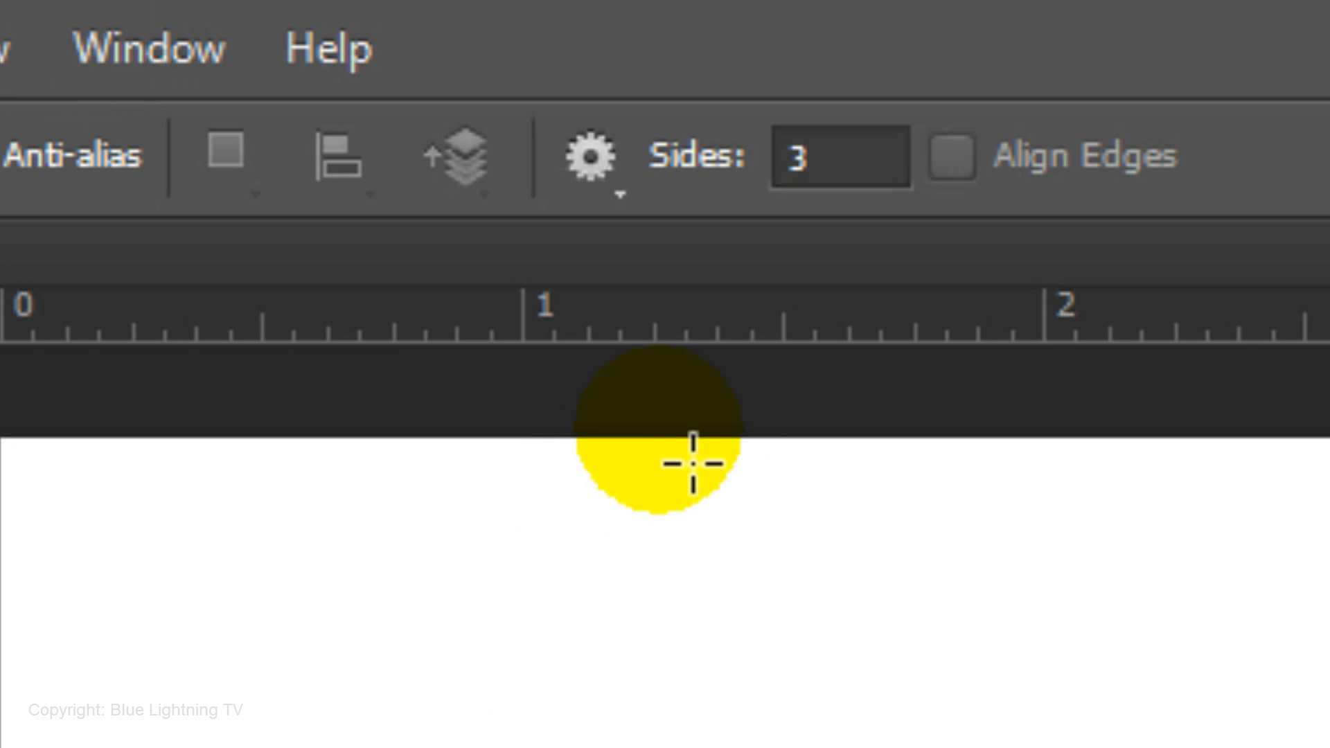
left_click(803, 174)
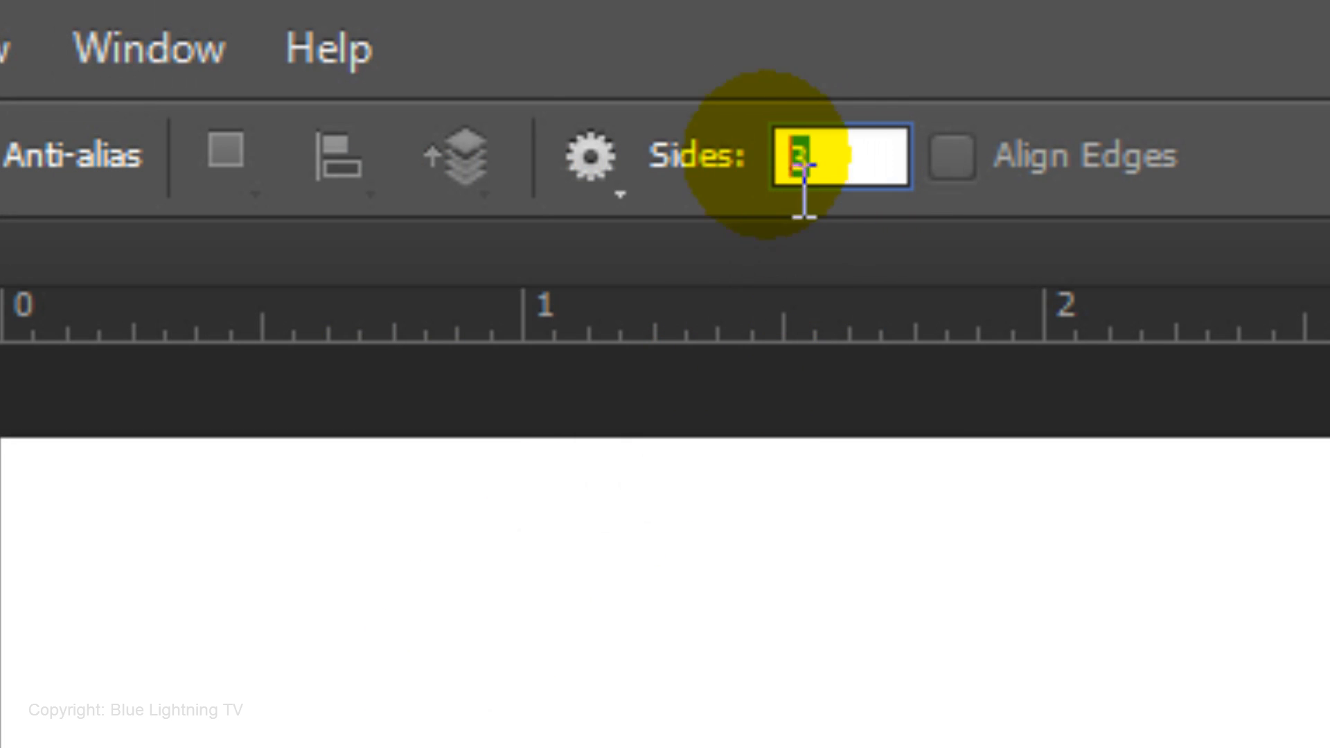
type("70")
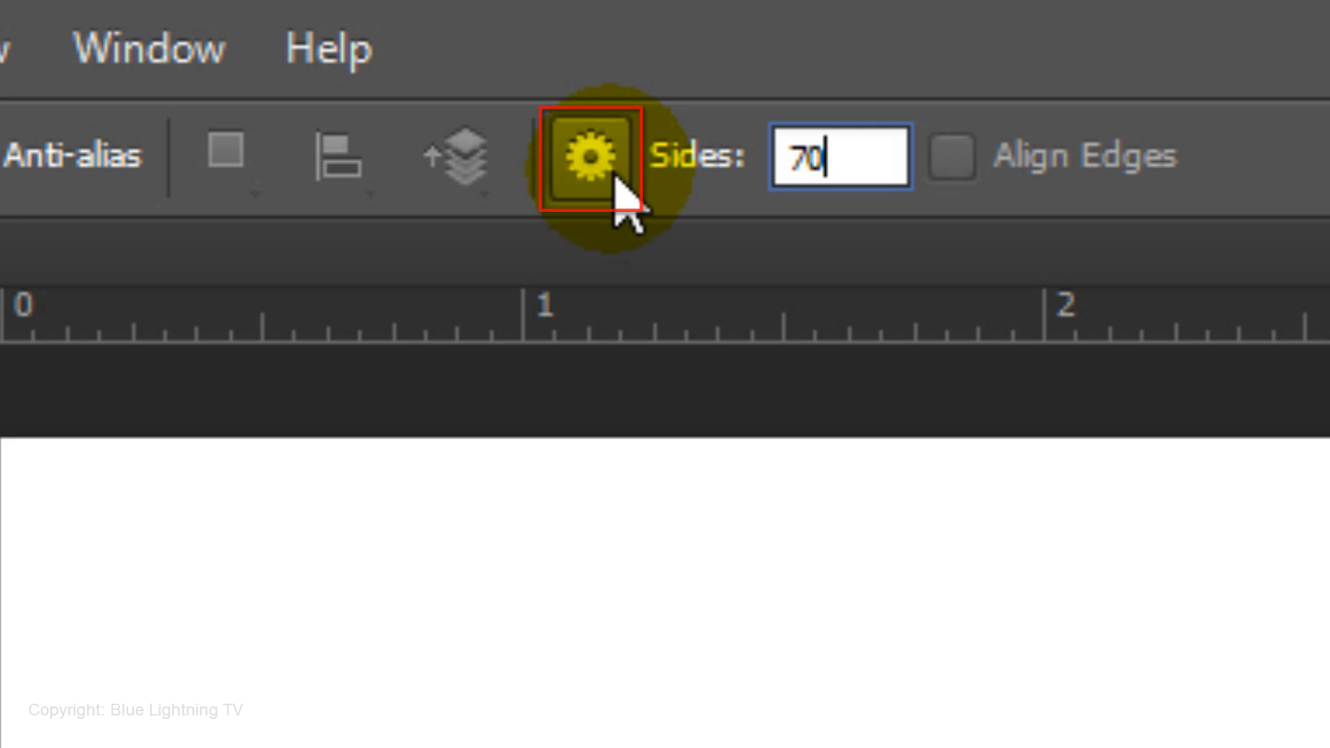
left_click(621, 197)
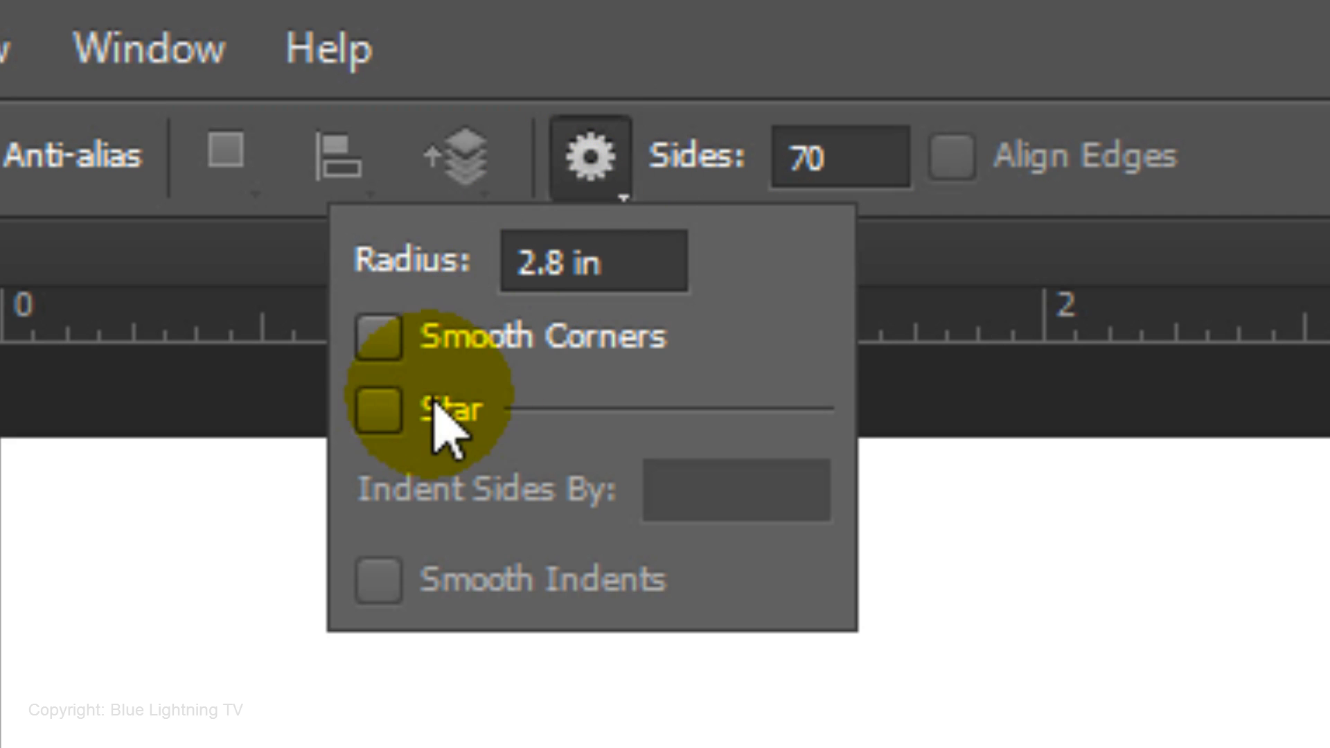
left_click(385, 410)
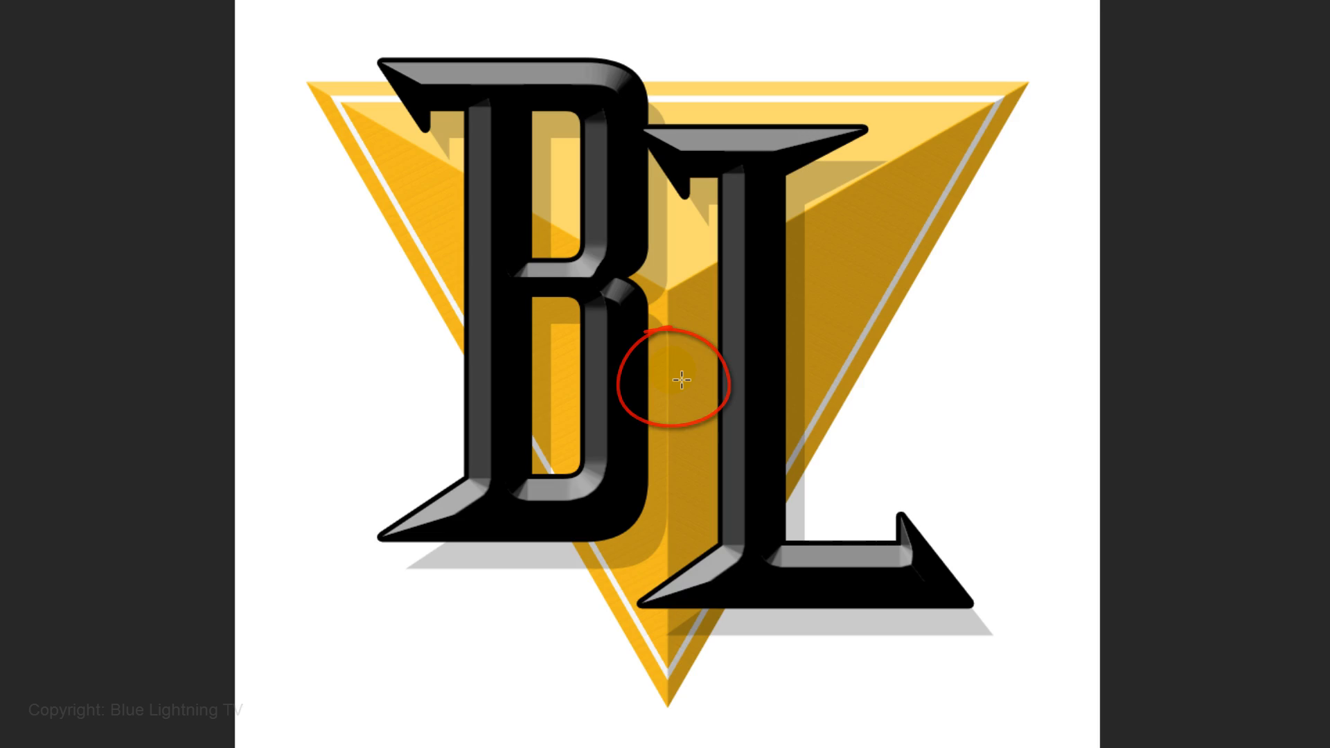
left_click_drag(681, 379, 778, 243)
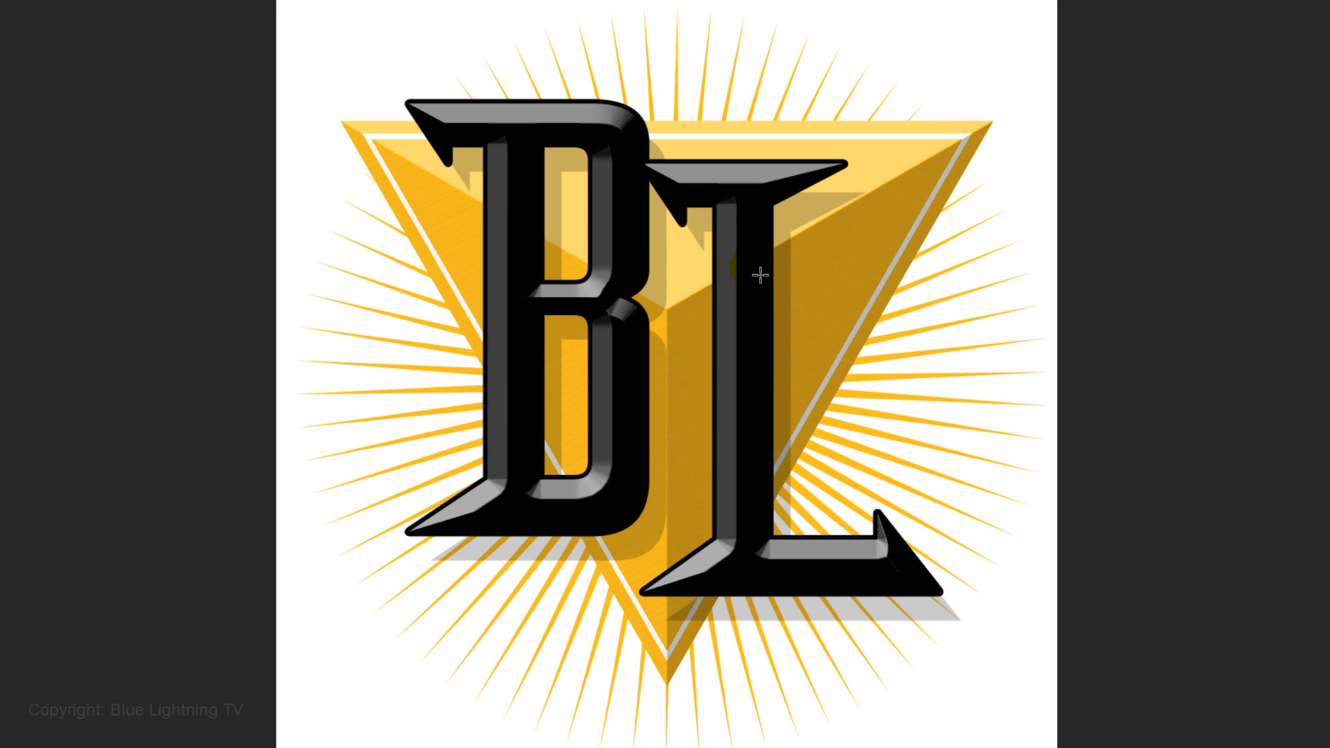
key("v")
key("Up")
key("Down")
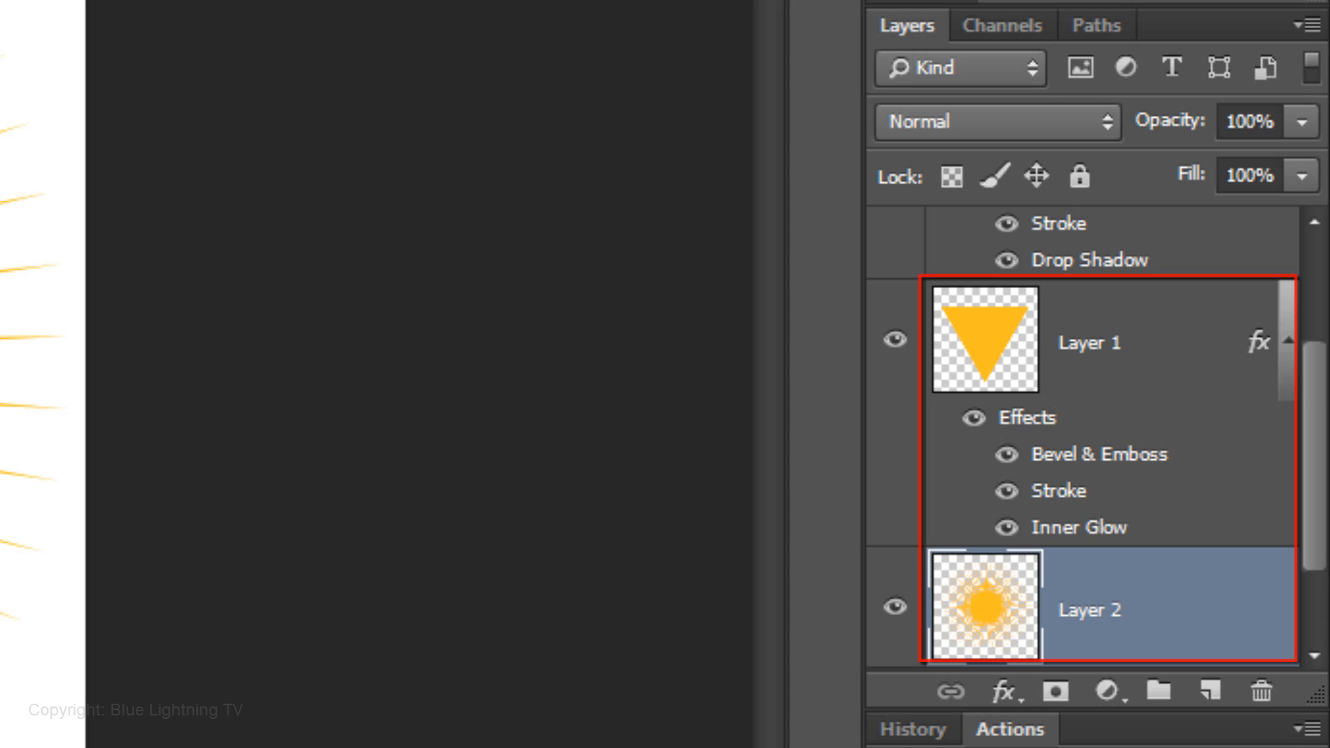
Group the triangle layer and the sunburst layer together into a new group
left_click(1002, 349, "shift")
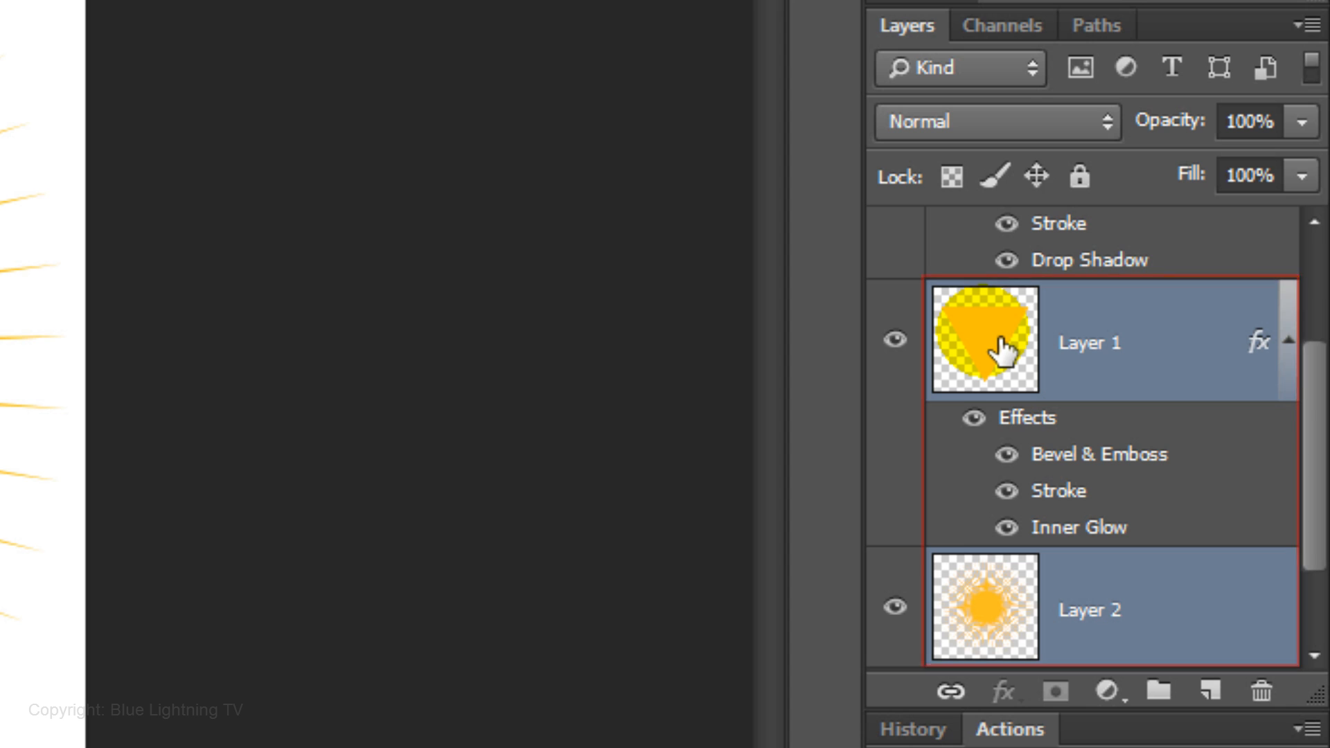
key("ctrl+g")
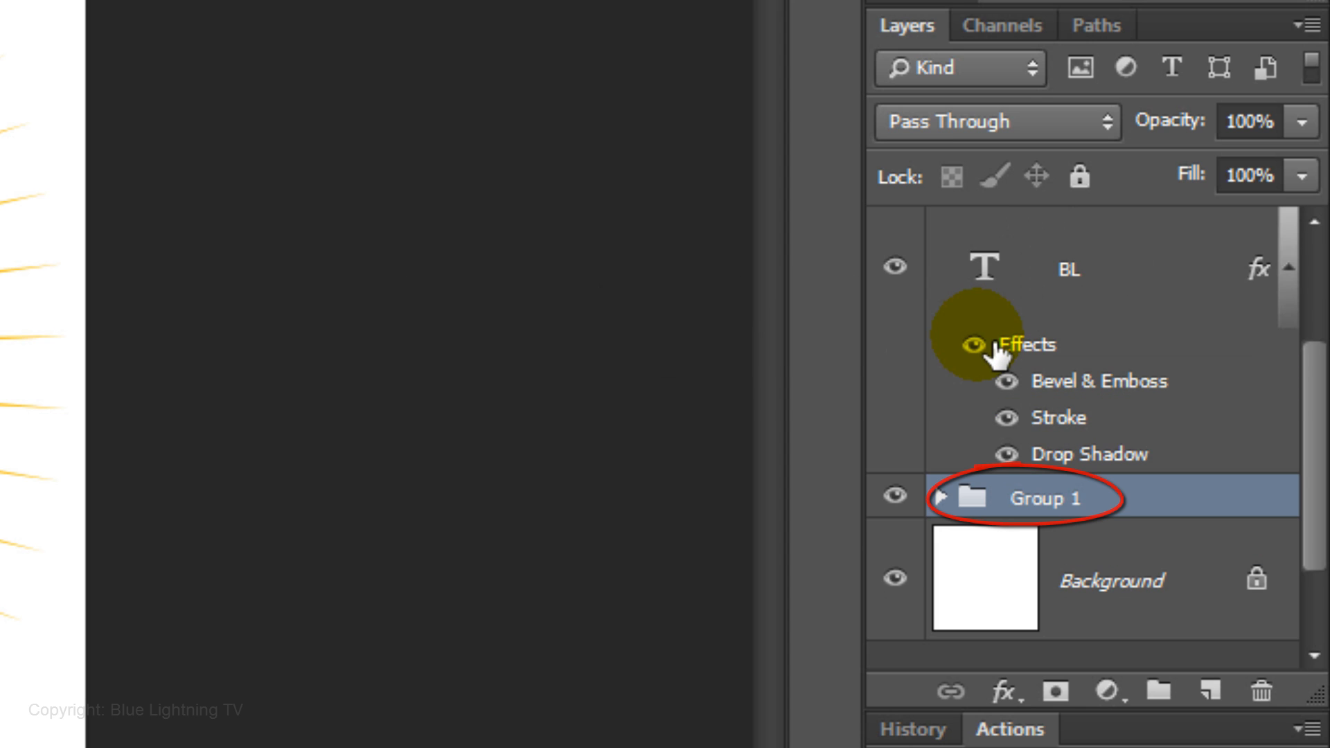
Change the BL text layer's Stroke effect colour to white
left_click(1059, 421)
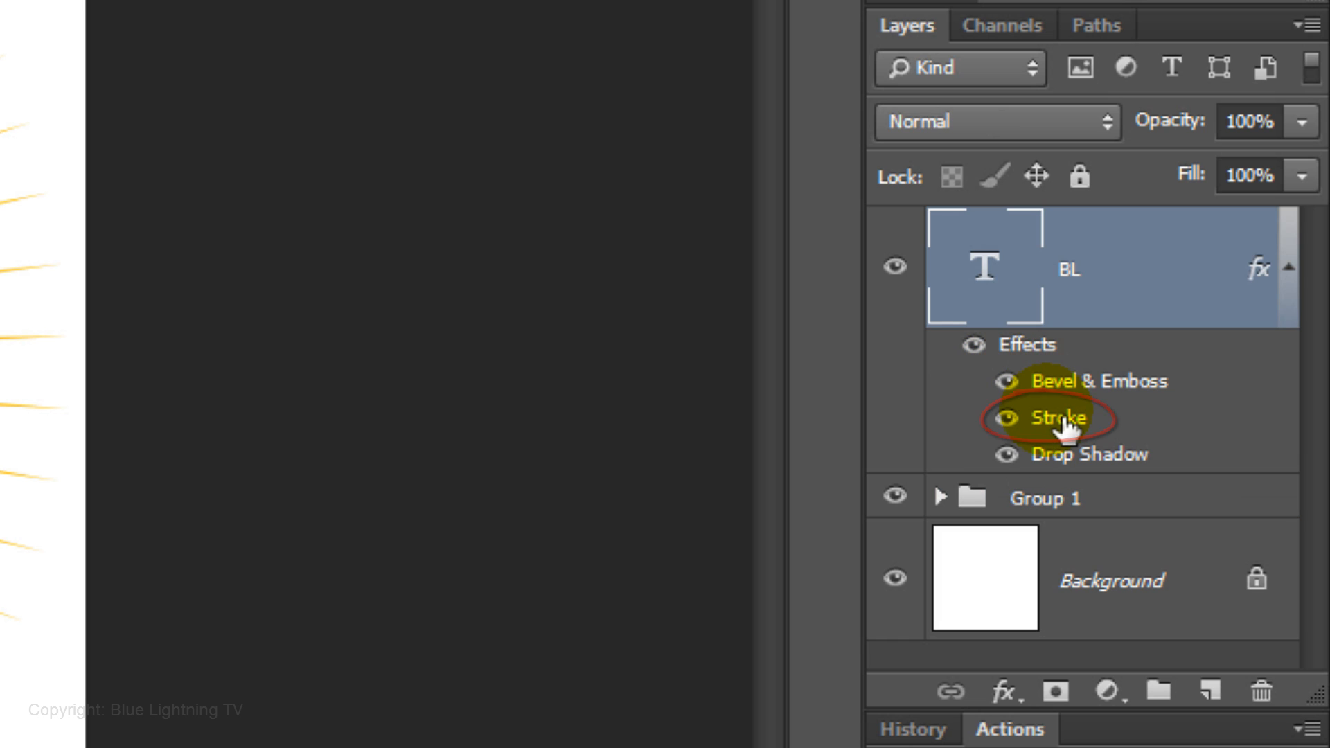
double_click(1064, 419)
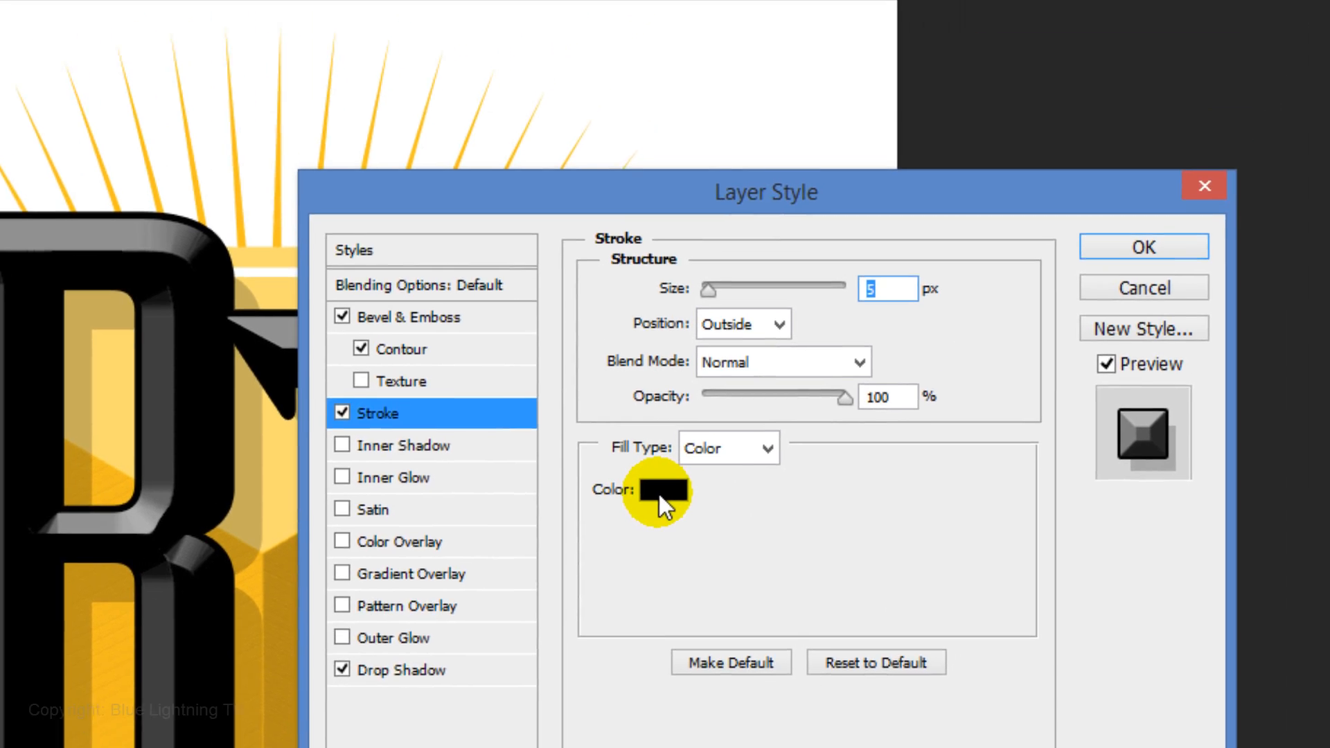
left_click(745, 348)
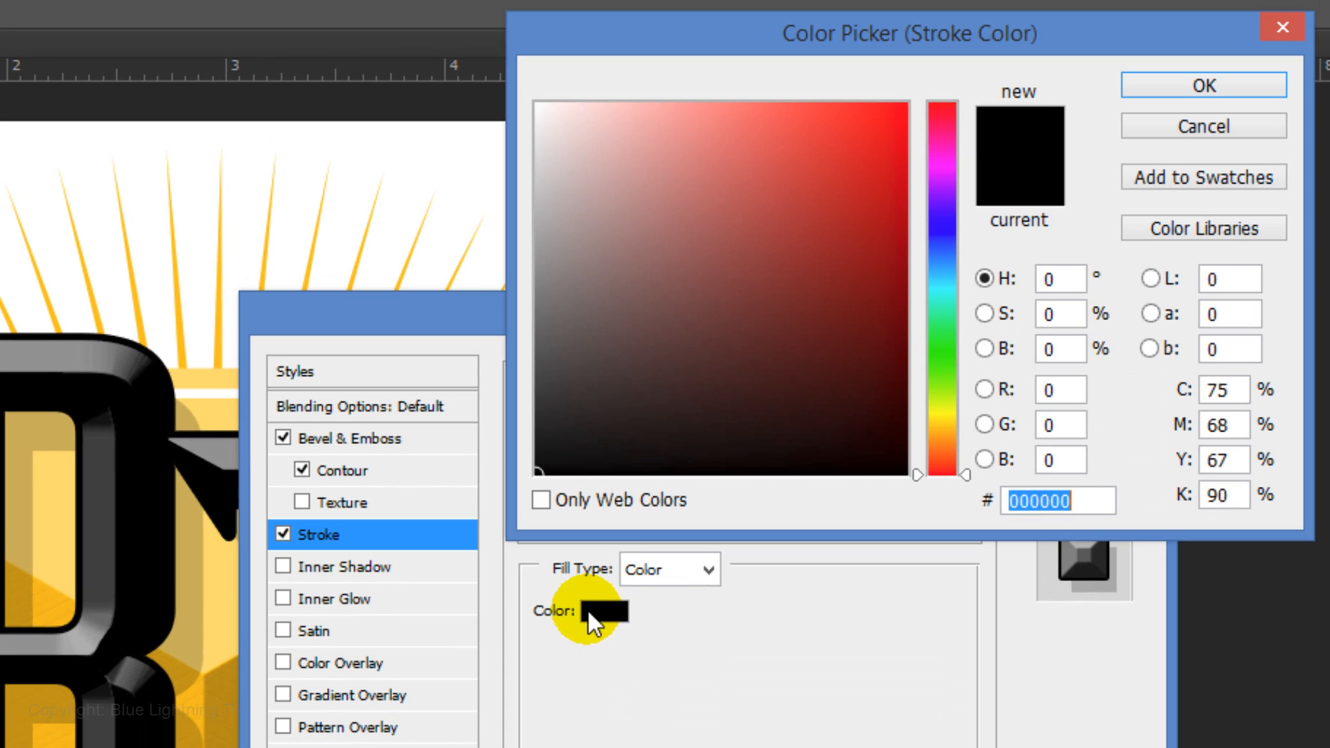
left_click_drag(594, 223, 500, 67)
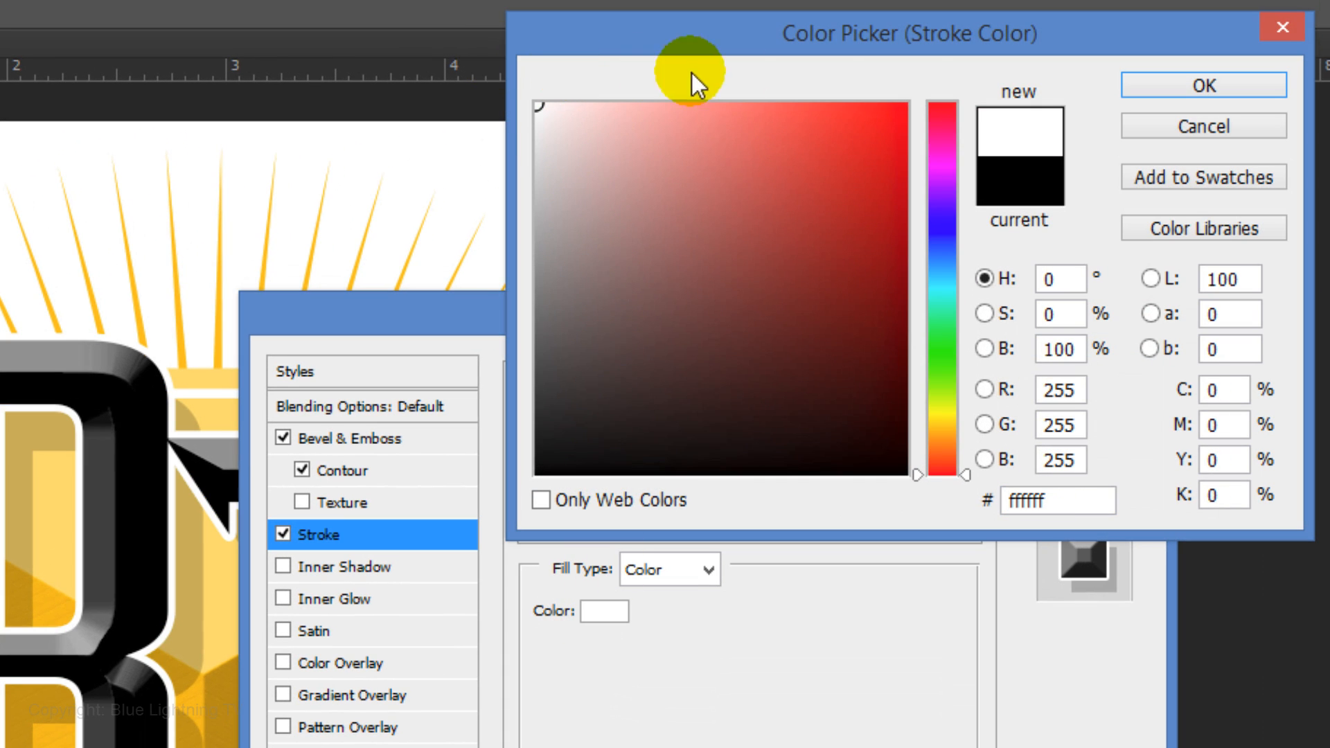
left_click(1187, 90)
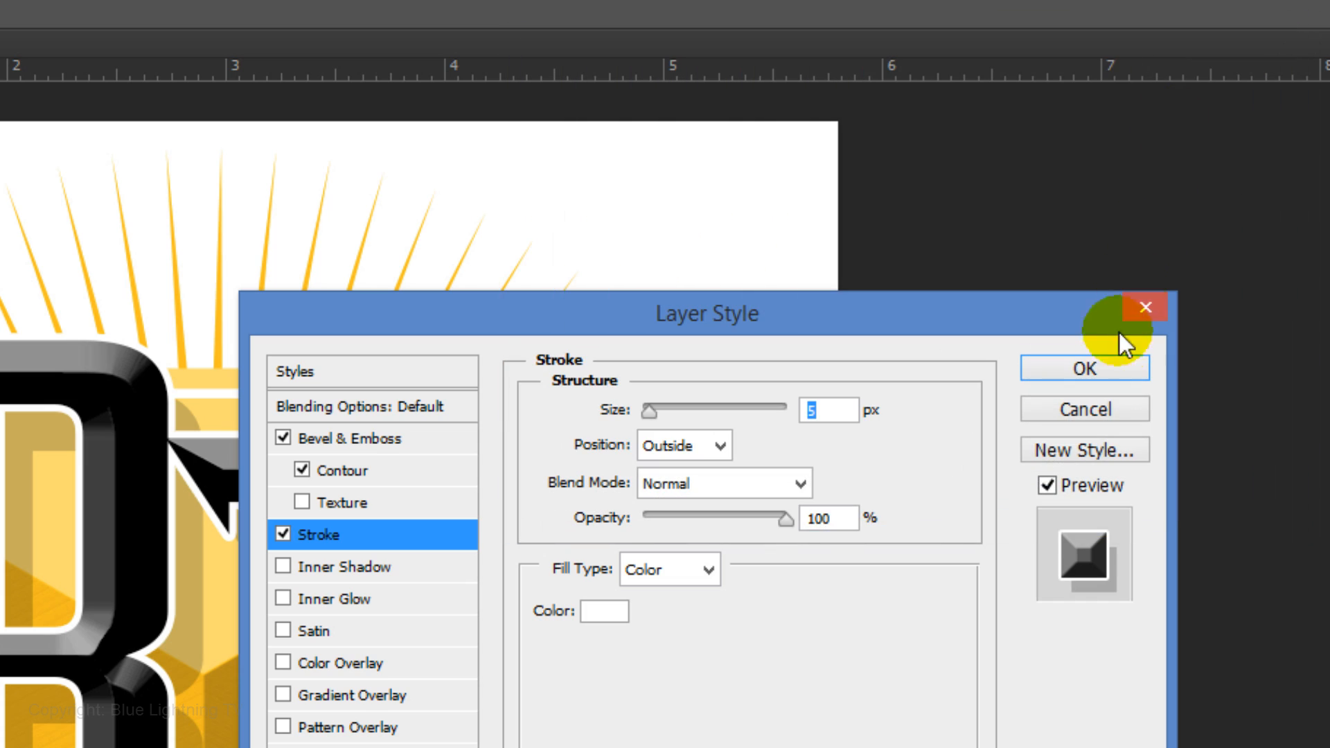
left_click(1107, 372)
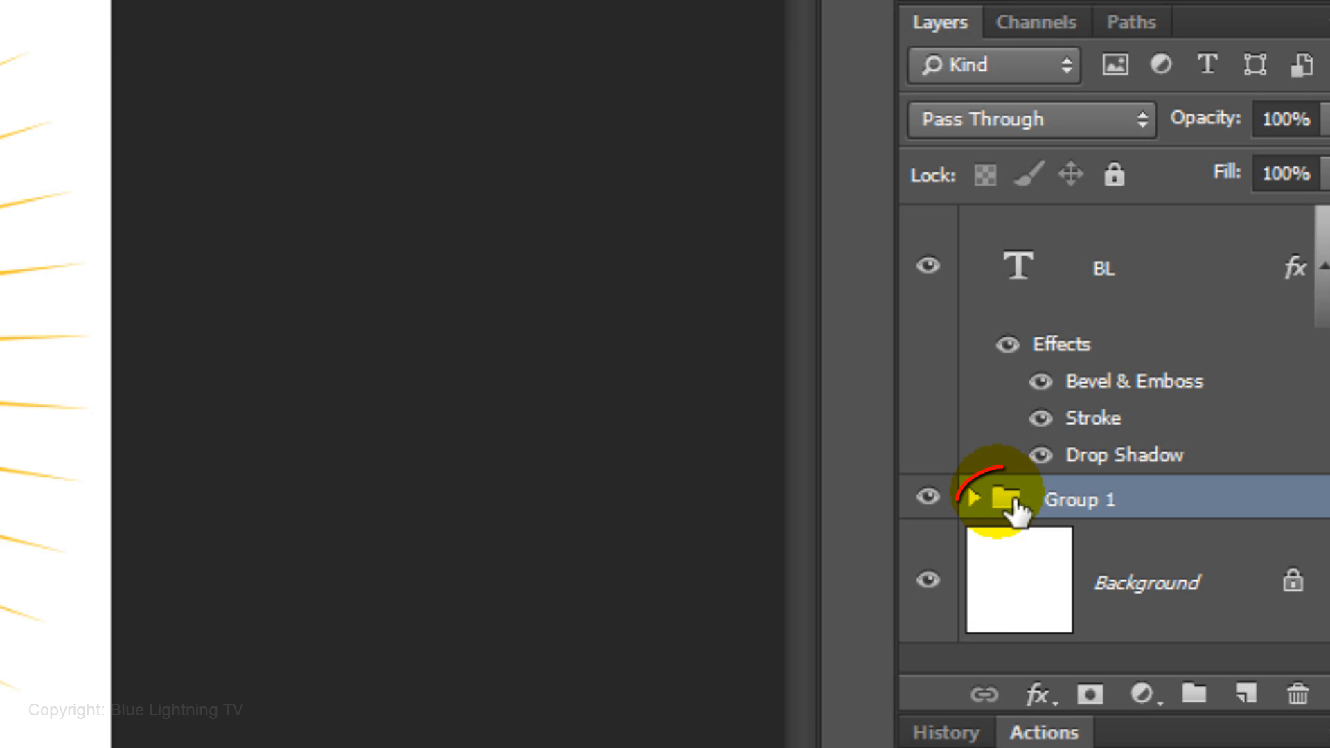
Add a Color Overlay effect to Group 1, trying Soft Light and then Overlay blend modes
double_click(1015, 509)
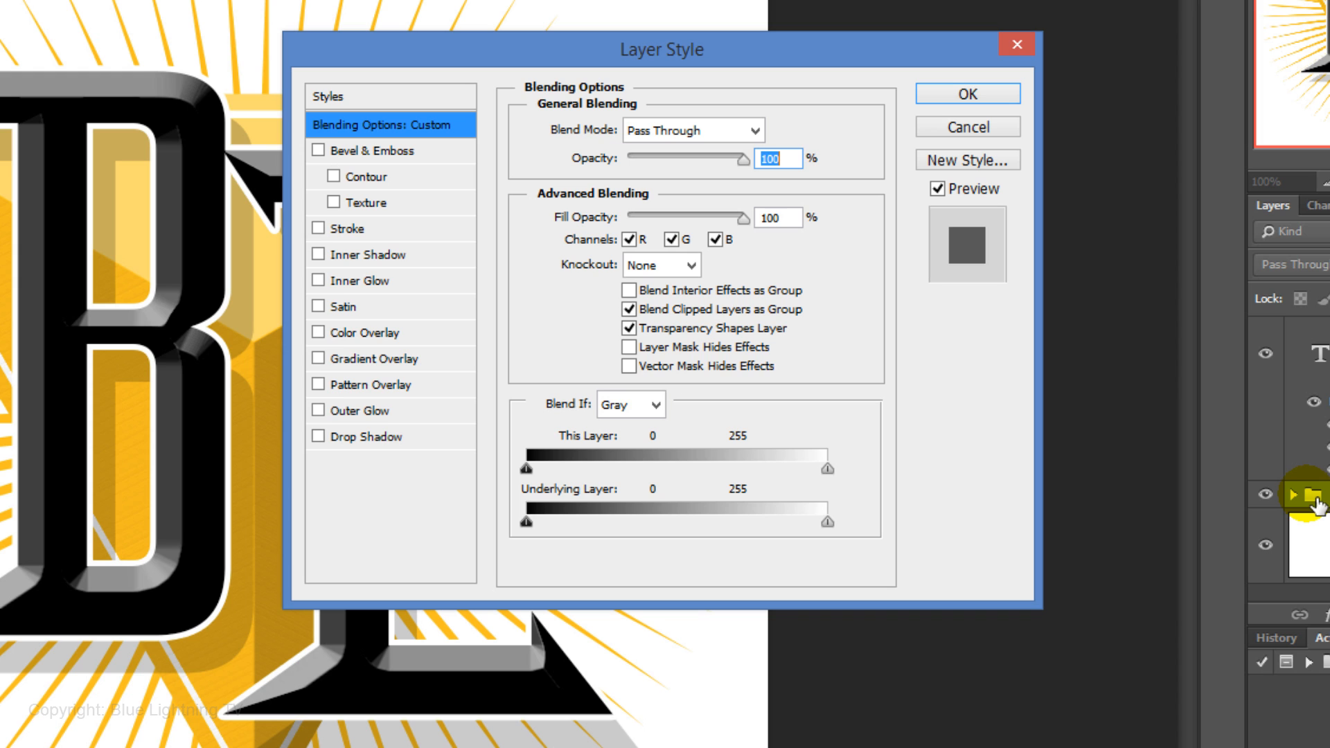
left_click(360, 334)
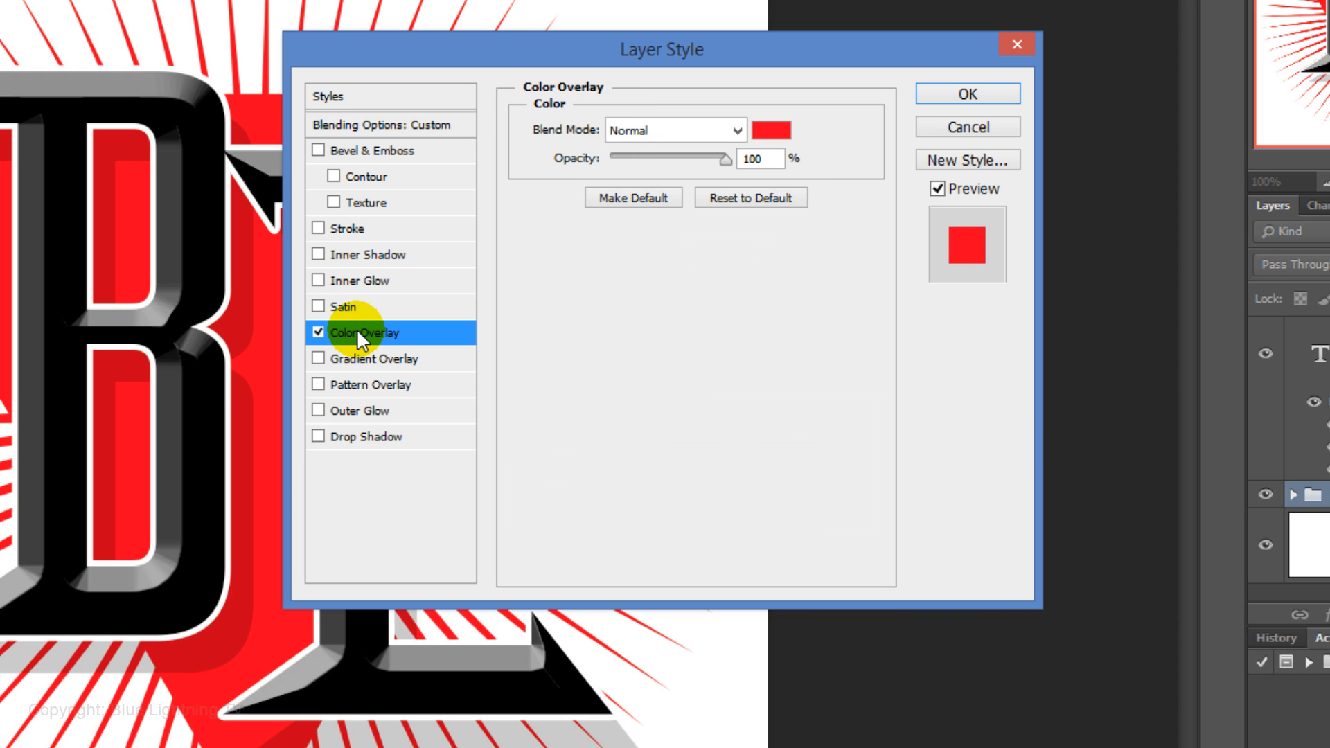
left_click(736, 131)
left_click(676, 454)
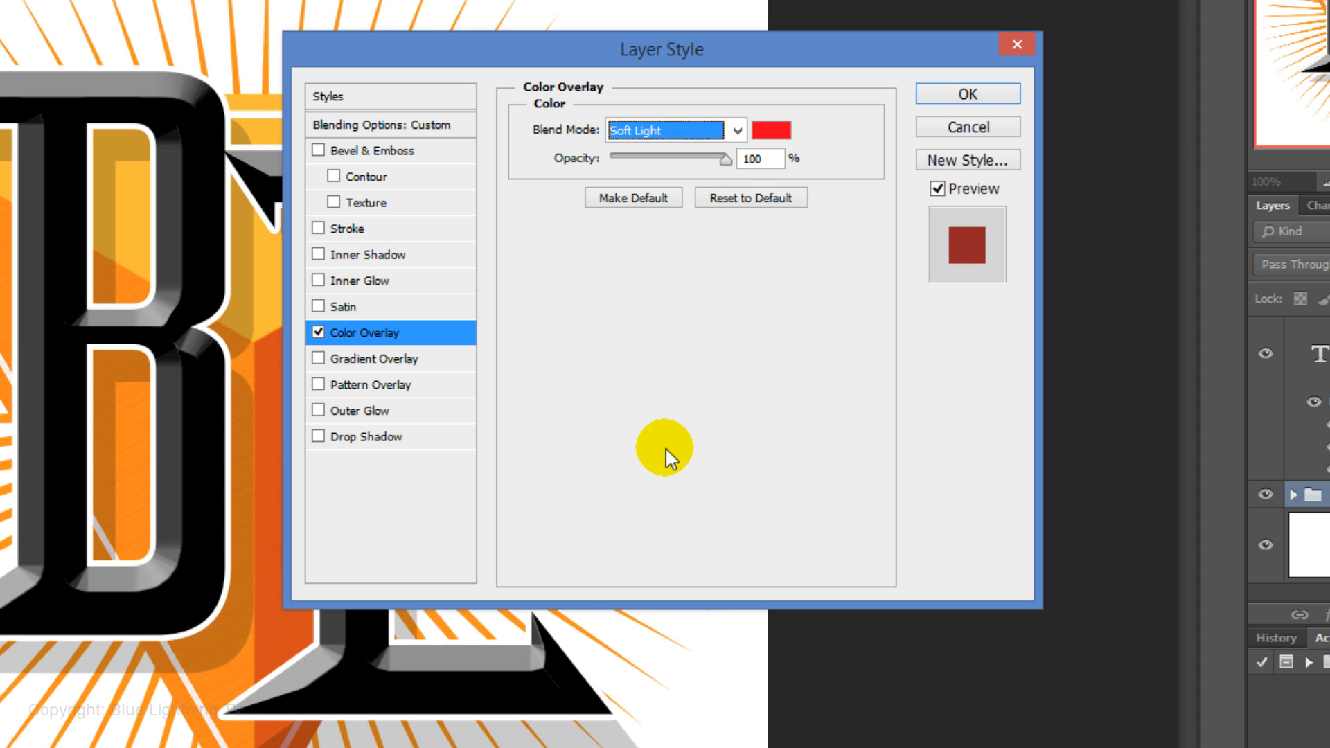
left_click_drag(696, 49, 978, 66)
left_click(1019, 147)
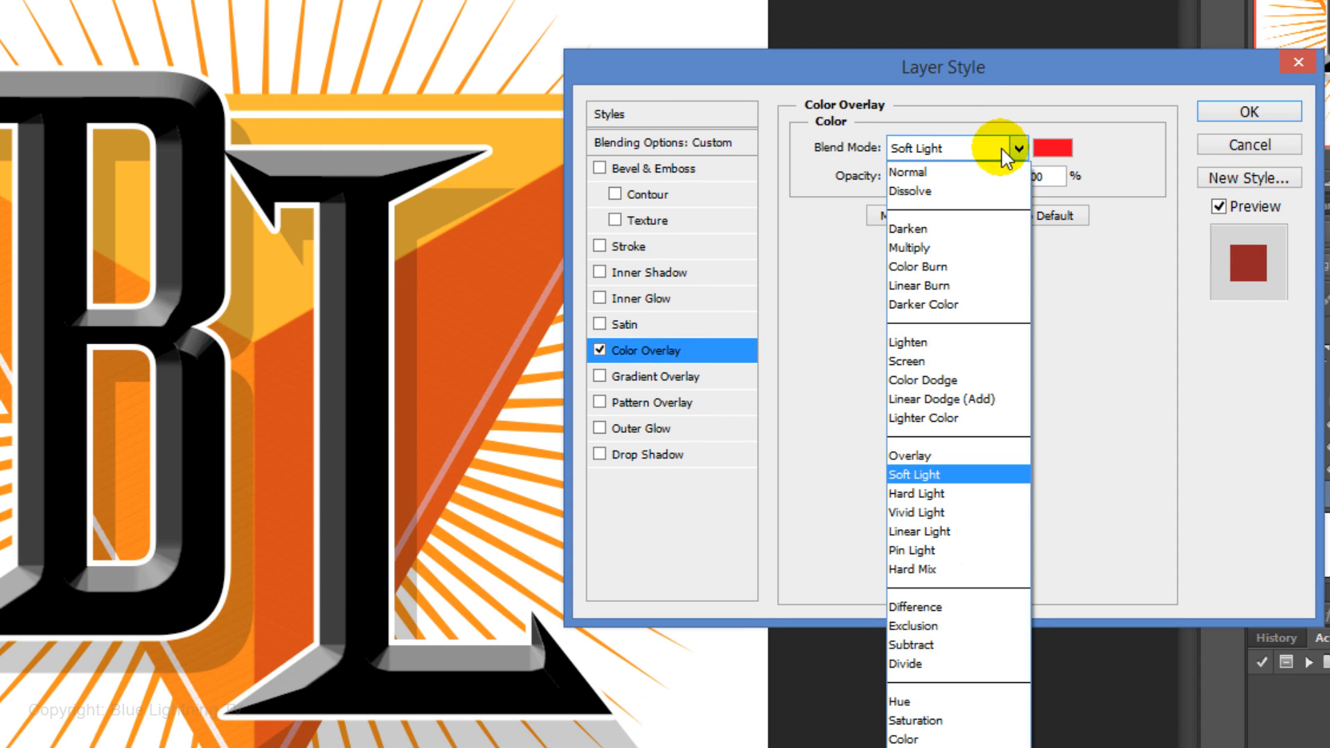
left_click(925, 455)
Set the group's Color Overlay colour to 0072ff and its blend mode to Vivid Light
left_click(1053, 148)
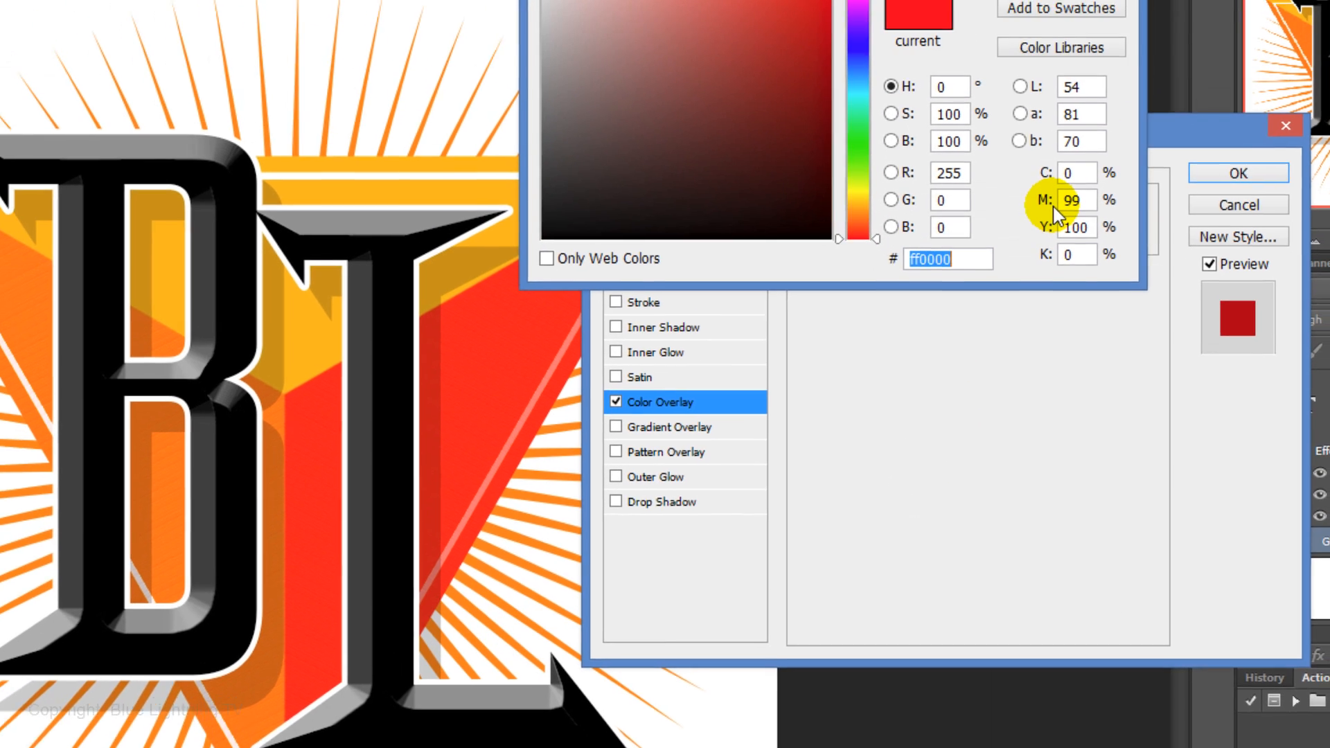
type("0072ff")
key("Return")
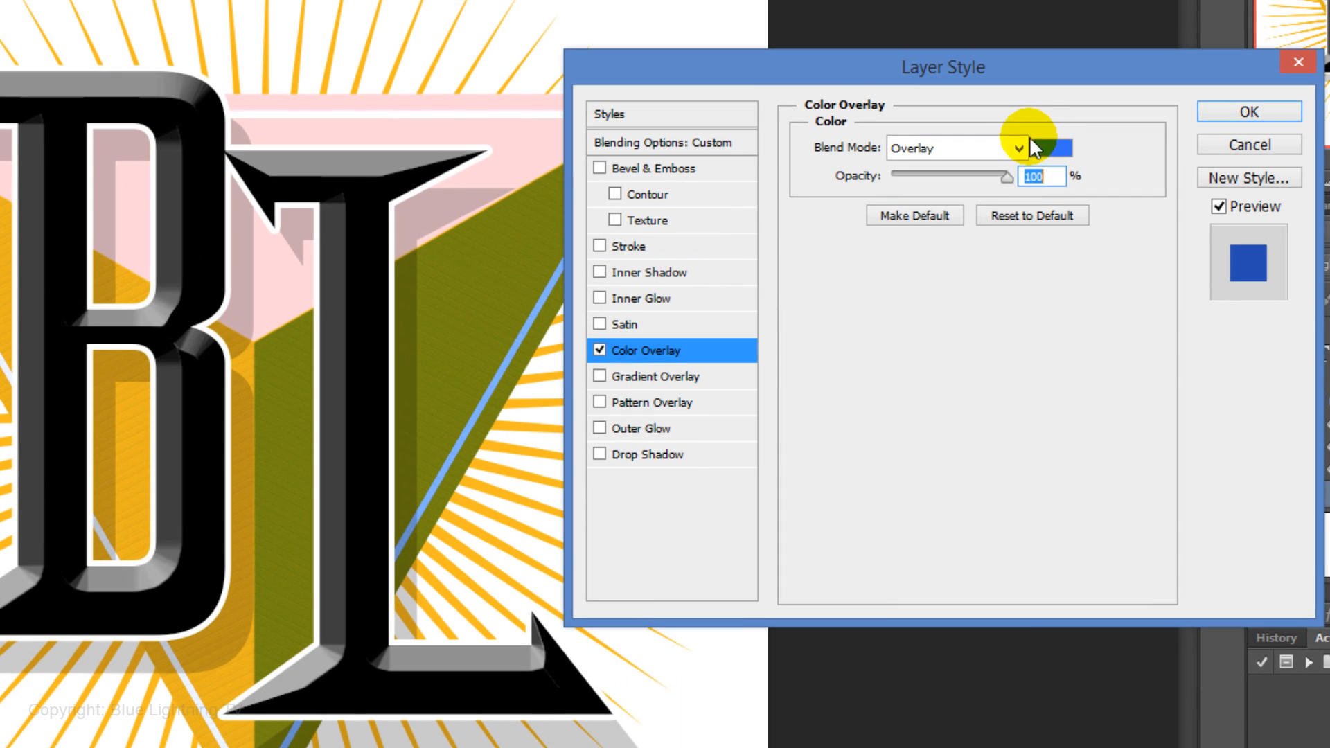
left_click(1029, 142)
left_click(989, 509)
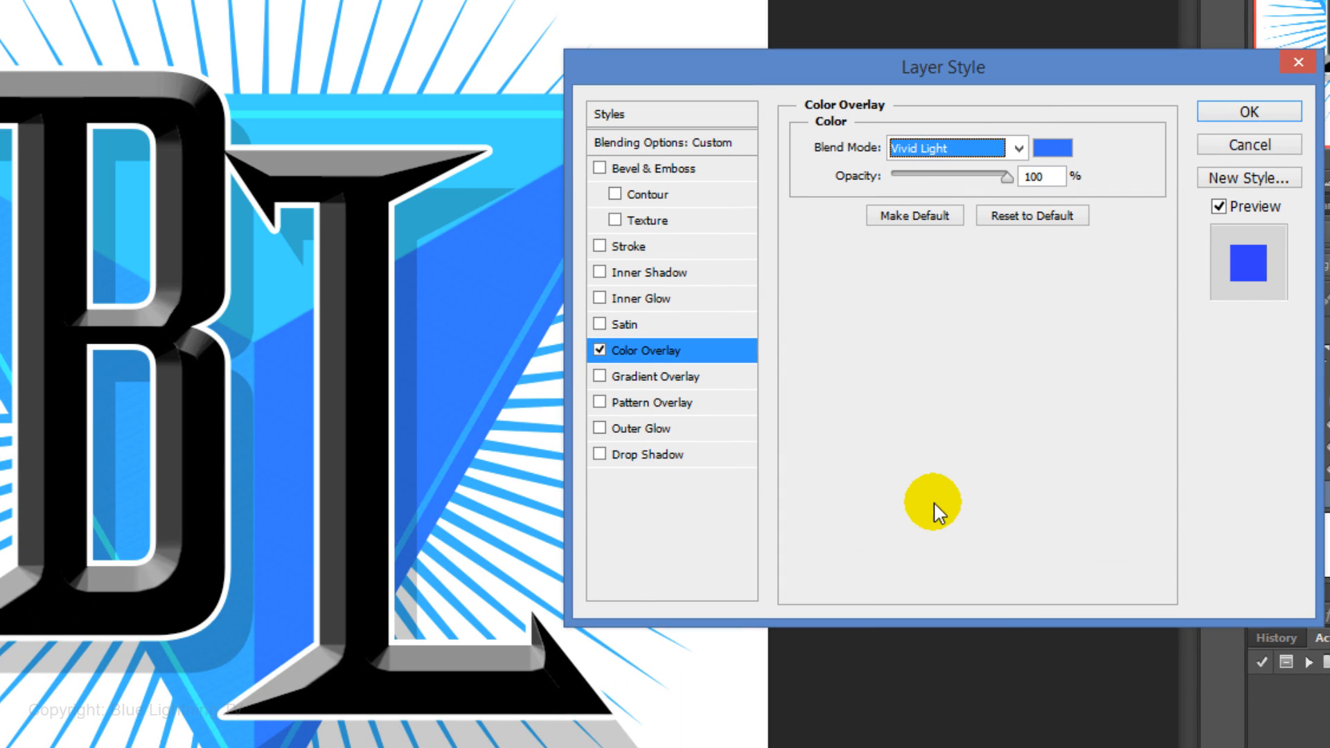
left_click(1265, 109)
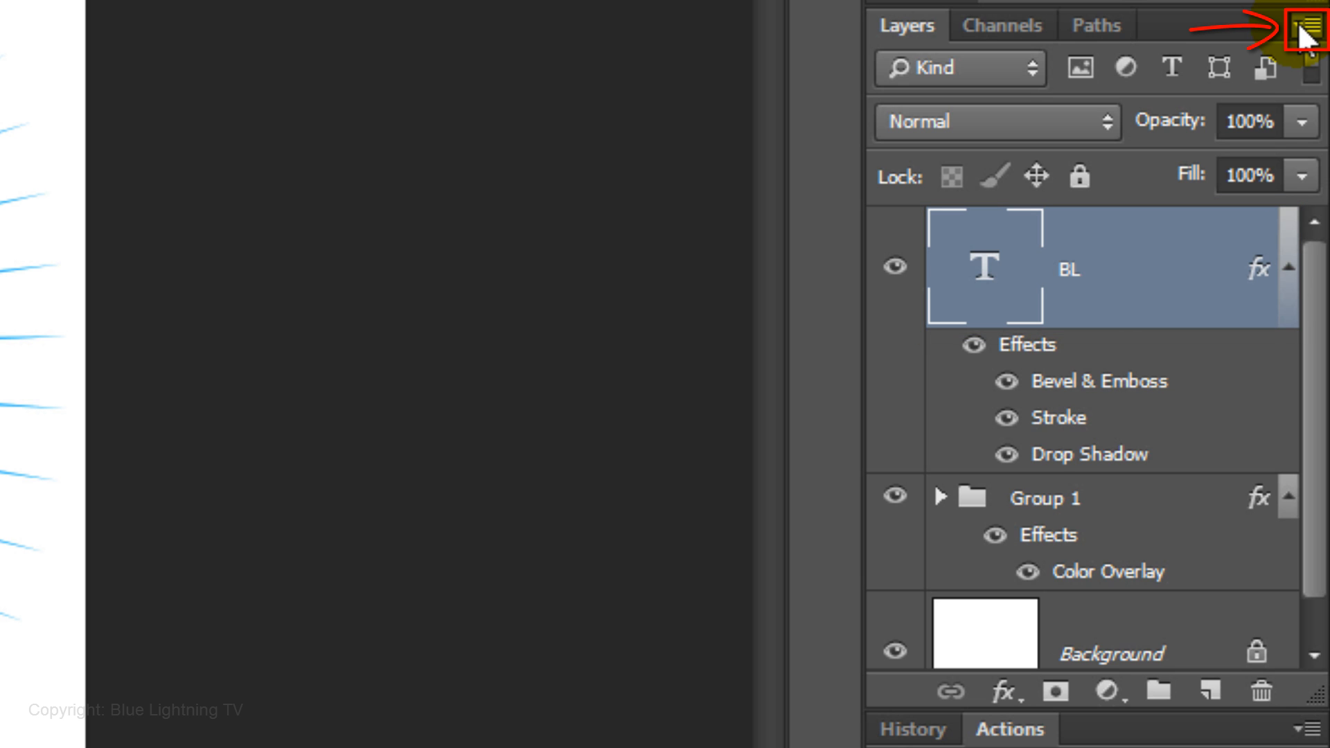
Convert the BL text layer to a smart object, then stamp all visible layers into a new merged layer
left_click(1302, 31)
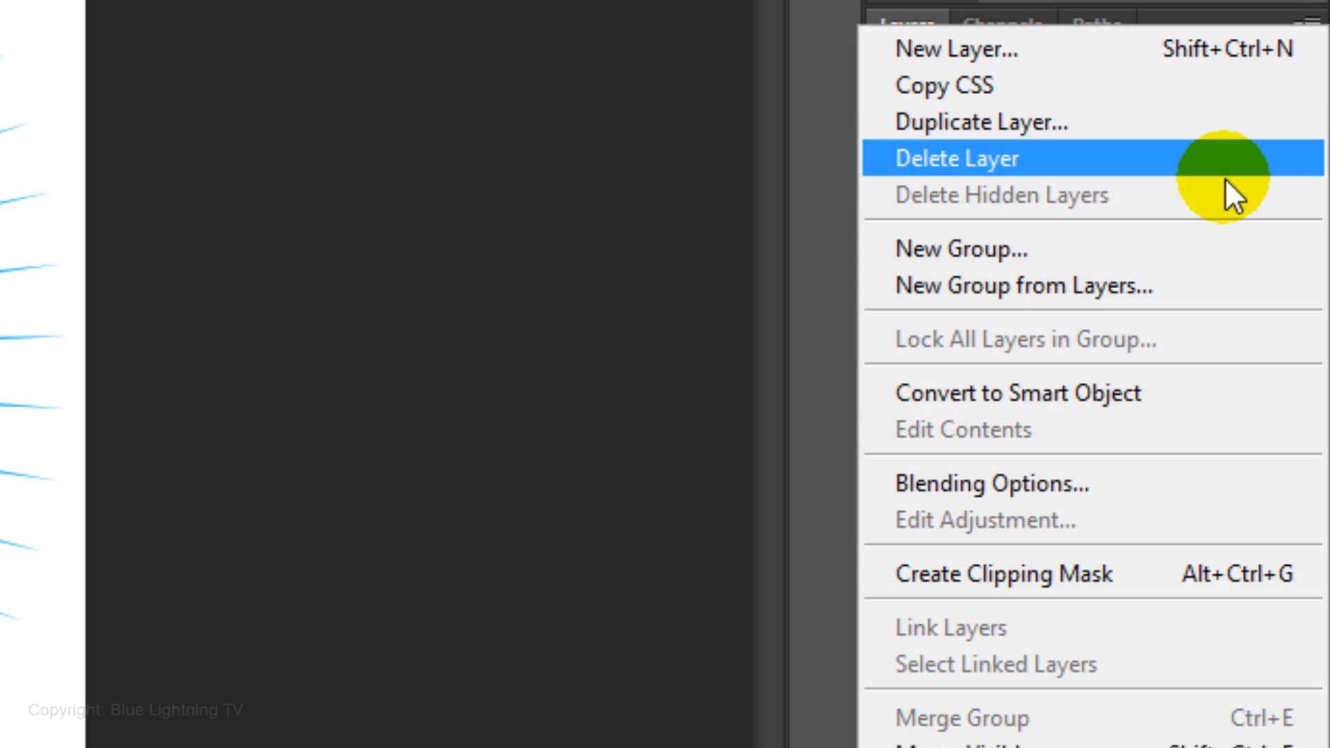
left_click(1145, 391)
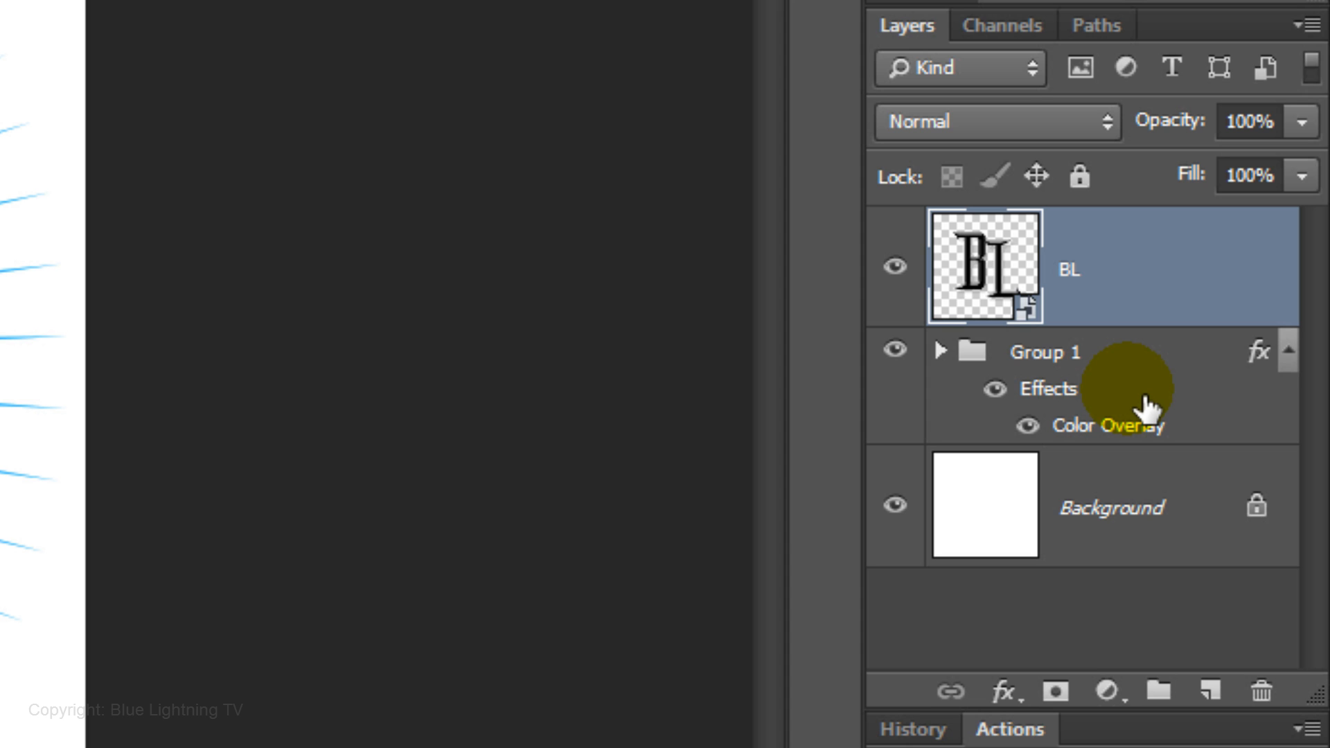
key("ctrl+shift+alt+e")
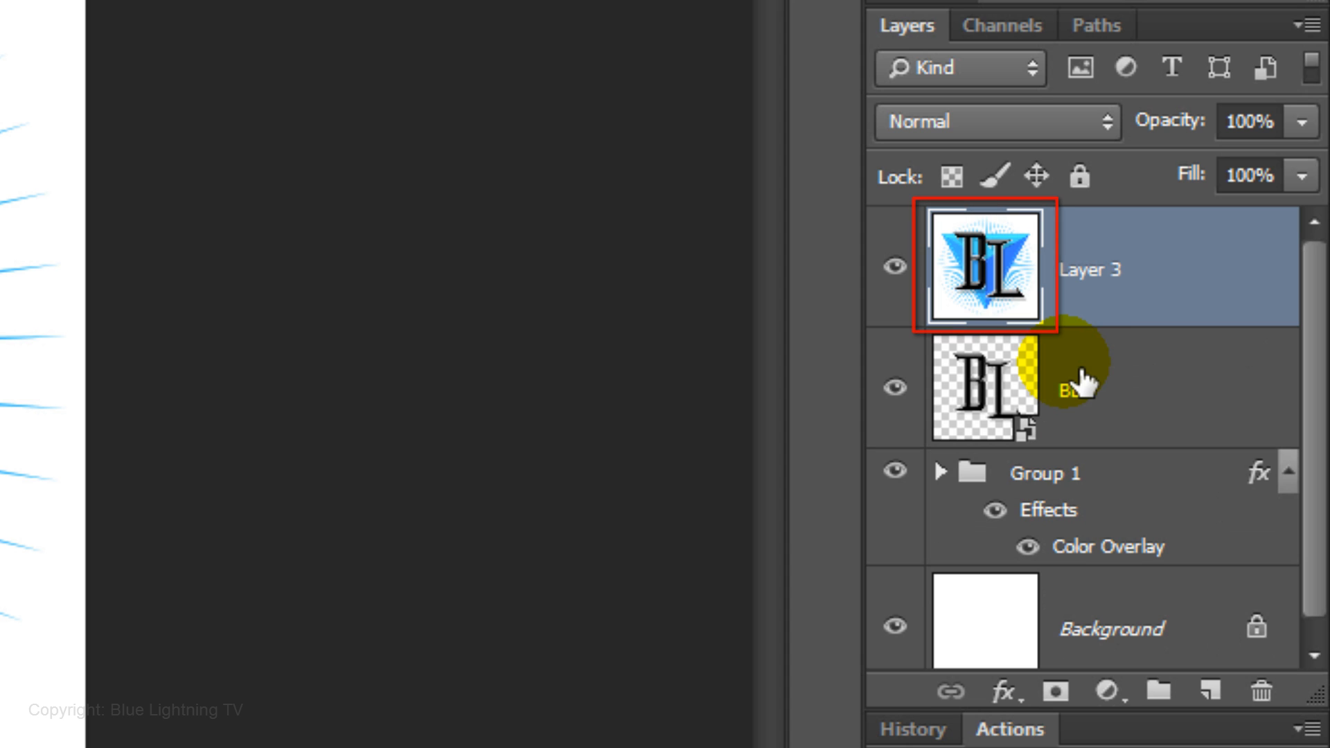
Load the BL letters plus the triangle as a selection and add it as a layer mask on the merged layer
left_click(987, 395, "ctrl")
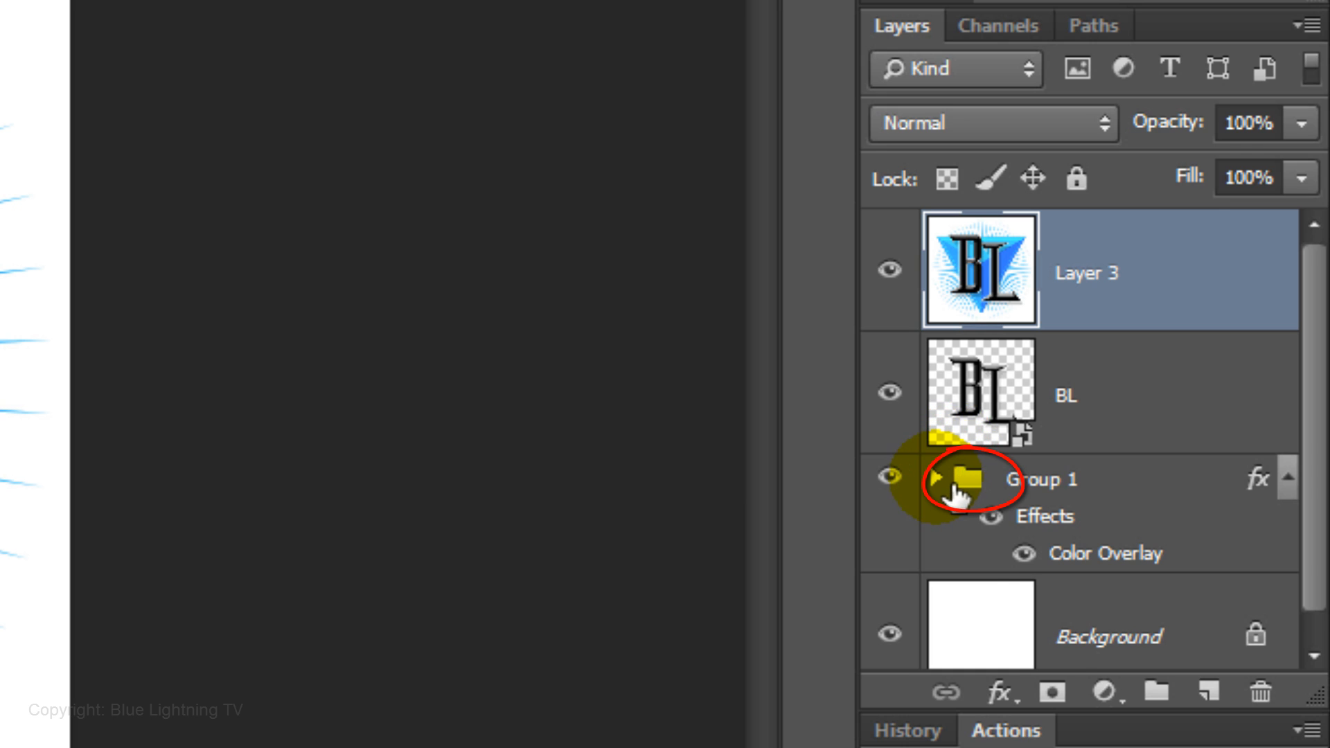
left_click(953, 485)
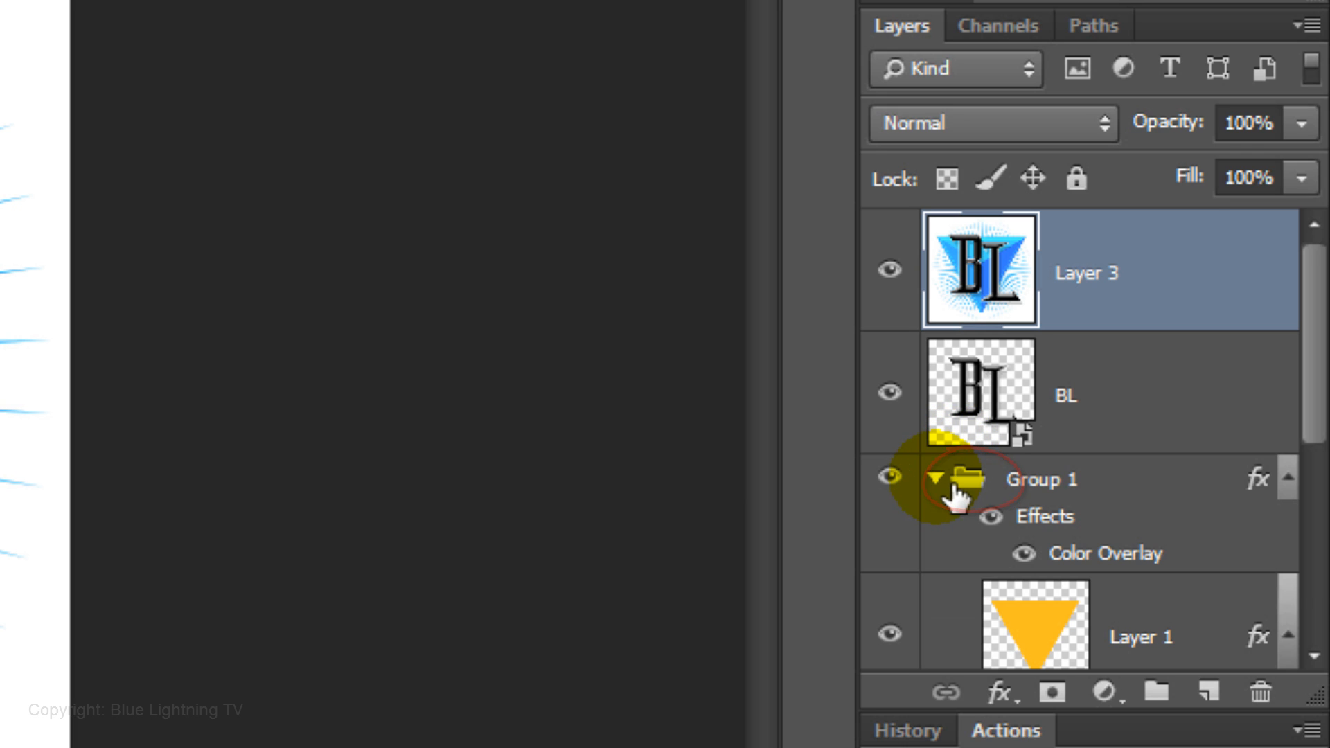
left_click(1040, 634, "ctrl+shift")
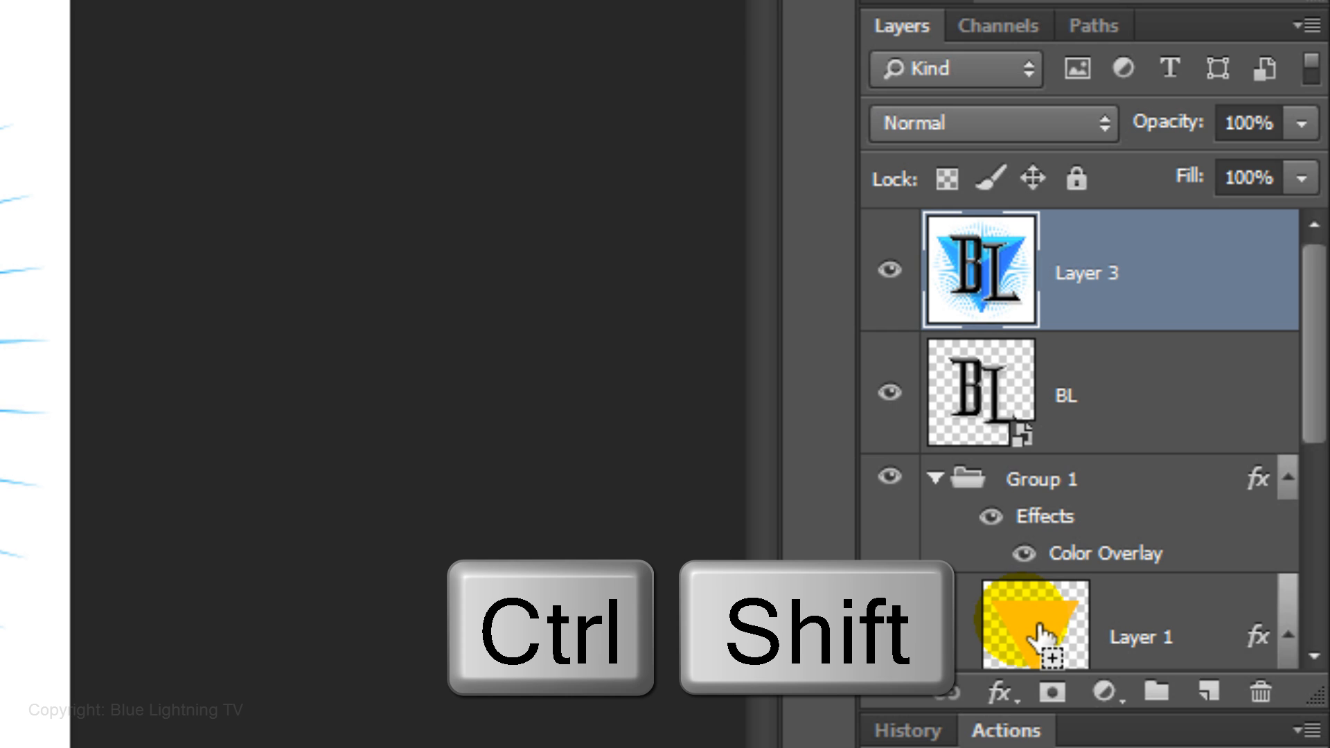
left_click(1037, 634, "ctrl+shift")
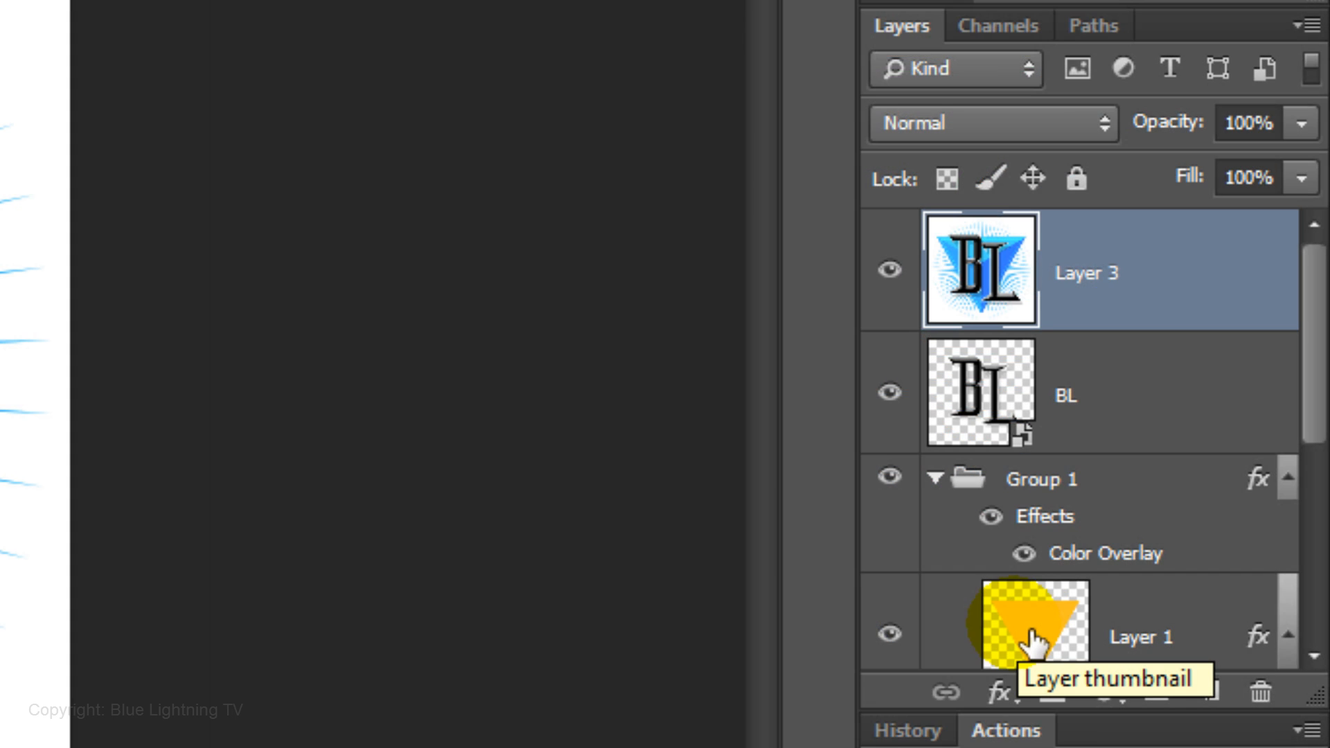
left_click(945, 481)
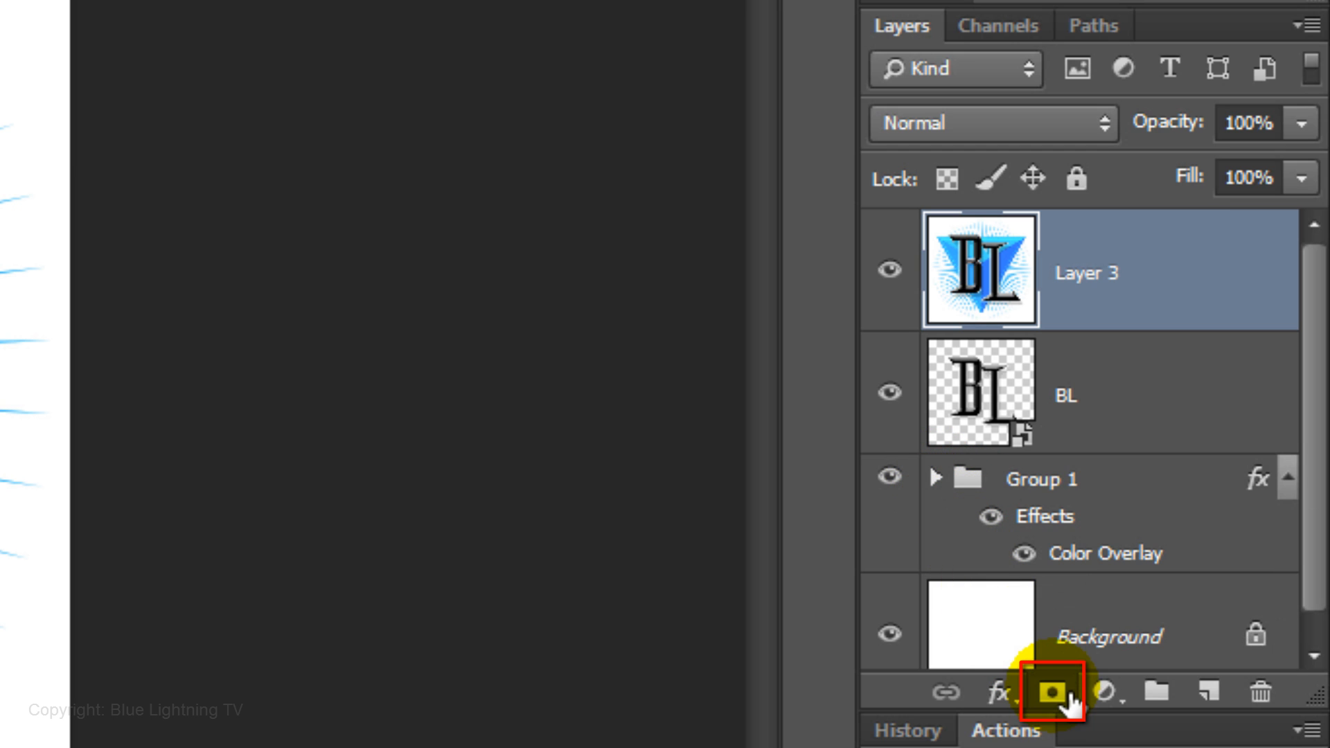
left_click(1069, 696)
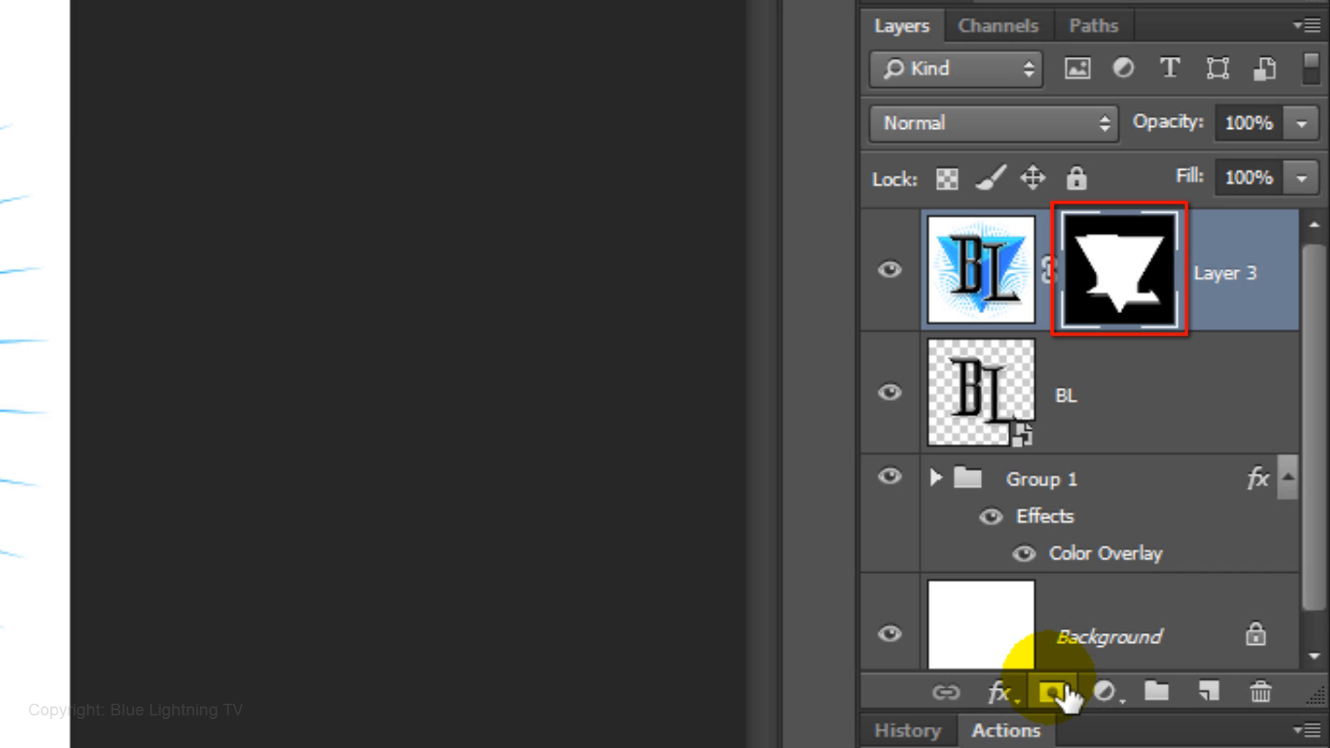